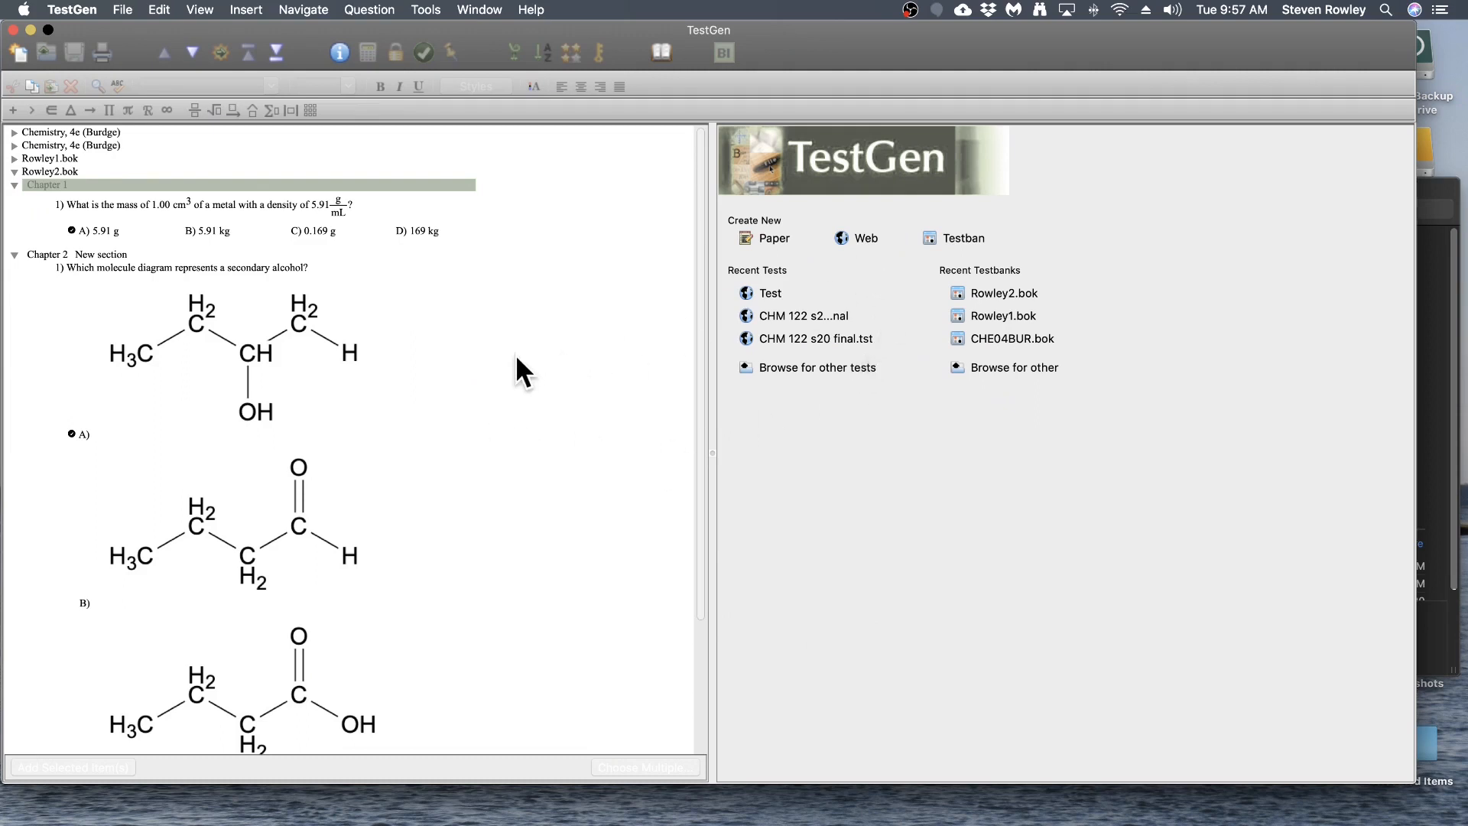
- Create a new web test for the WebCT CE, WebCT VISTA platform
left_click(865, 238)
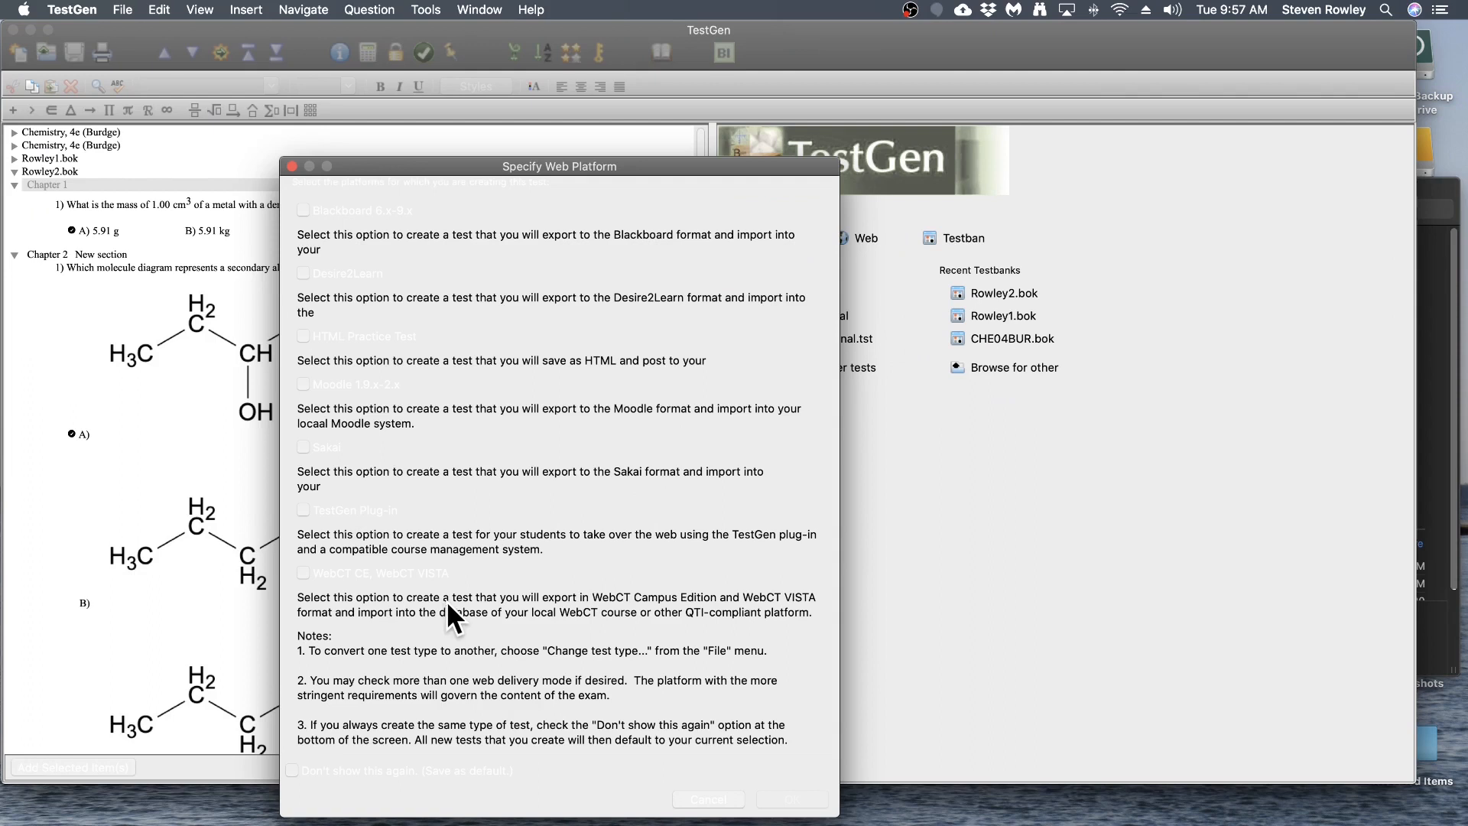
left_click(303, 571)
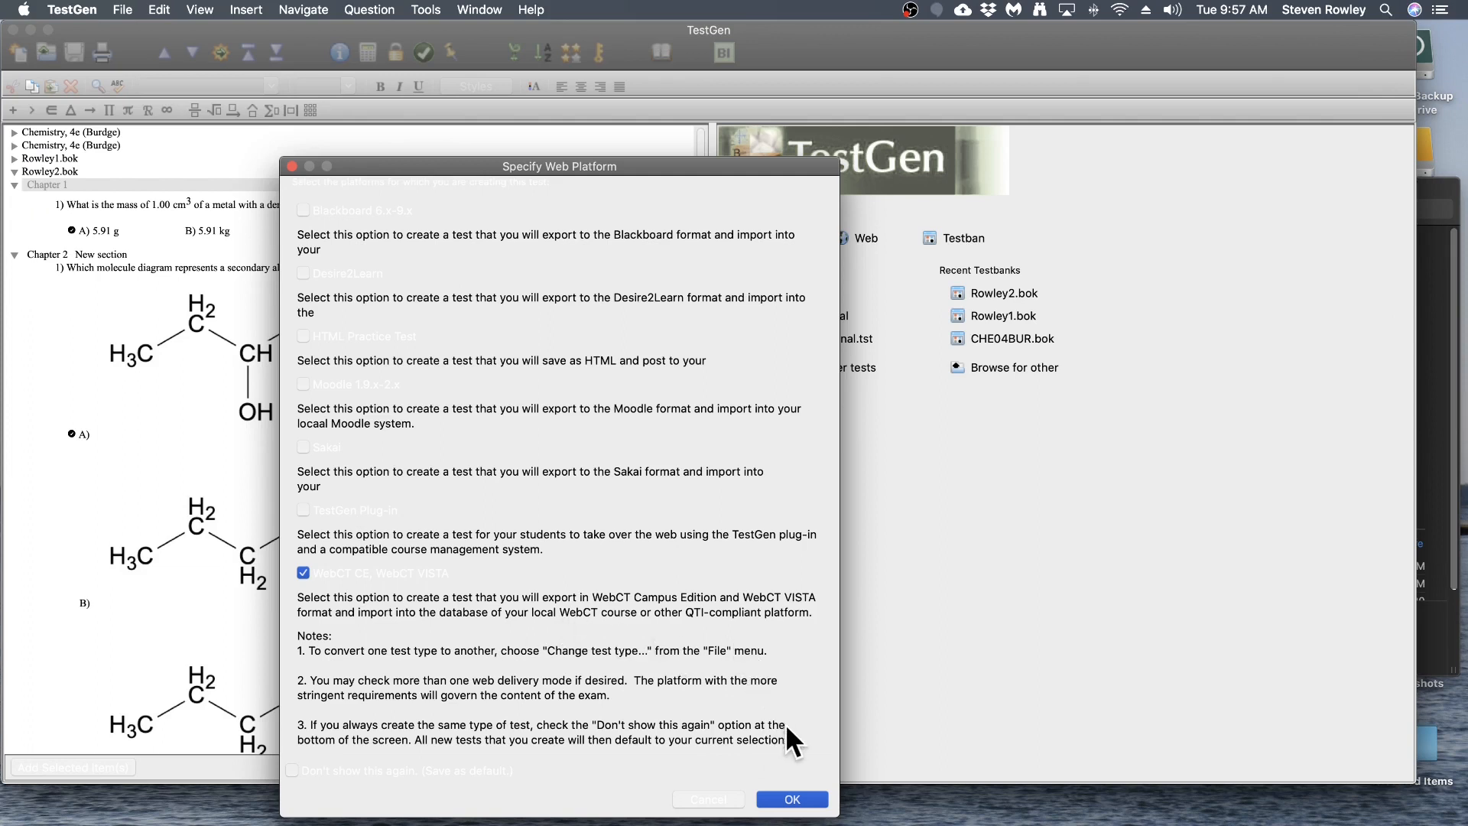
left_click(792, 799)
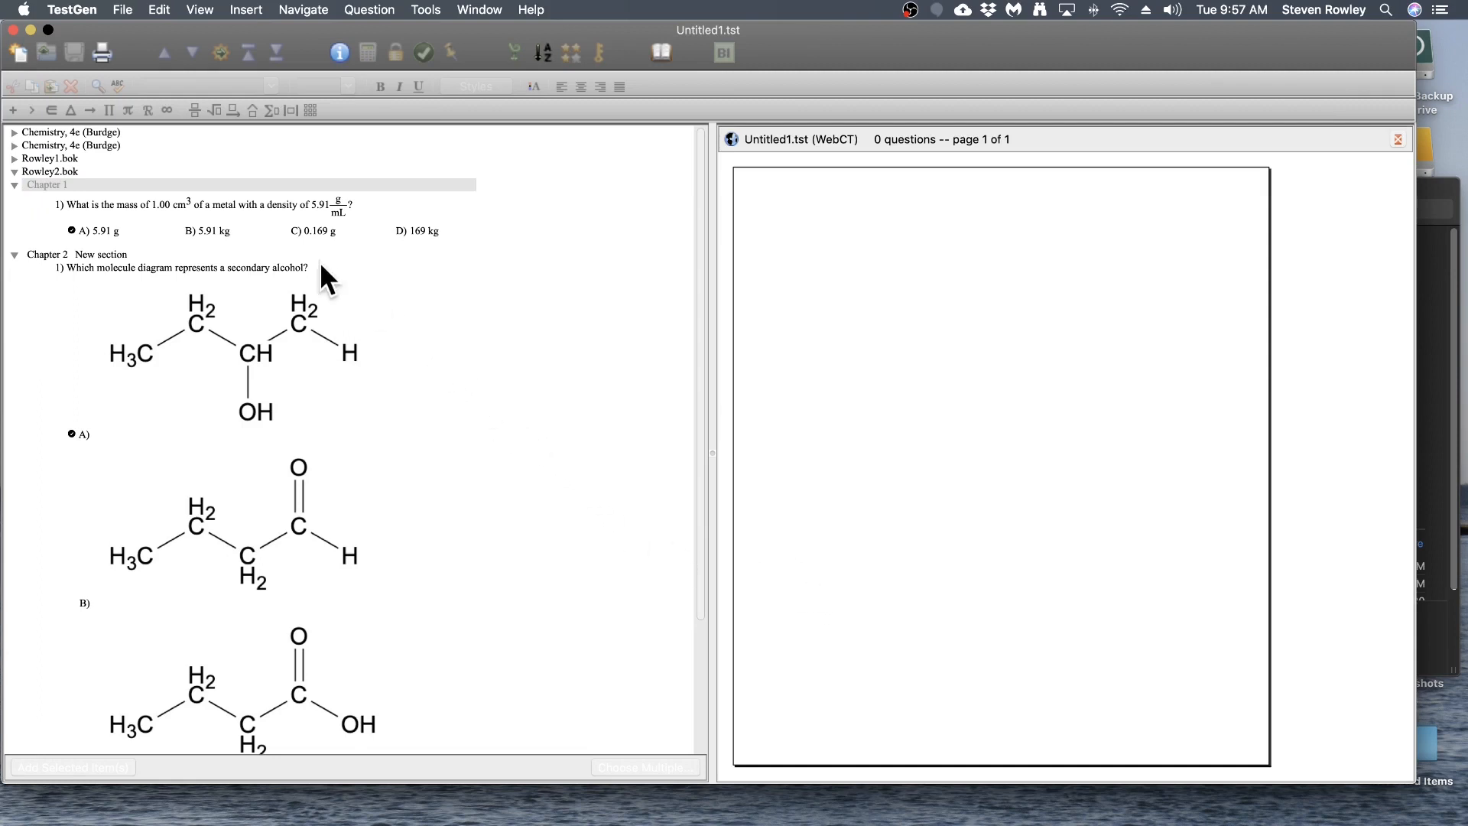
- Add the Chapter 1 metal mass question and the Chapter 2 secondary alcohol question from Rowley2.bok to the new test
left_click_drag(245, 200, 899, 303)
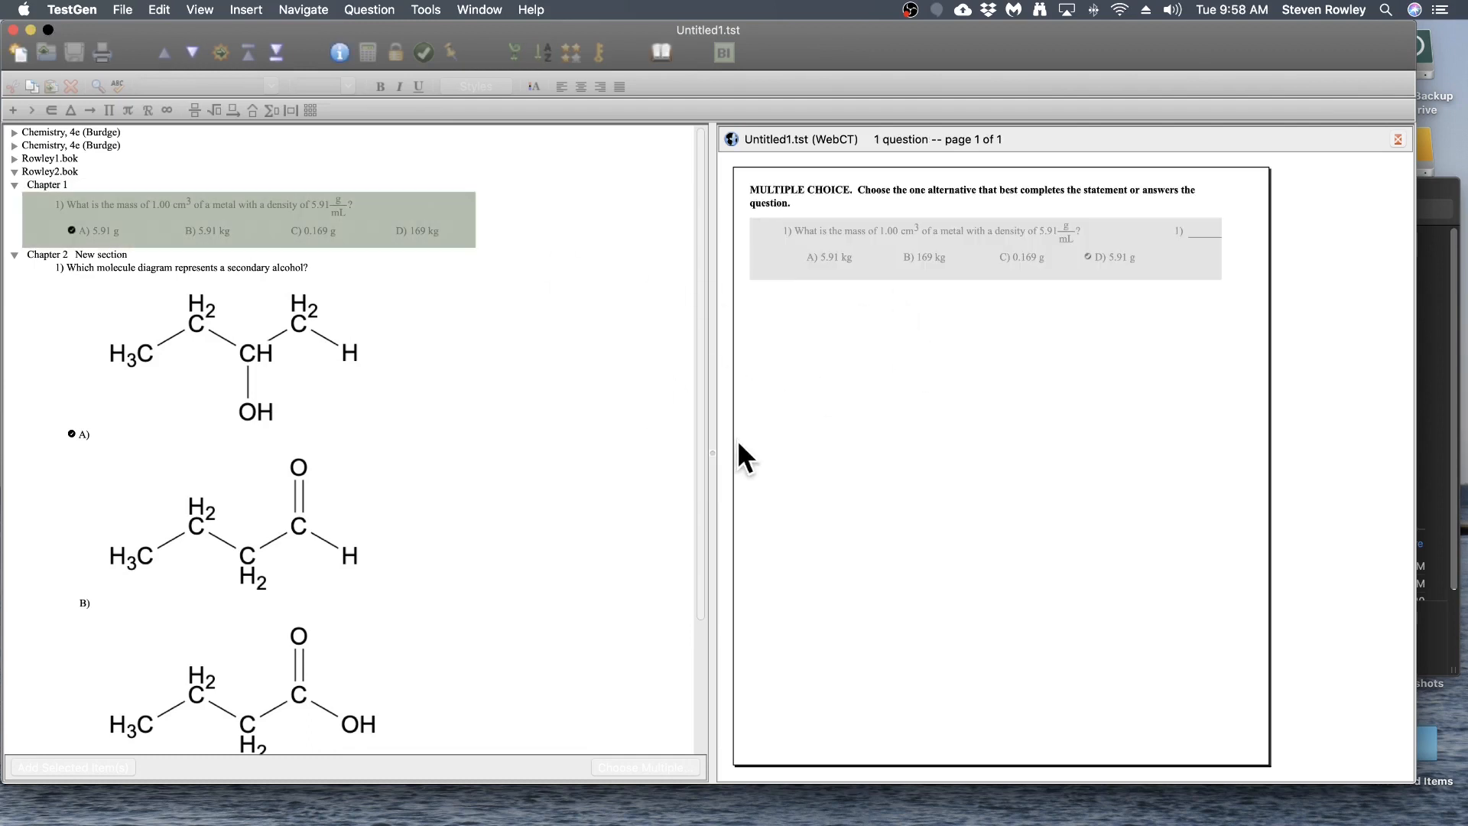
left_click_drag(223, 422, 973, 490)
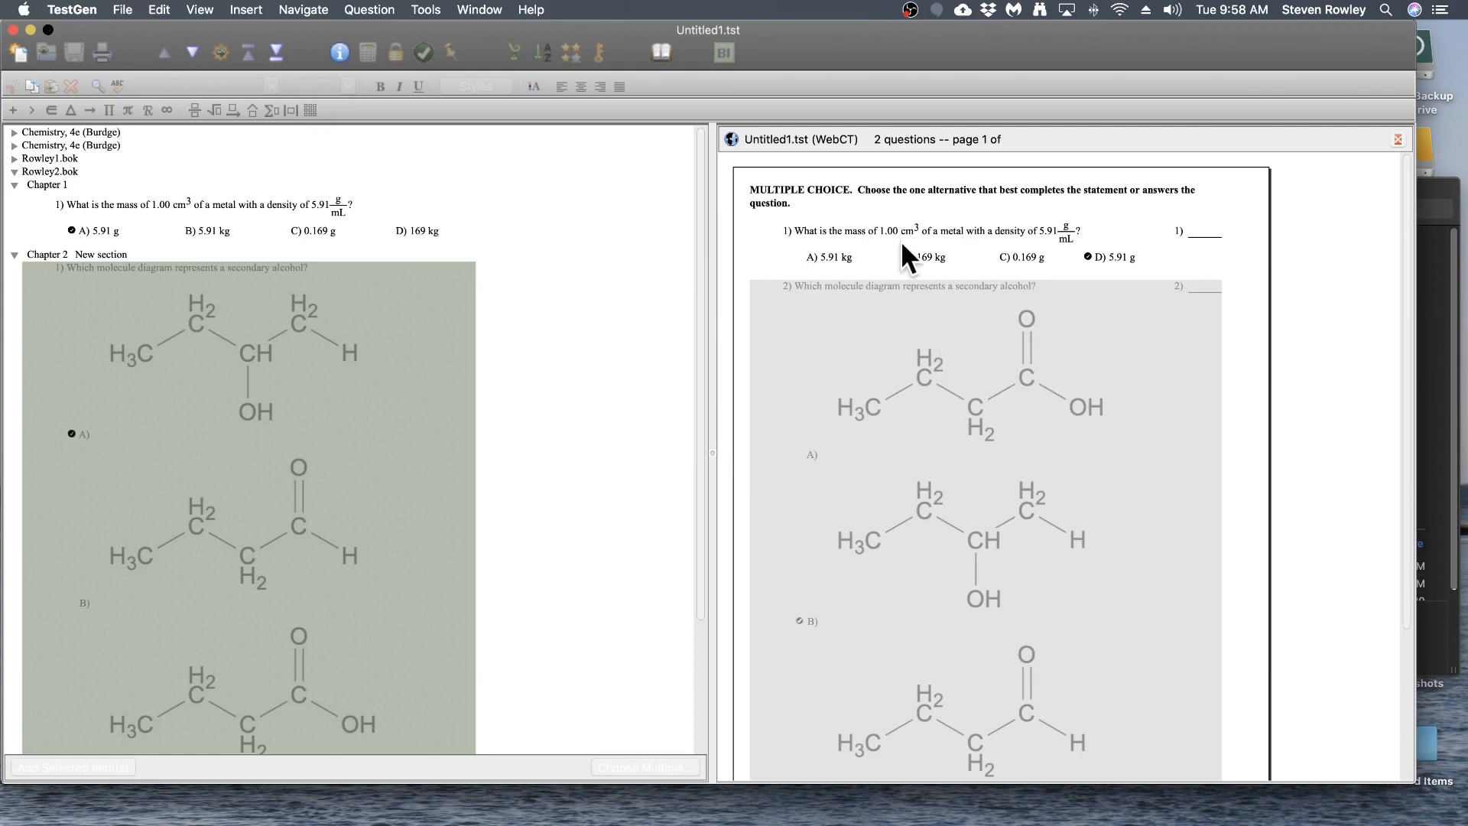
left_click(1086, 153)
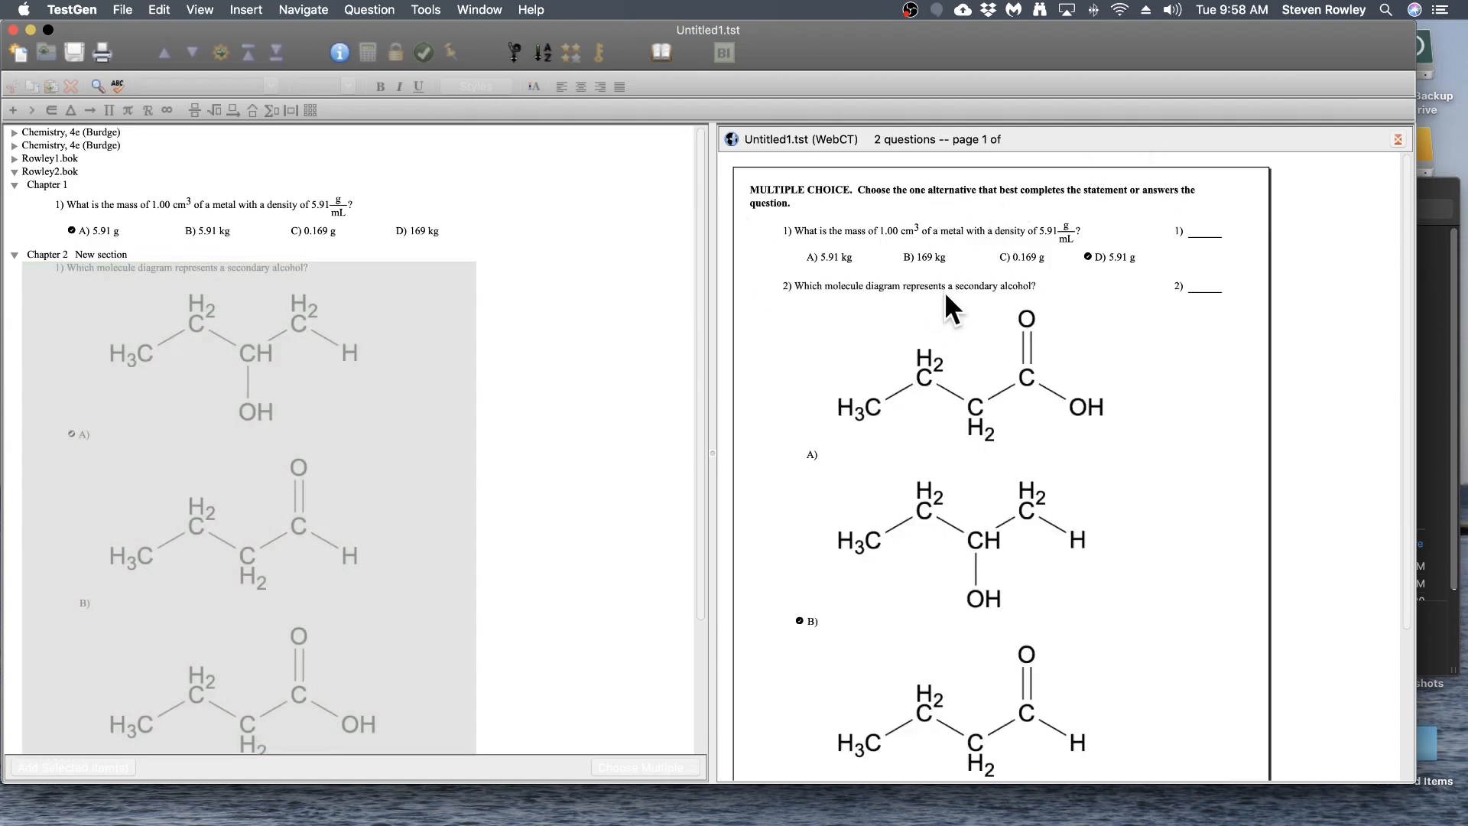
left_click(390, 211)
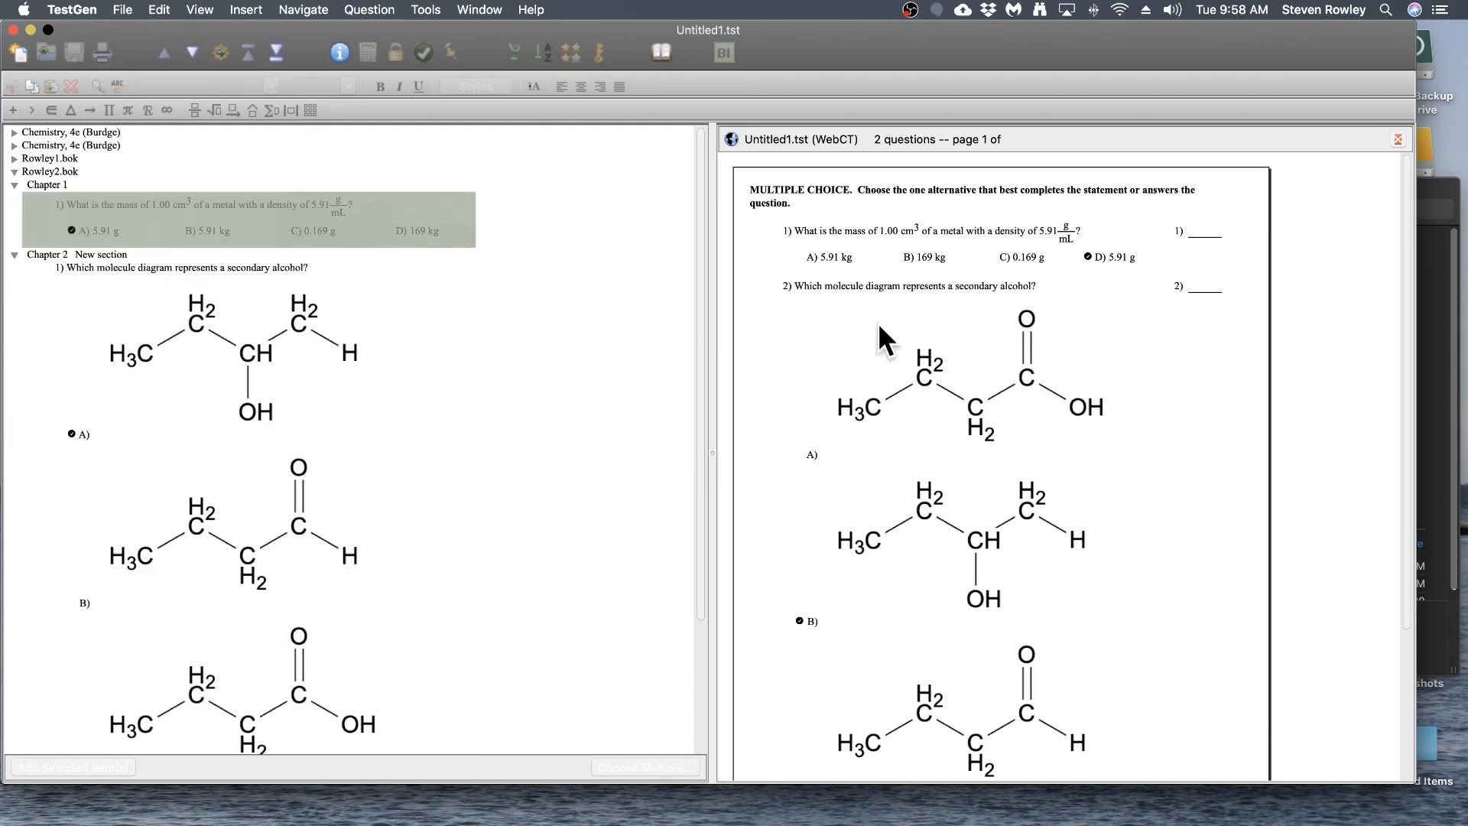
left_click(1257, 223)
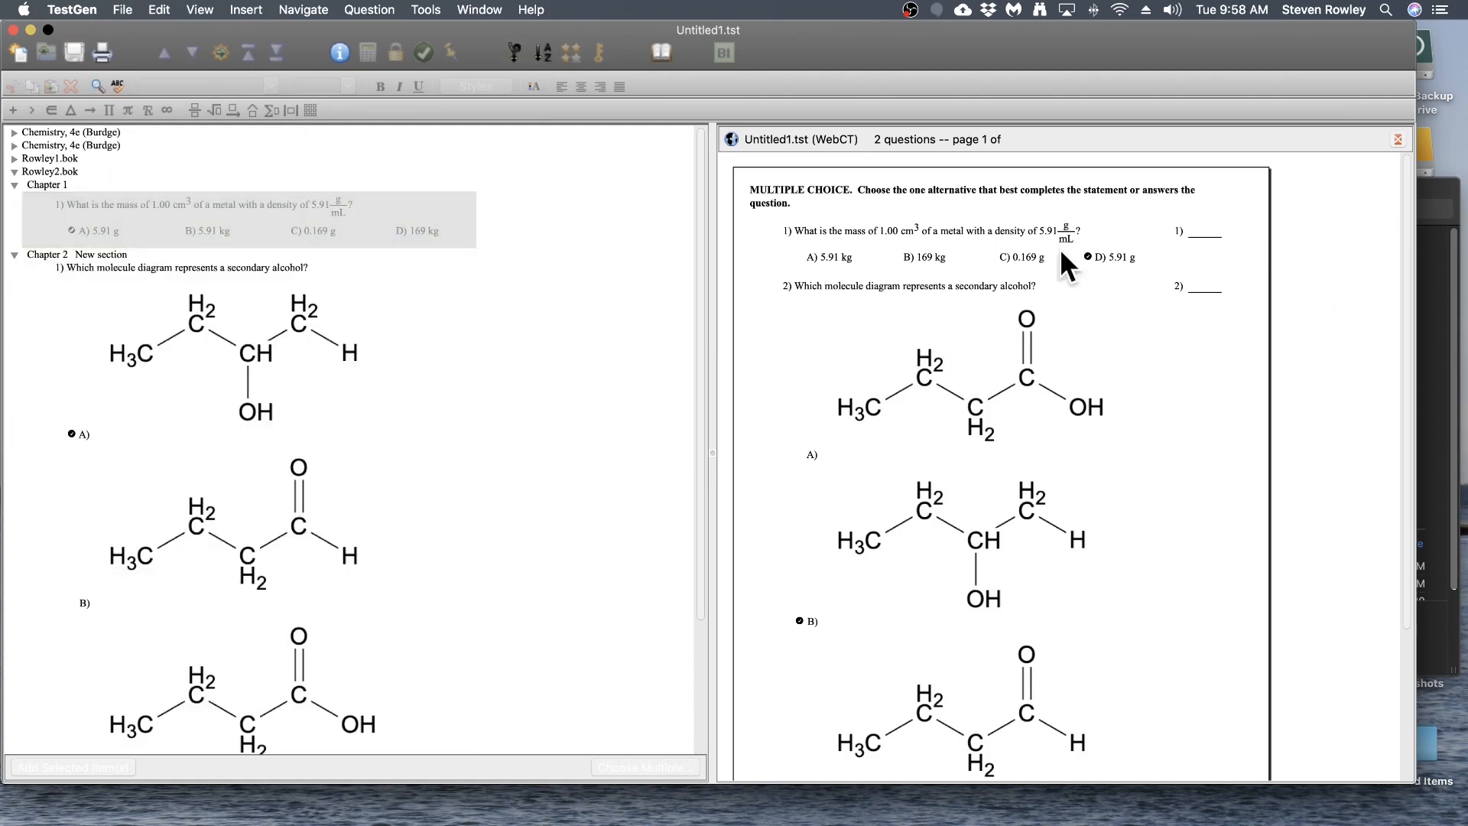
- Export the test in the QTI (WebCT CE 6, WebCT VISTA) format
left_click(122, 9)
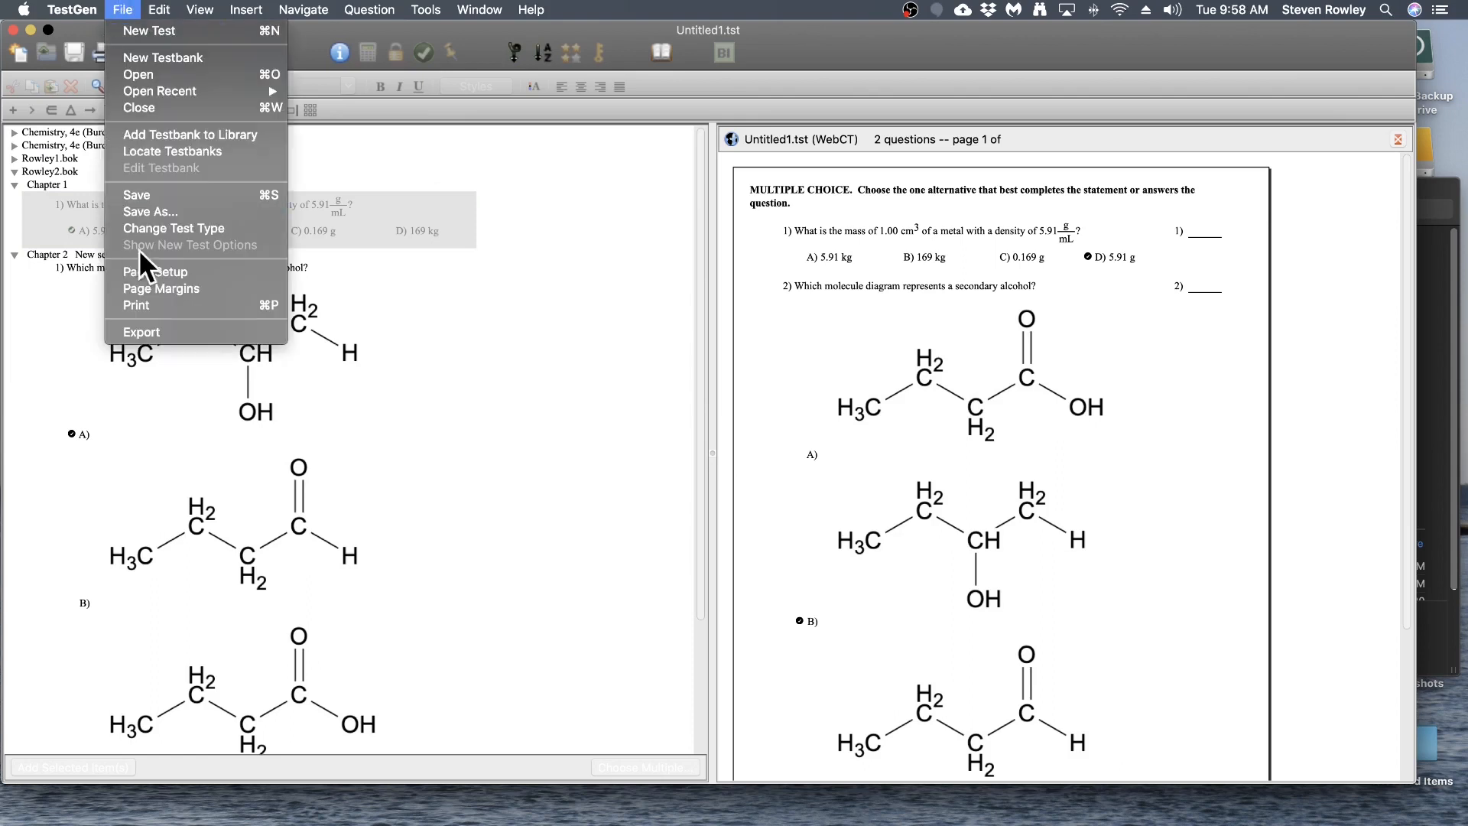
left_click(212, 332)
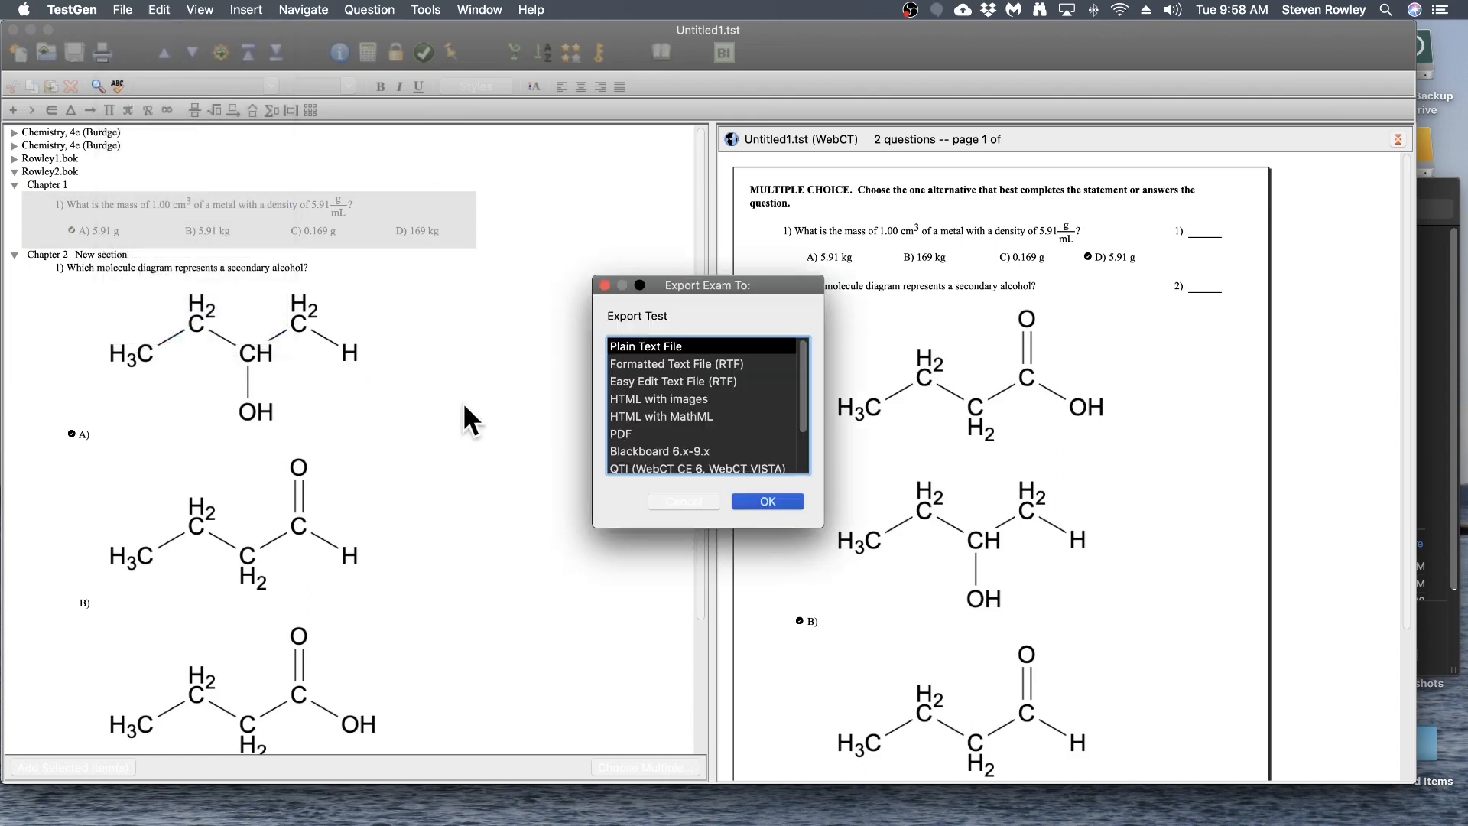
scroll(676, 422, "down", 2)
scroll(681, 451, "down", 2)
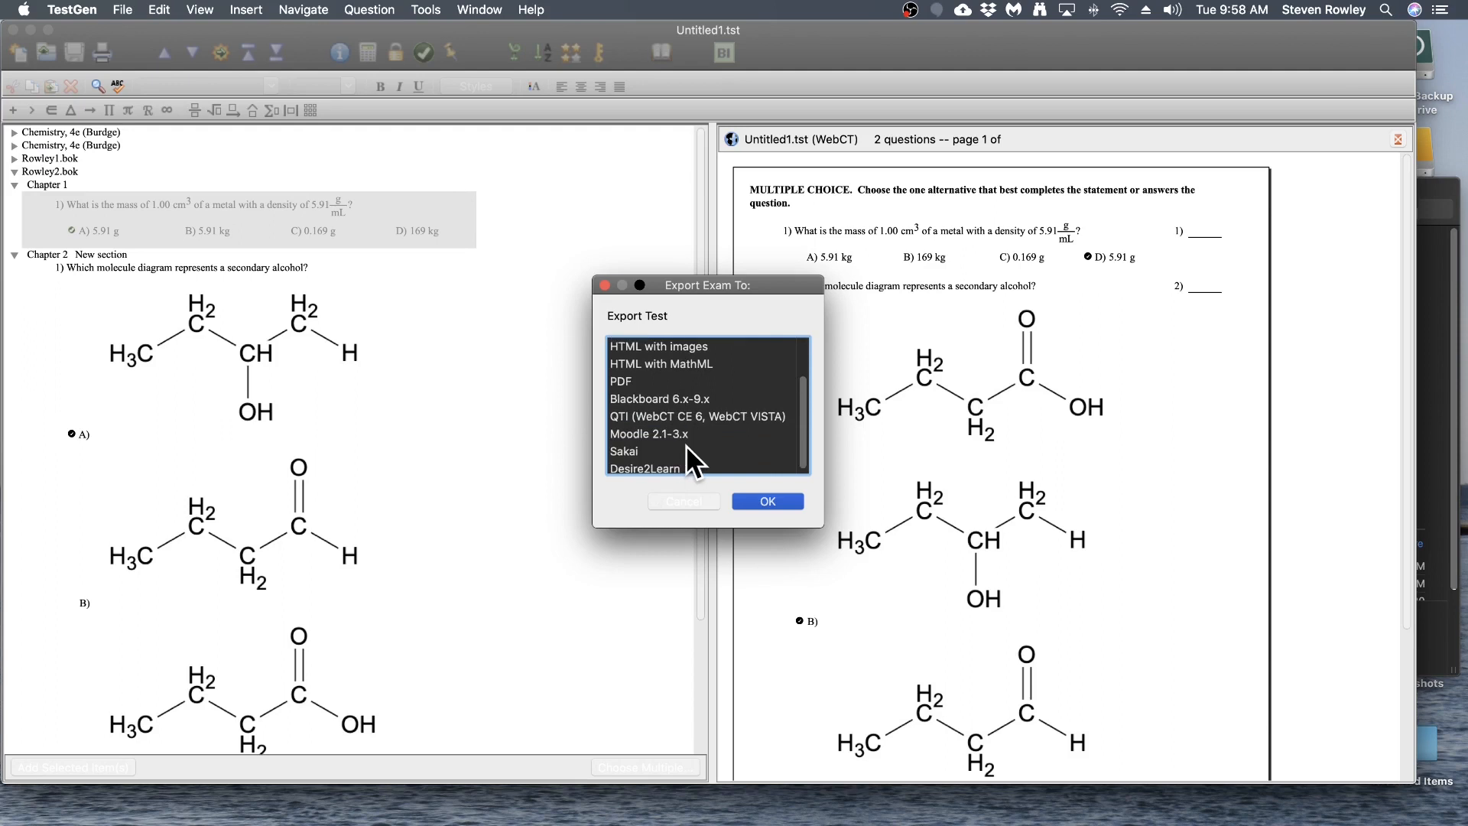
left_click(656, 416)
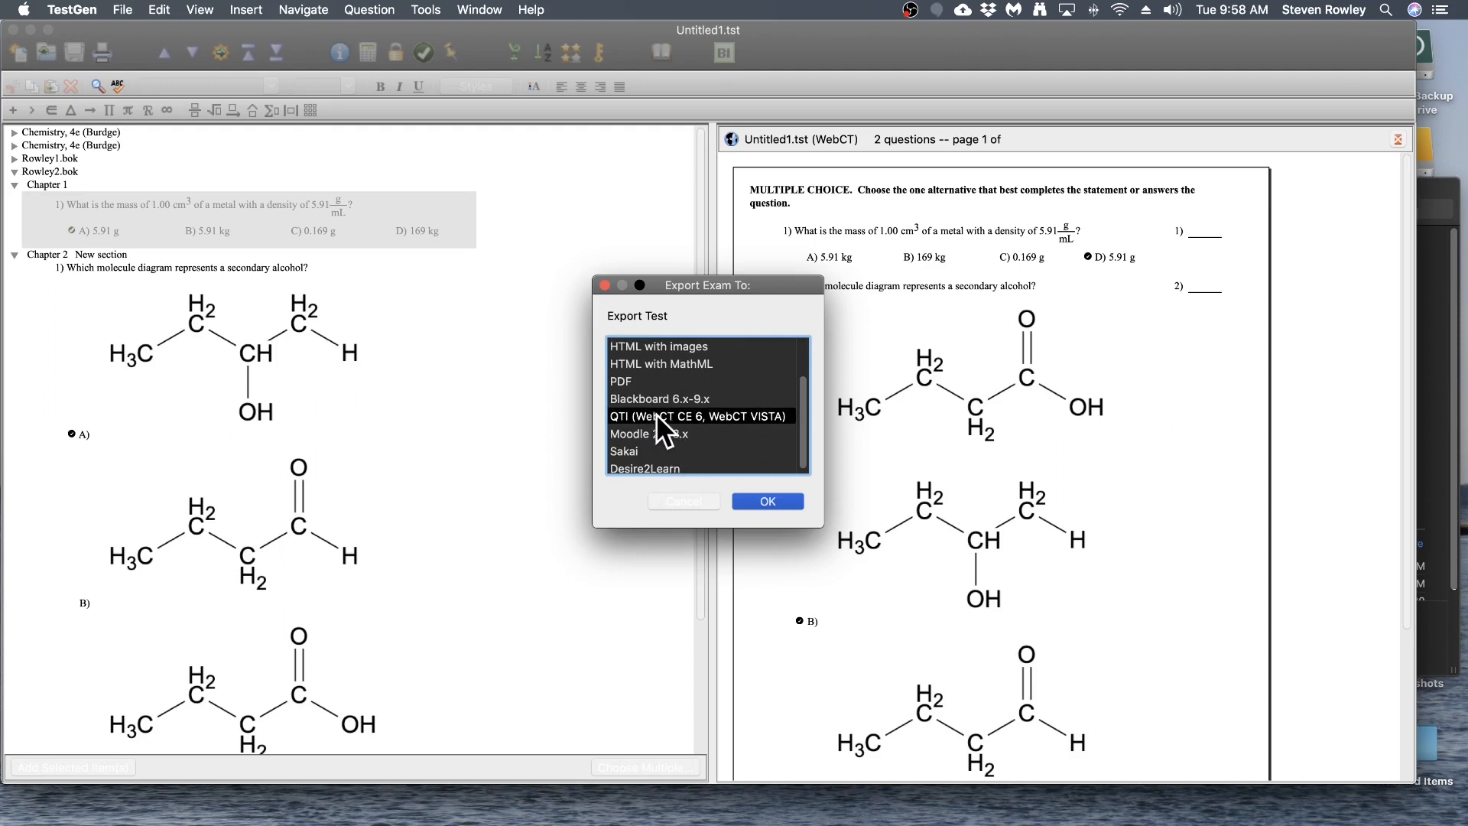
left_click(778, 502)
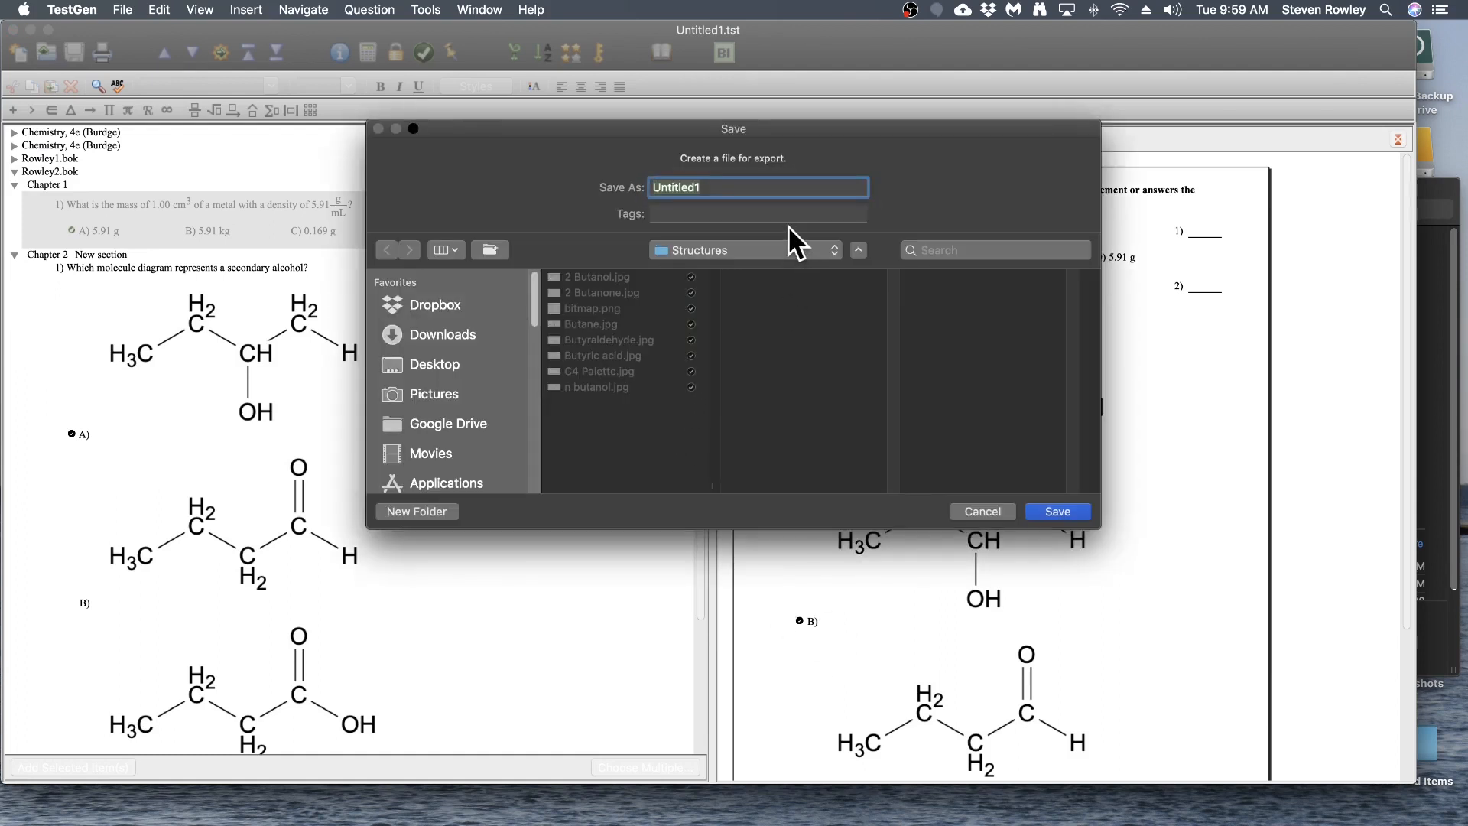
- Save the export file as Test66 in the Tests folder inside Documents > TestGen
type("Test66")
scroll(474, 373, "down", 1)
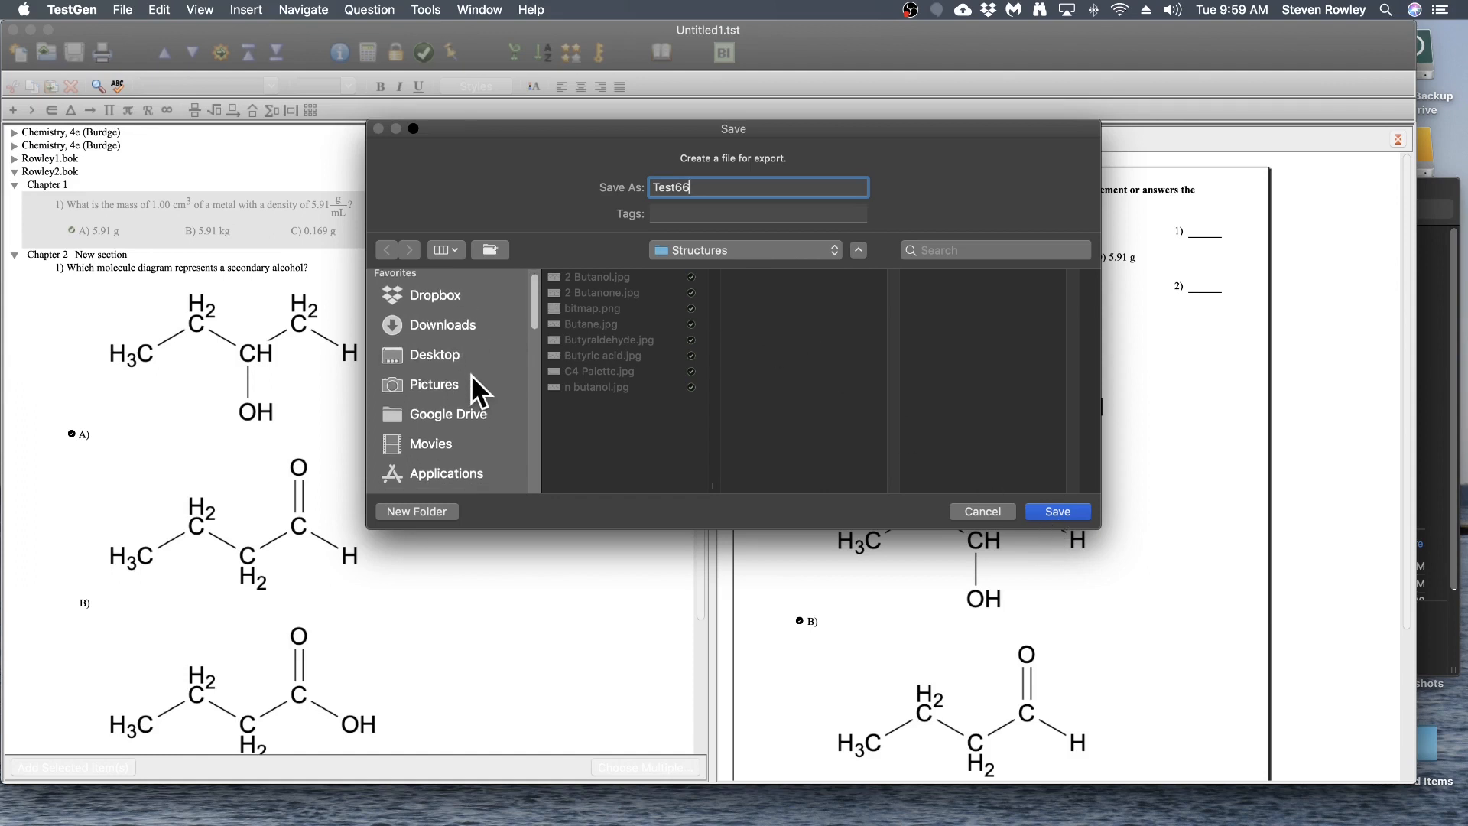
scroll(482, 428, "down", 5)
left_click(433, 399)
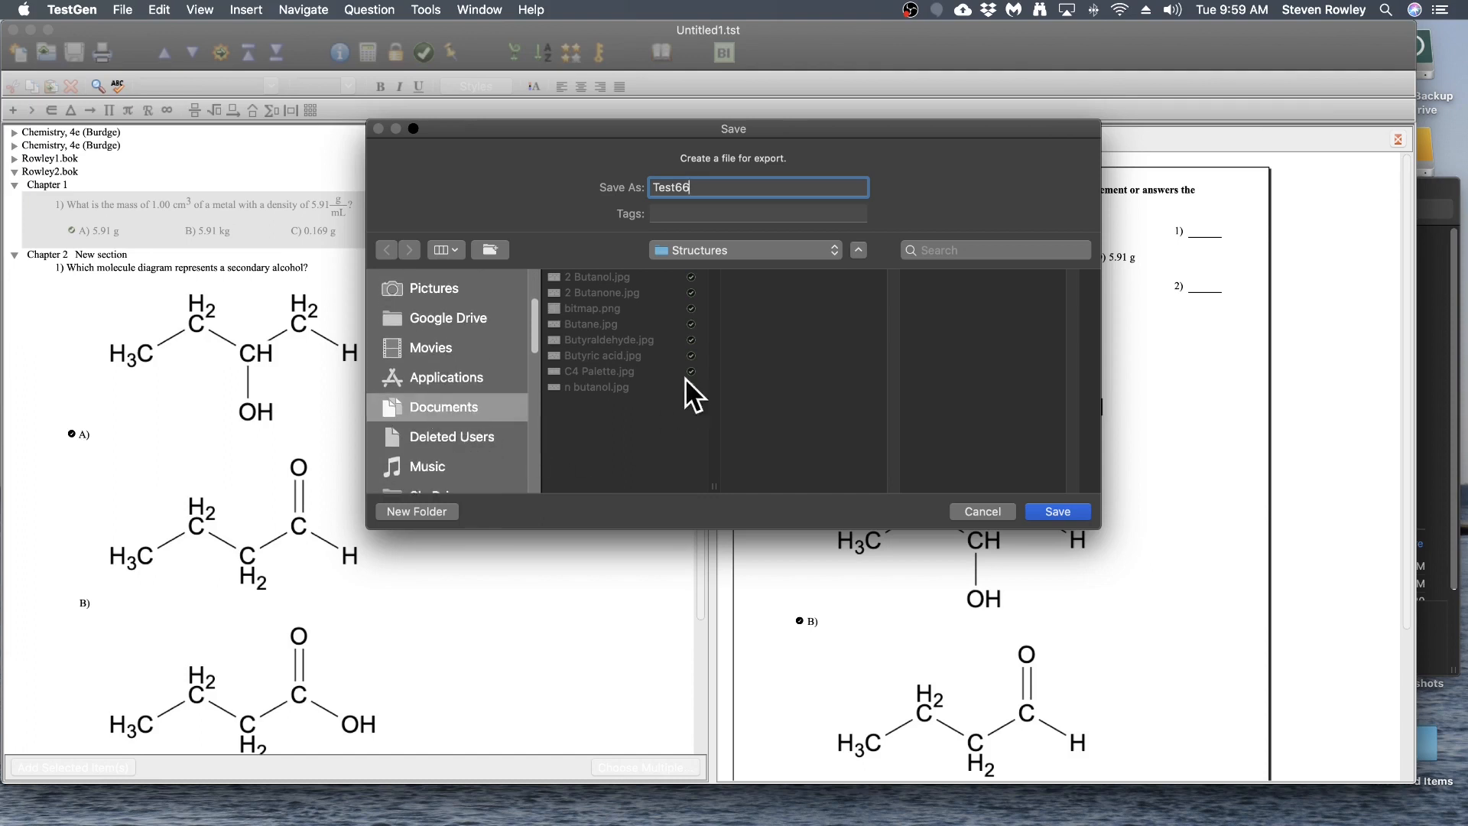
scroll(629, 378, "down", 5)
scroll(628, 378, "down", 15)
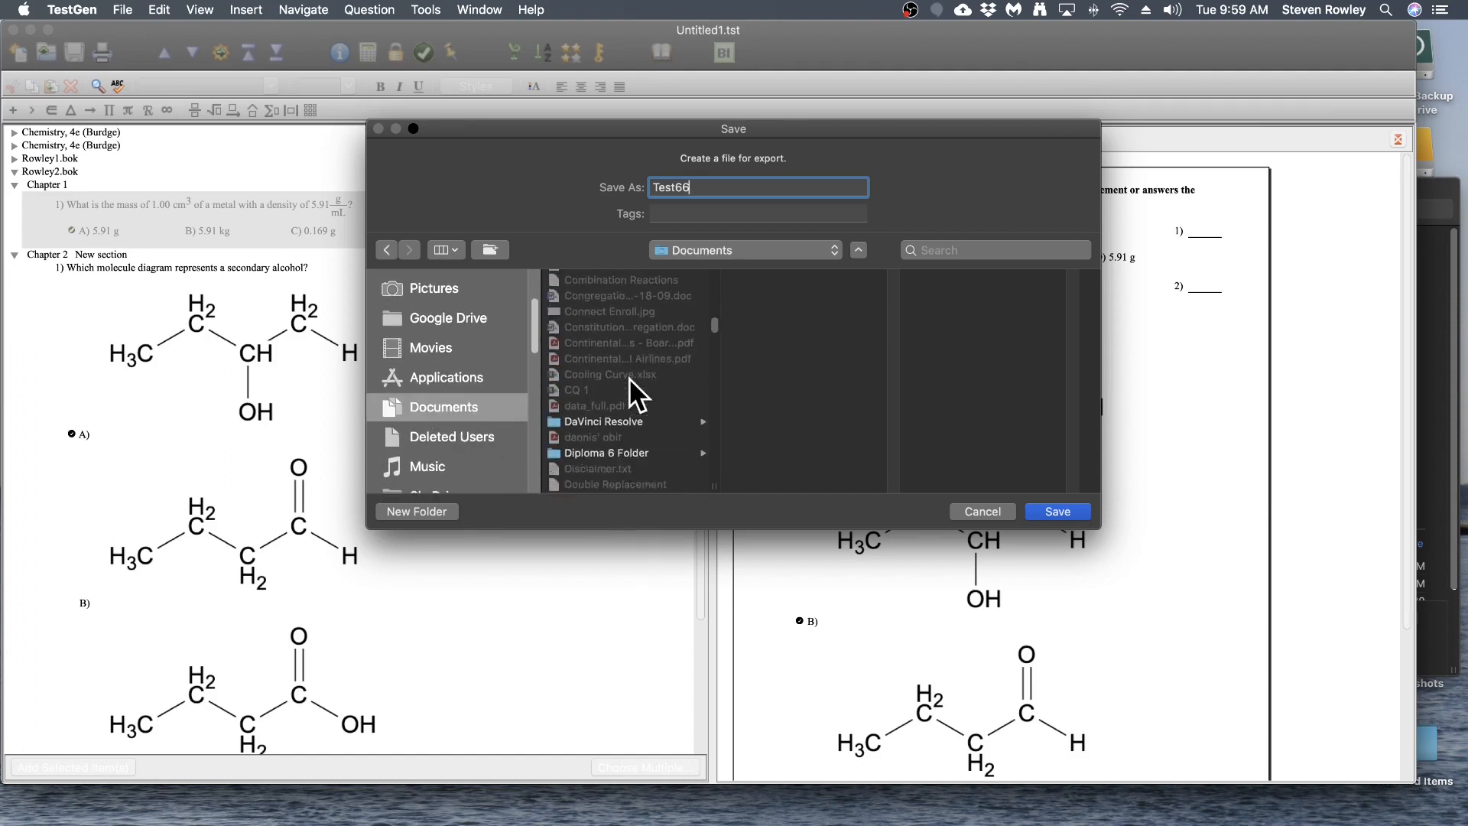
scroll(628, 378, "down", 10)
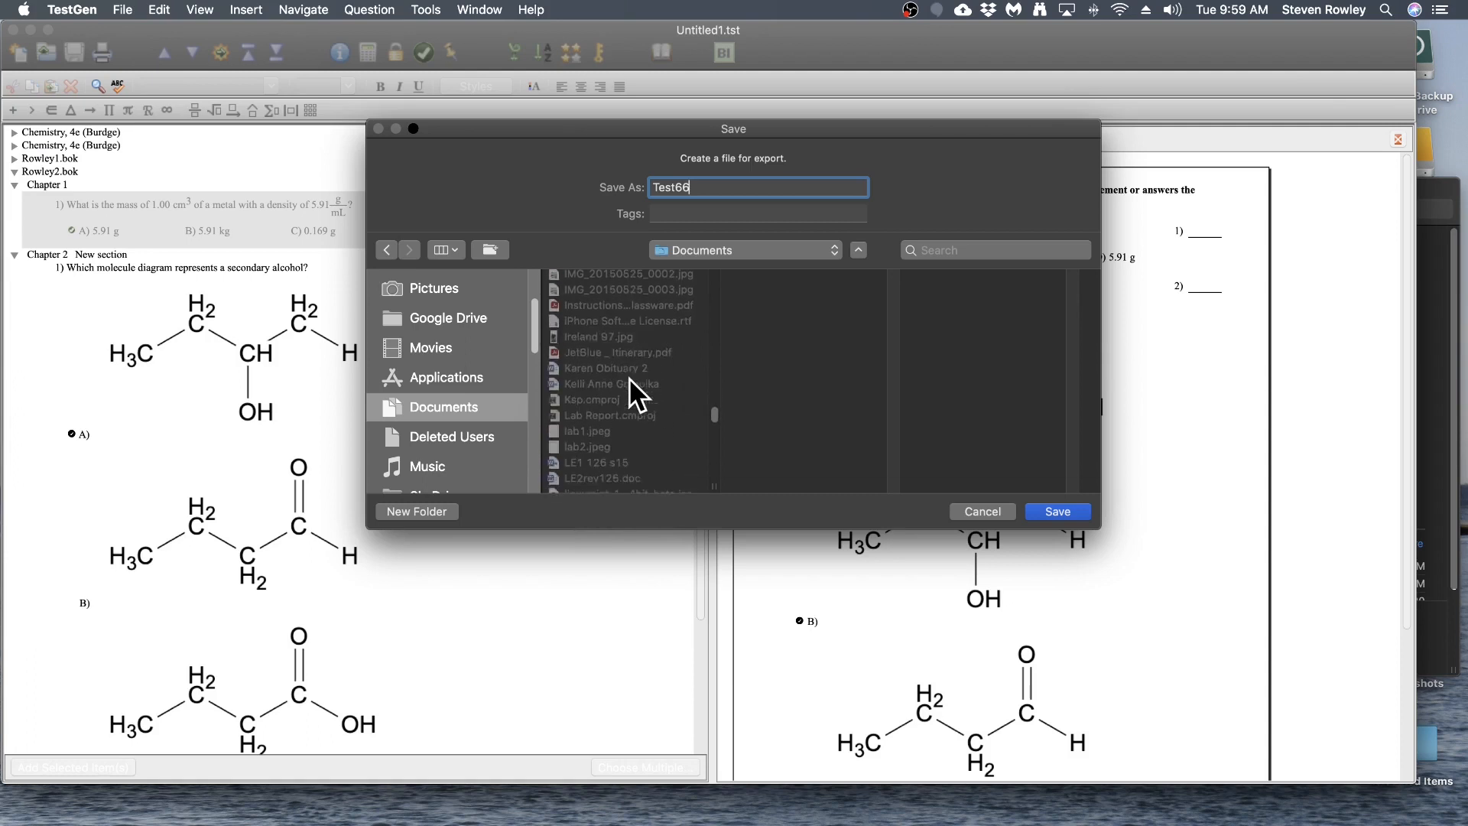
scroll(629, 378, "down", 8)
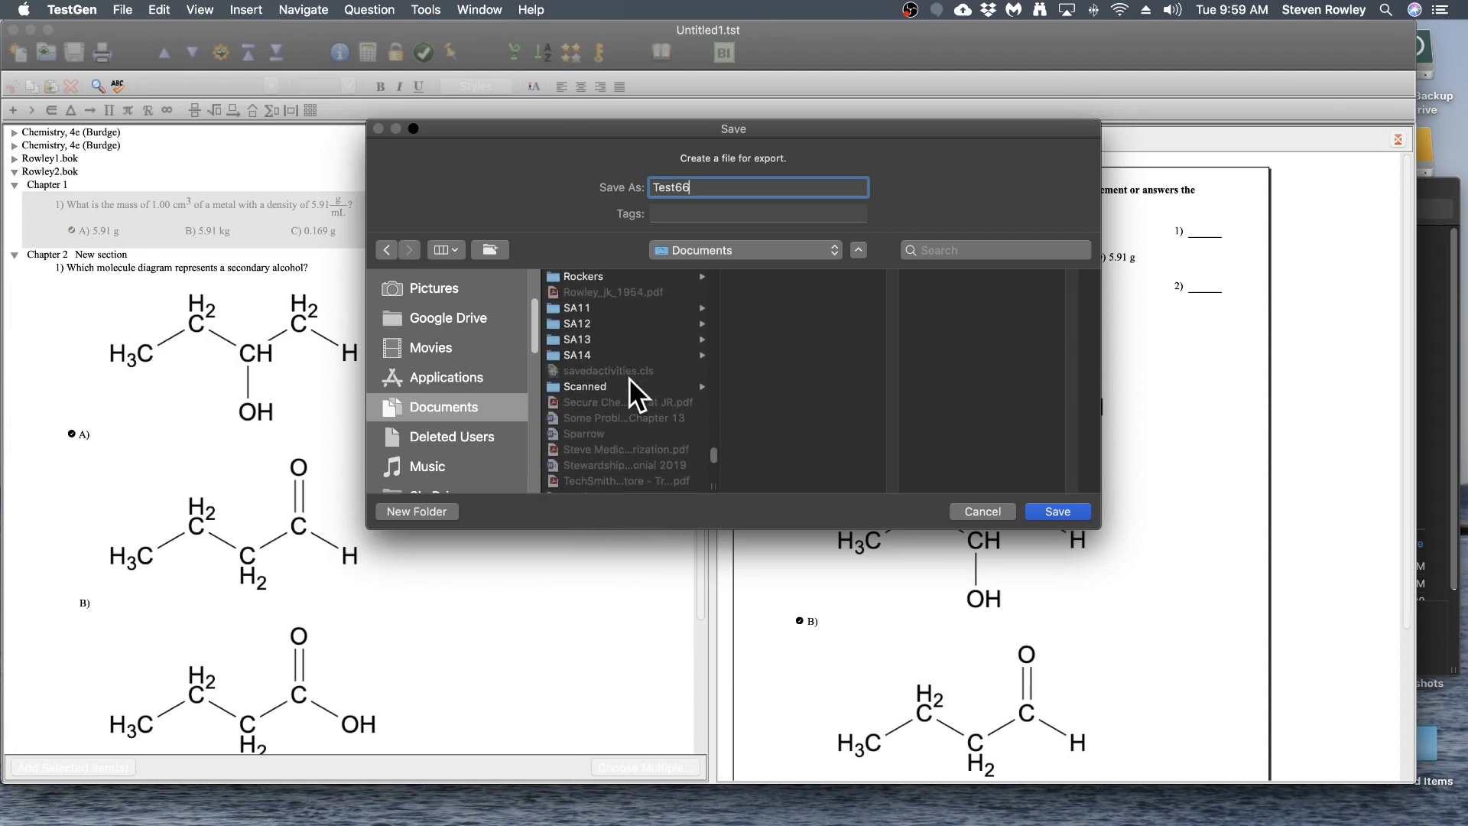
scroll(623, 387, "down", 5)
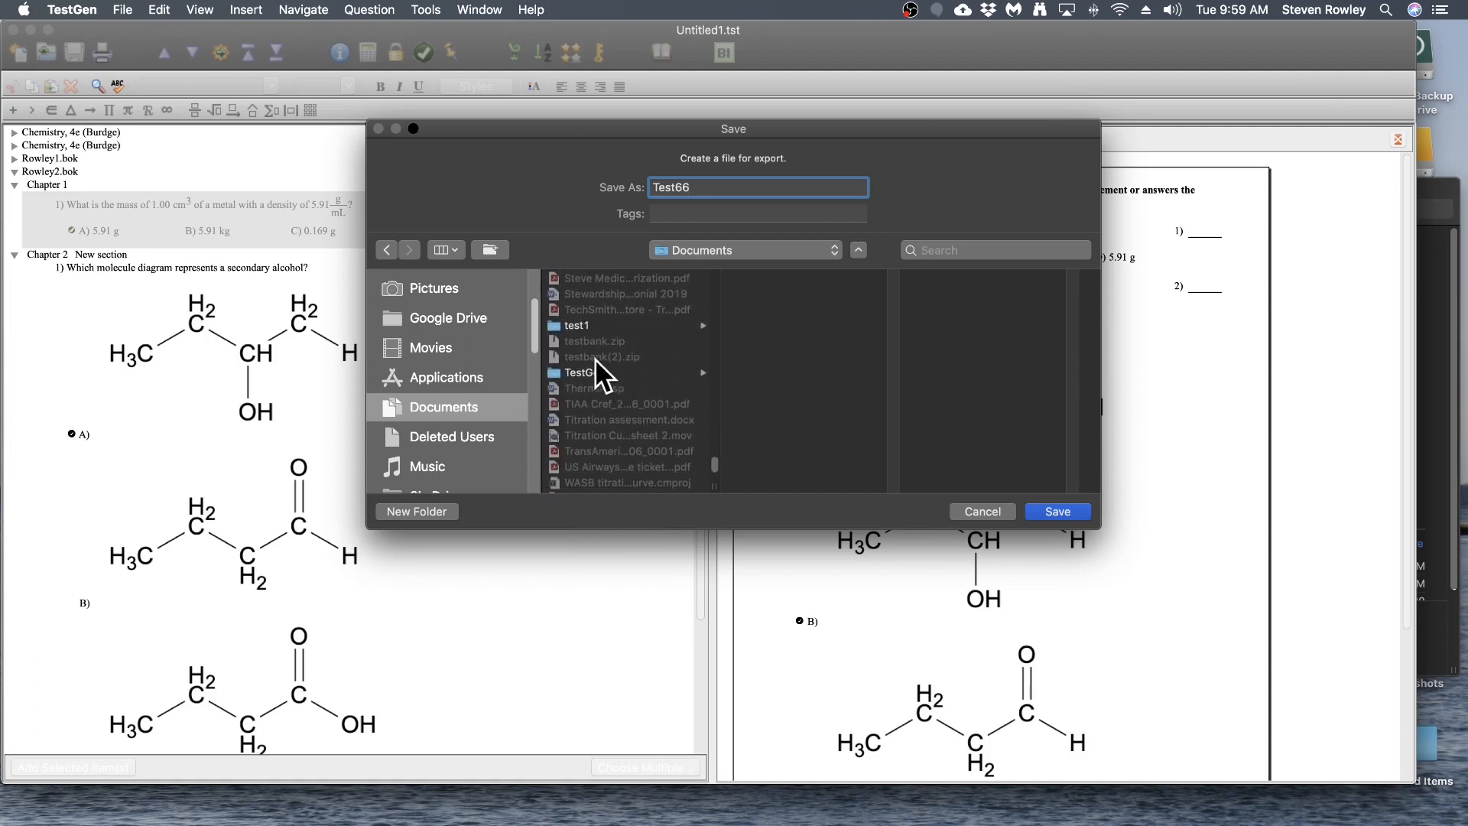
left_click(600, 371)
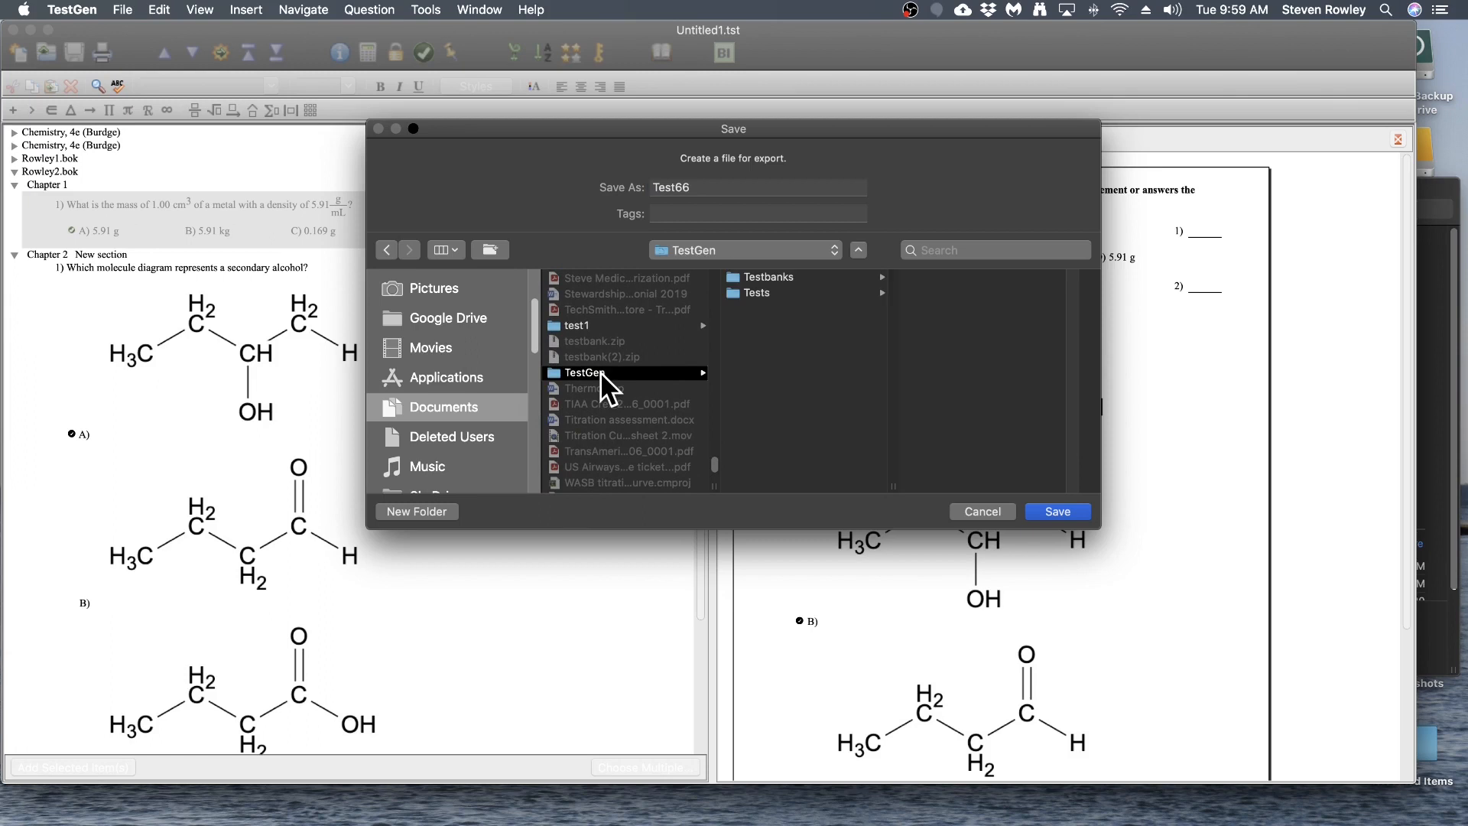
left_click(766, 292)
left_click(1057, 511)
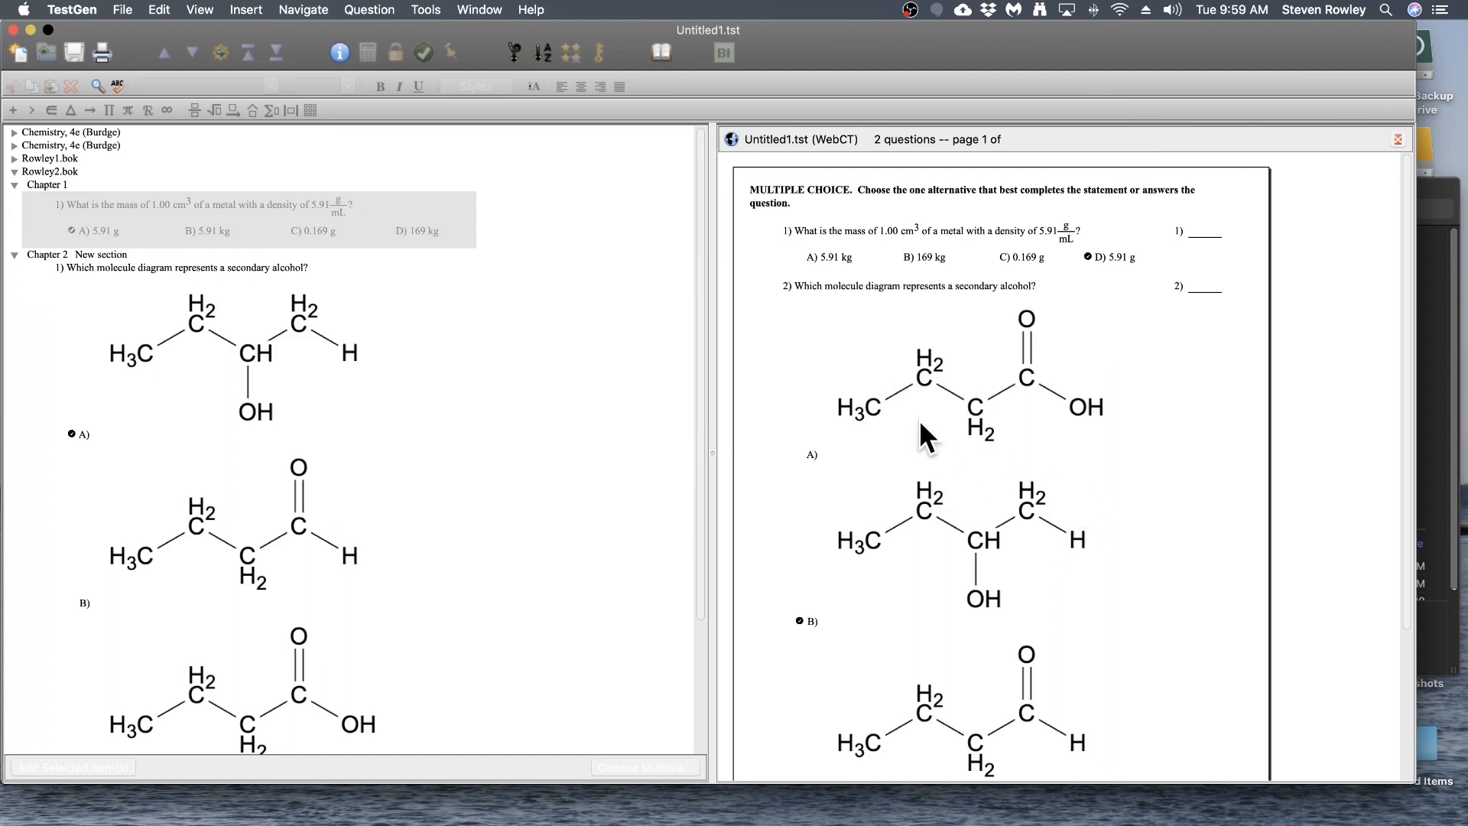
- Minimize the TestGen window and switch to the Canvas quizzes page in Chrome
left_click(31, 29)
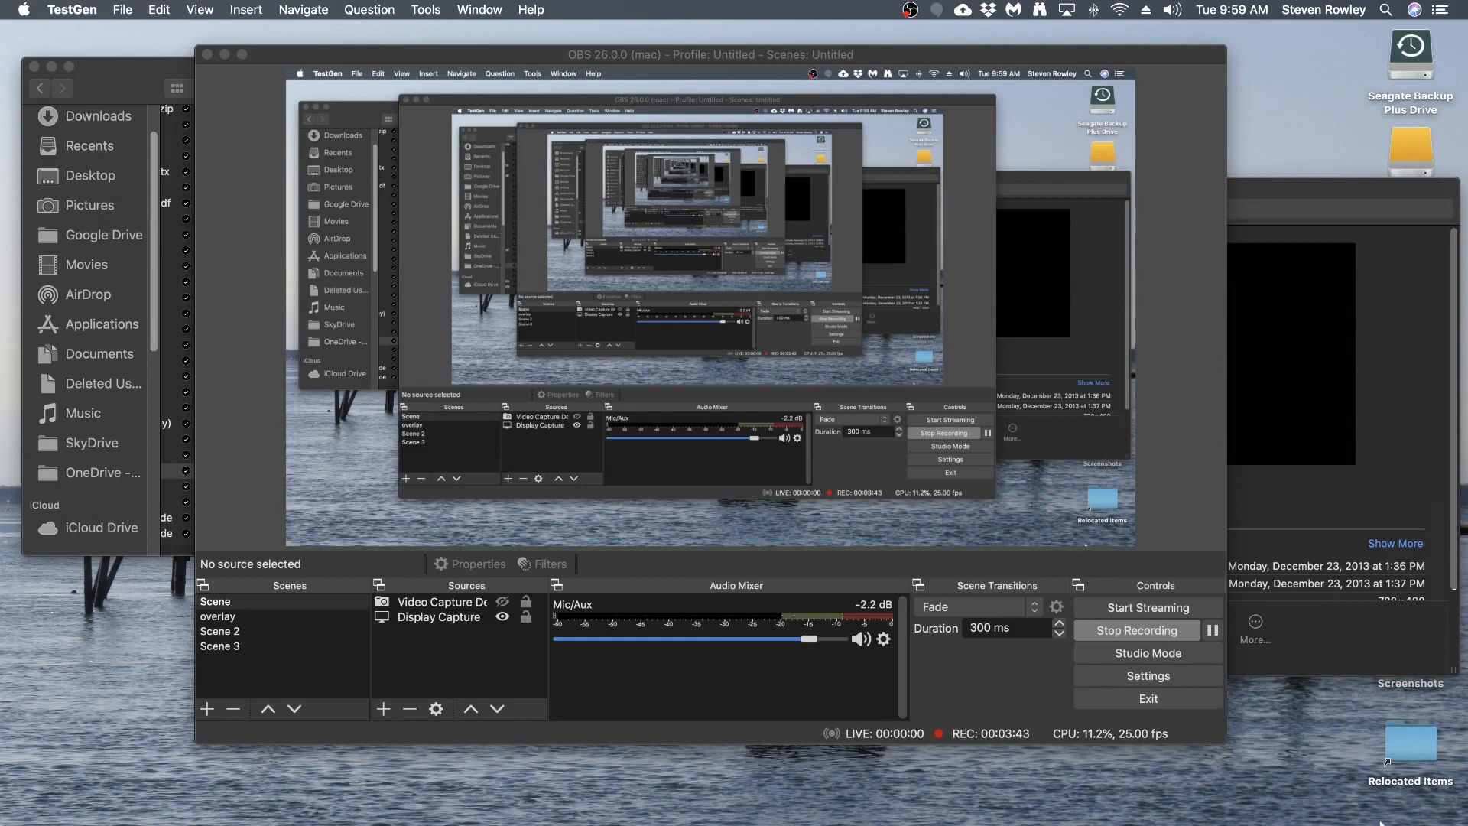
mouse_move(1376, 822)
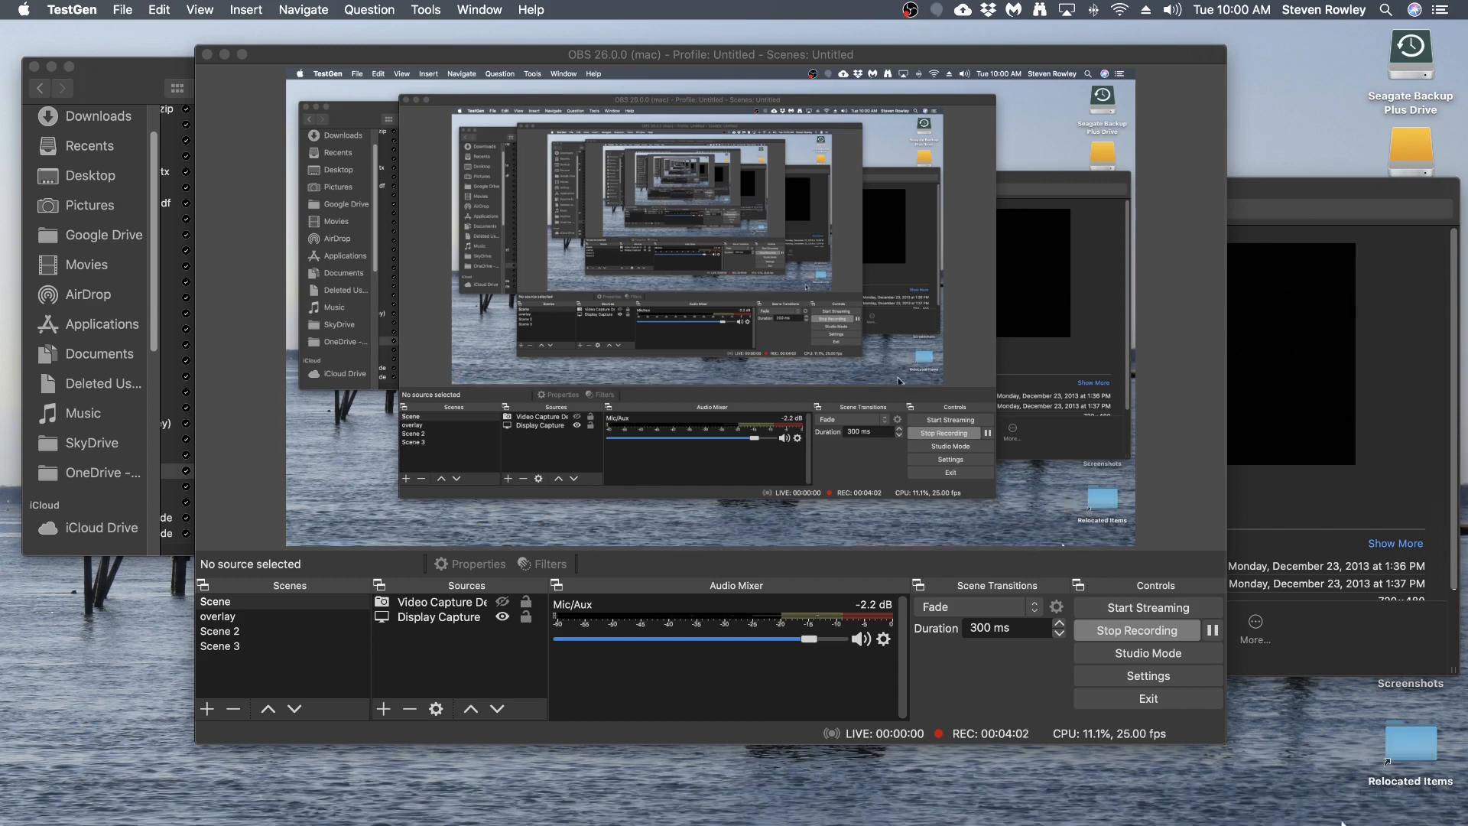
left_click(1349, 804)
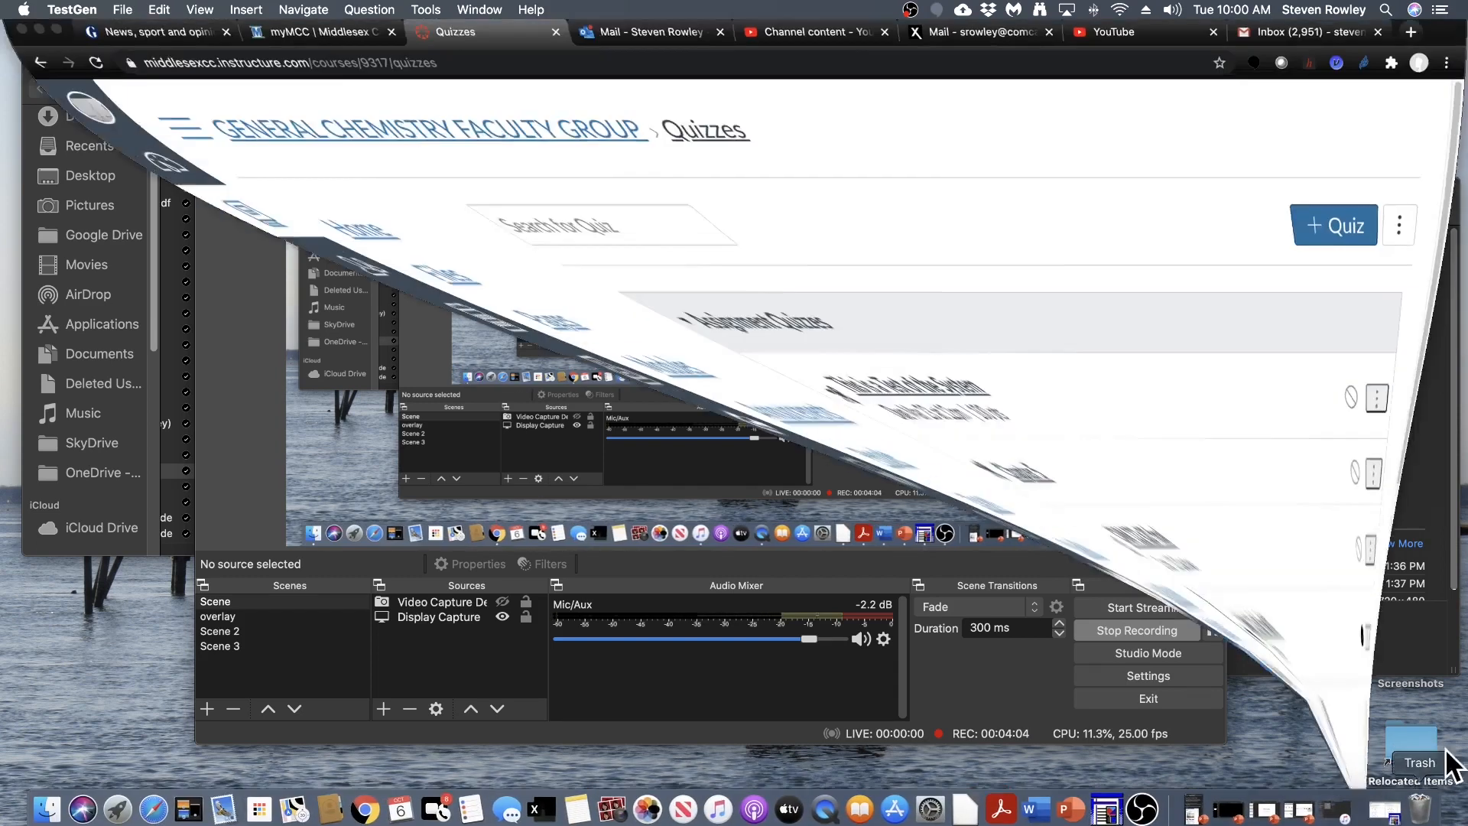
- Go to the course settings of the General Chemistry Faculty Group and open Import Course Content
scroll(666, 435, "down", 3)
scroll(668, 436, "down", 4)
scroll(691, 435, "up", 7)
scroll(678, 428, "down", 4)
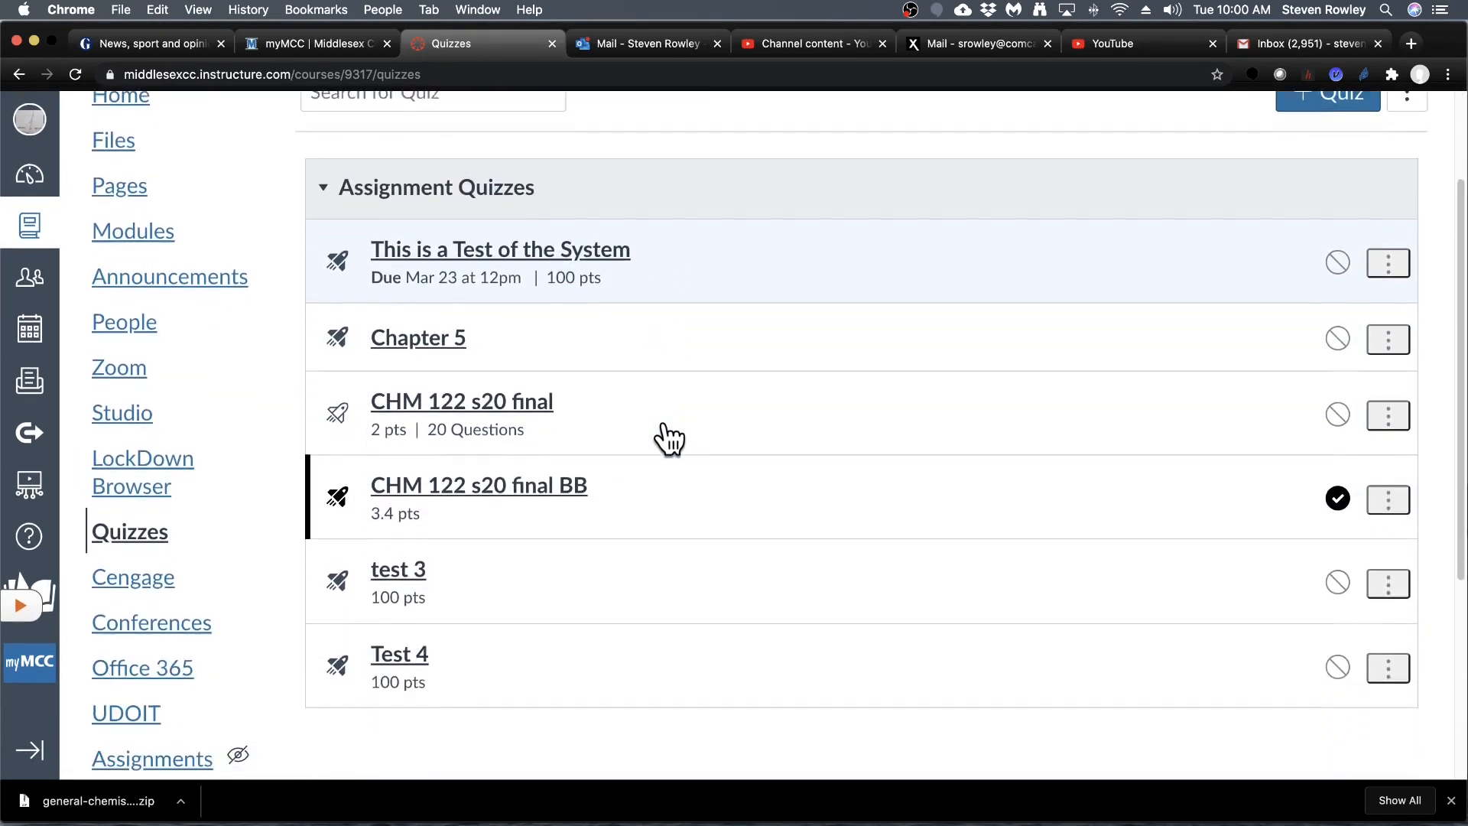
scroll(669, 438, "down", 5)
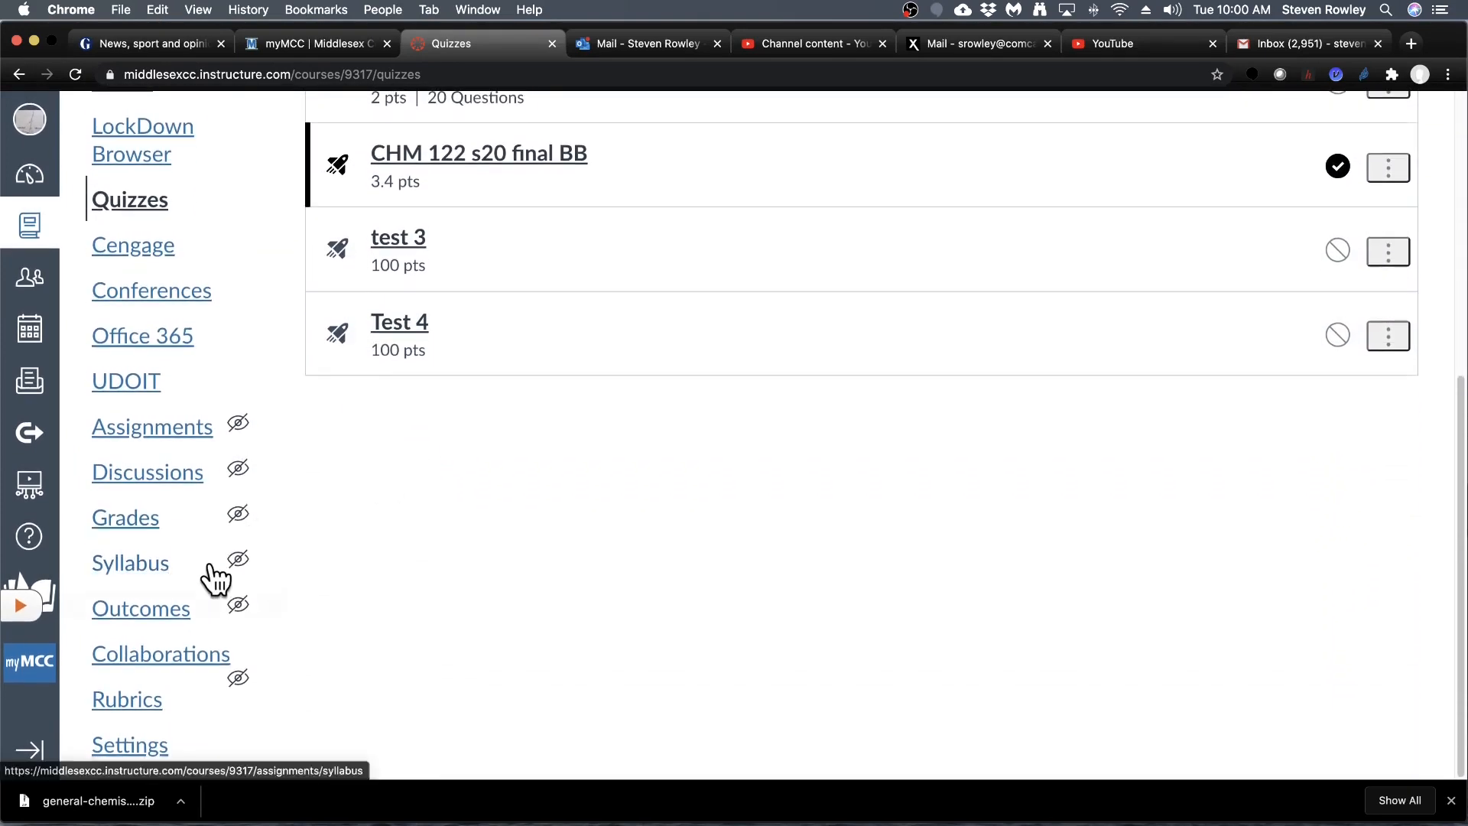
left_click(126, 749)
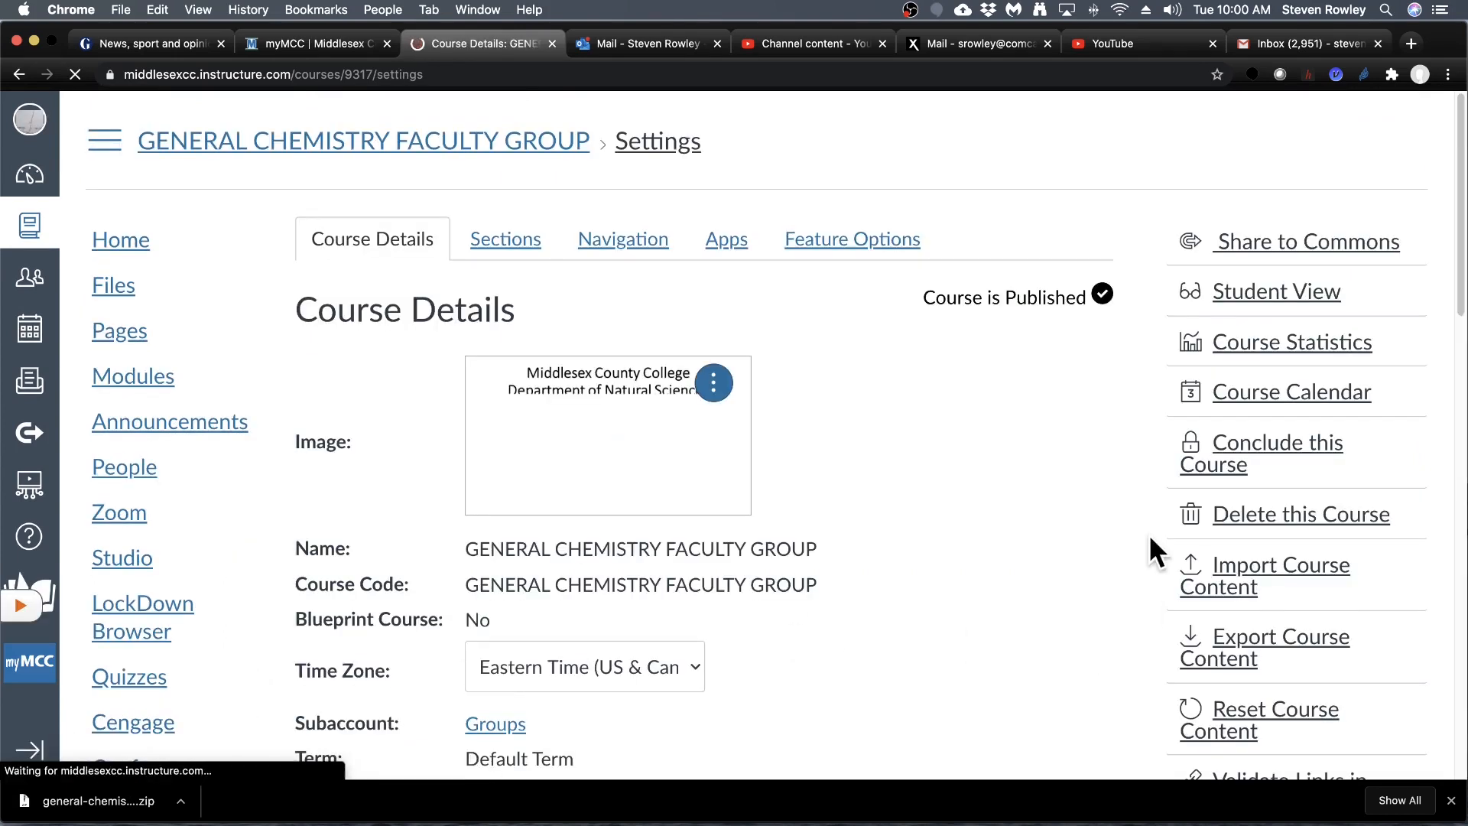
scroll(1148, 534, "down", 4)
scroll(1150, 546, "up", 4)
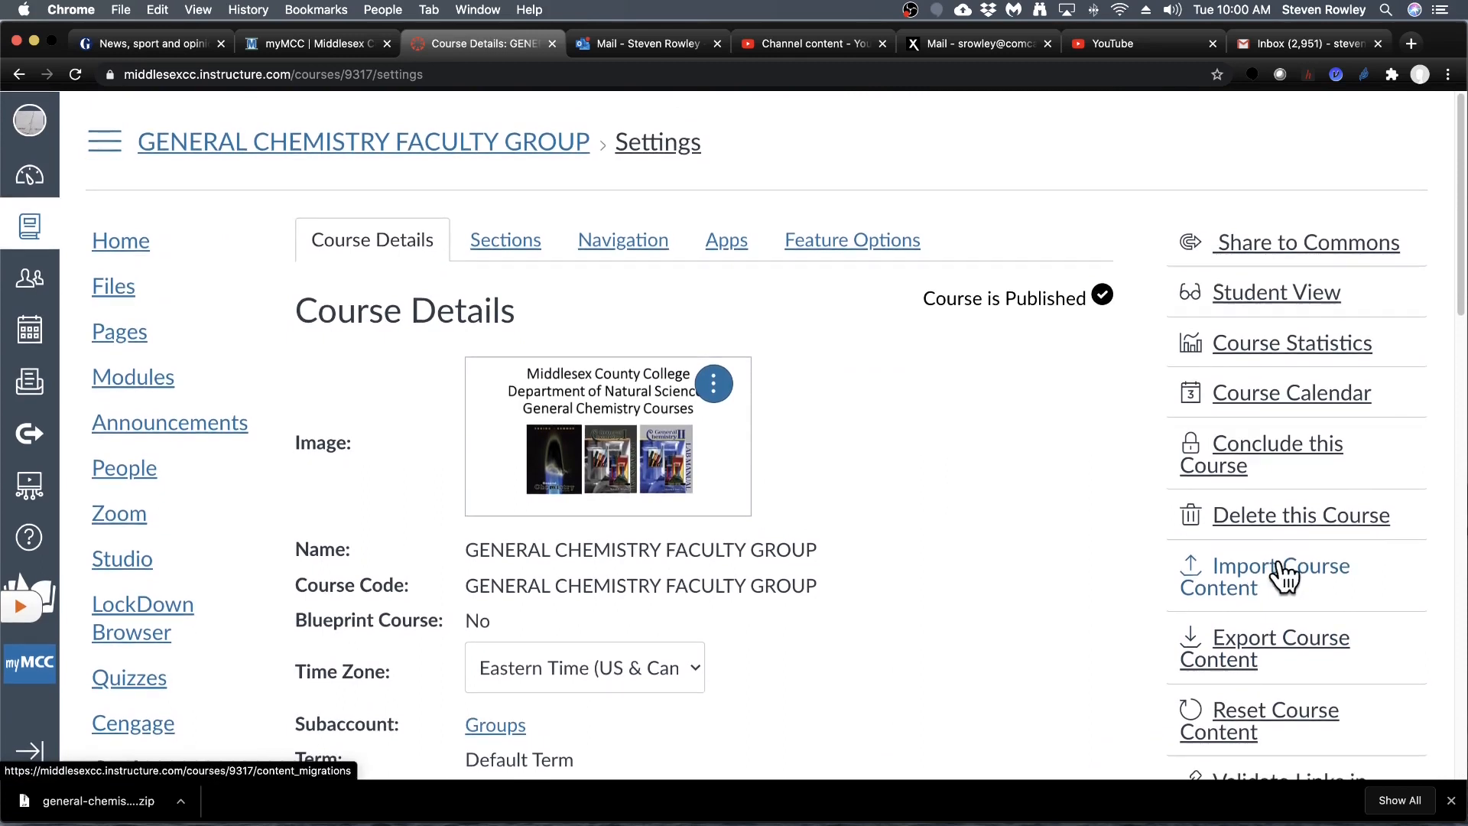
left_click(1311, 585)
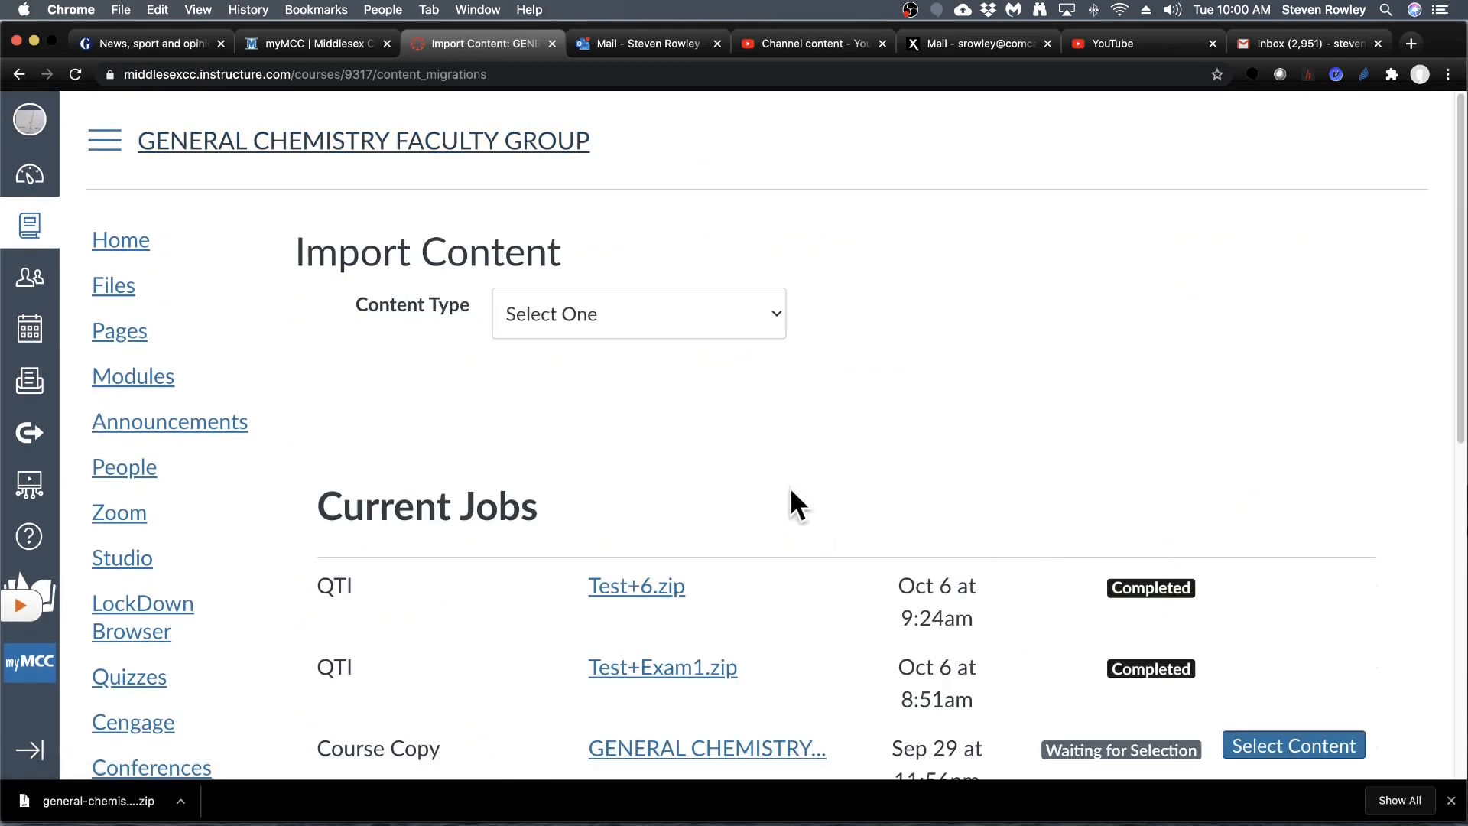
- Set the import content type to QTI .zip file and choose Test66.zip as the source
left_click(562, 318)
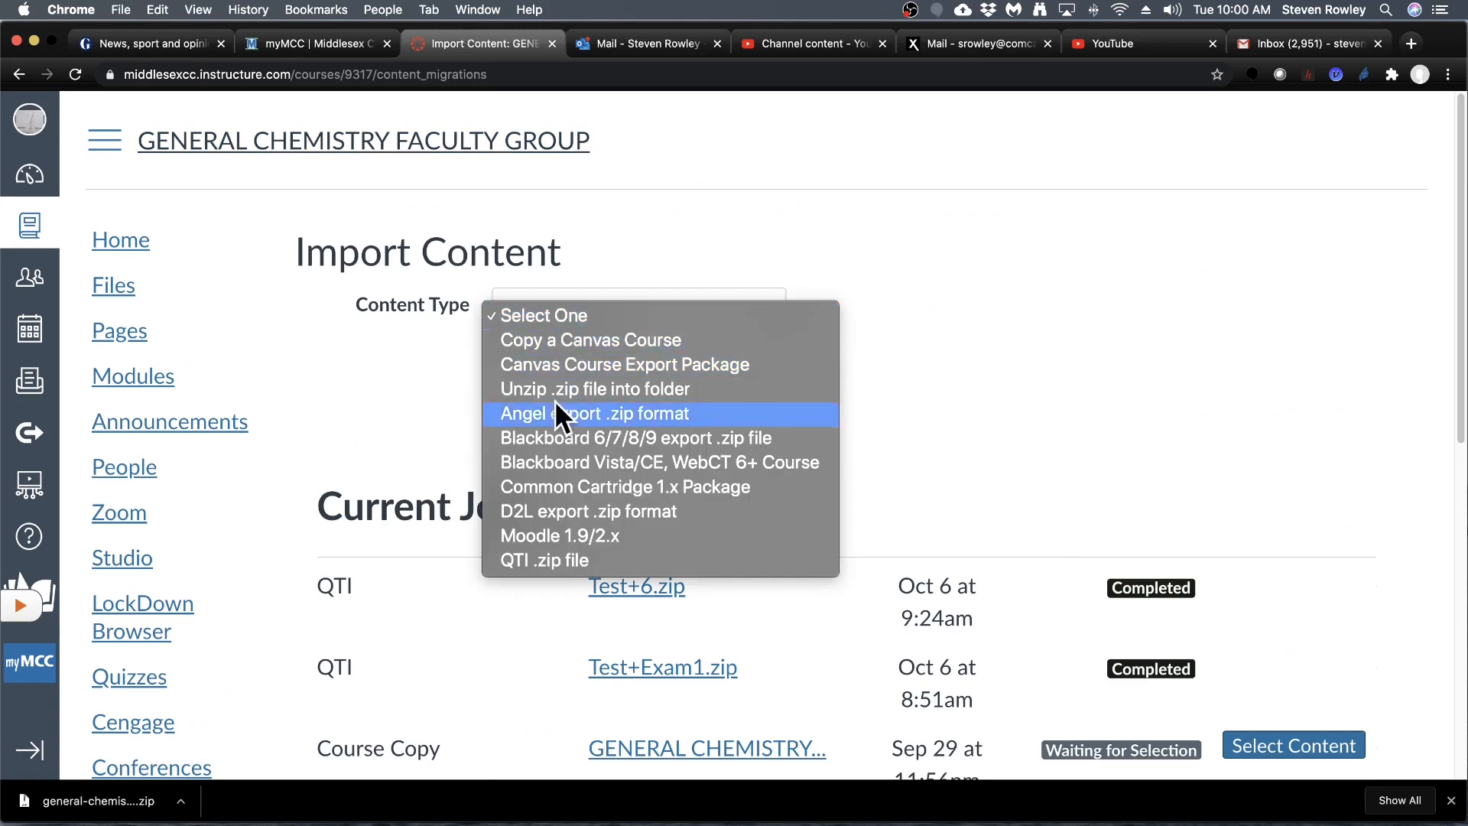
left_click(585, 557)
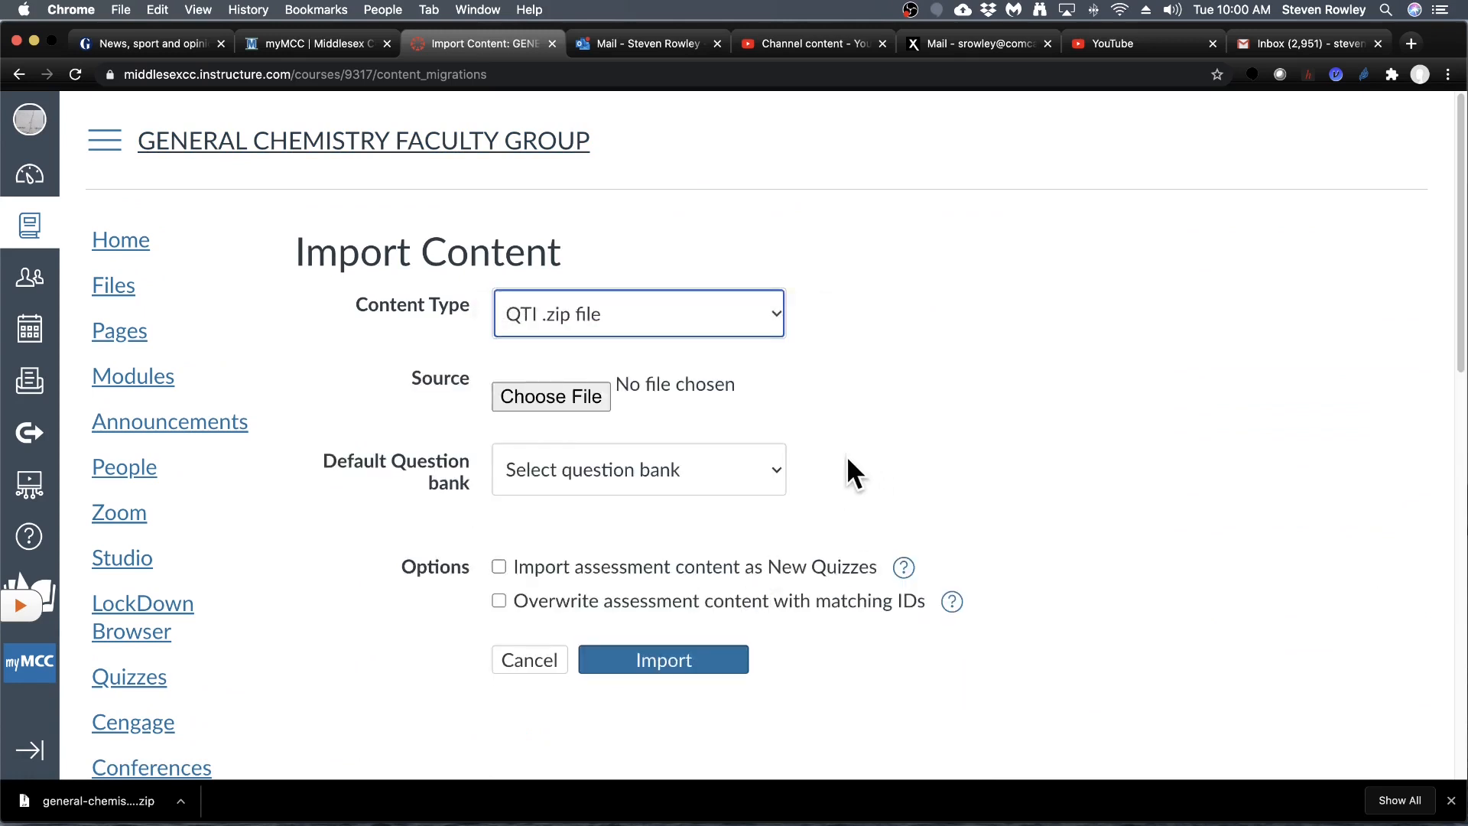
left_click(569, 393)
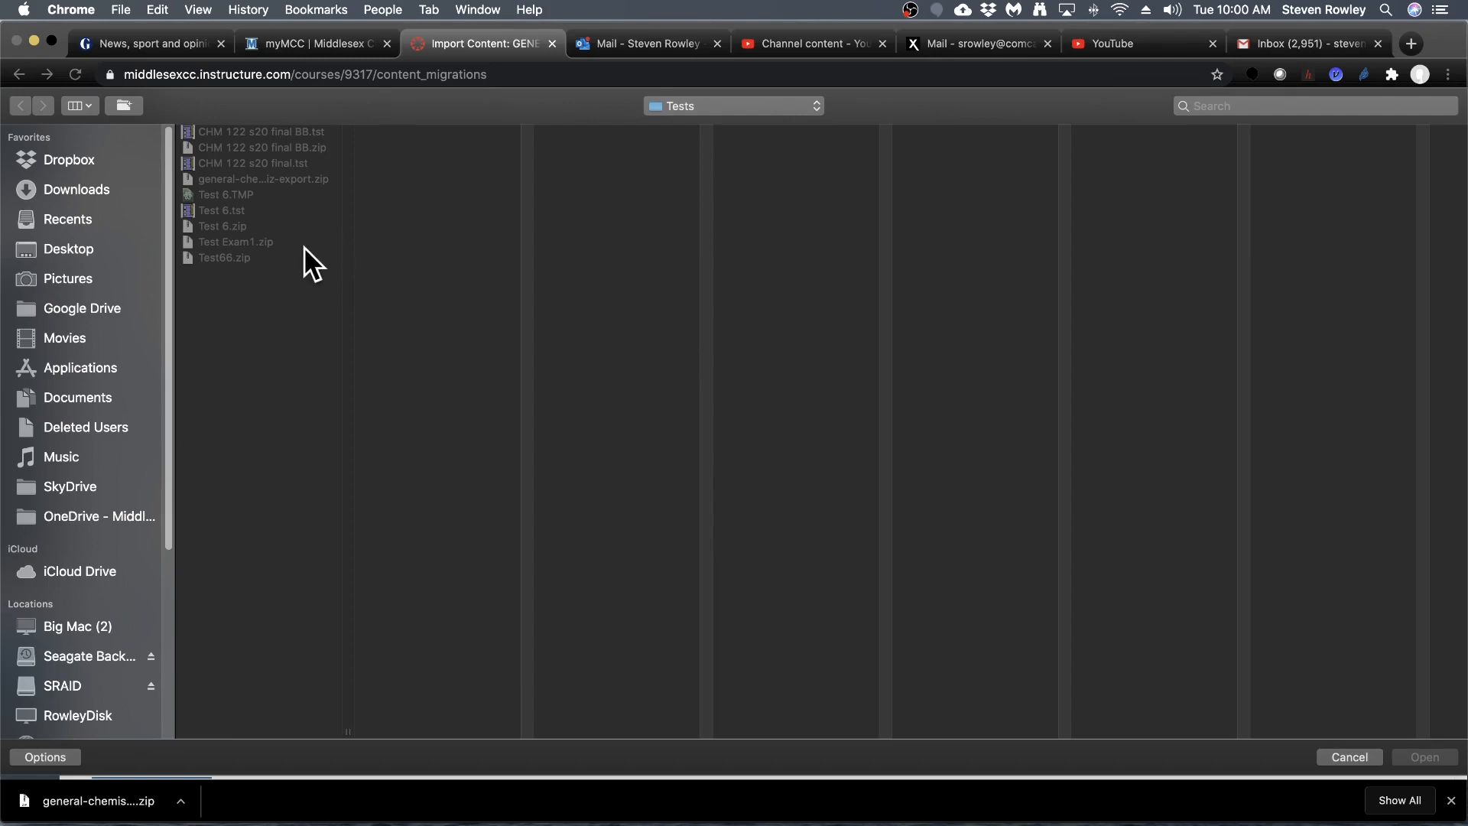
left_click(254, 258)
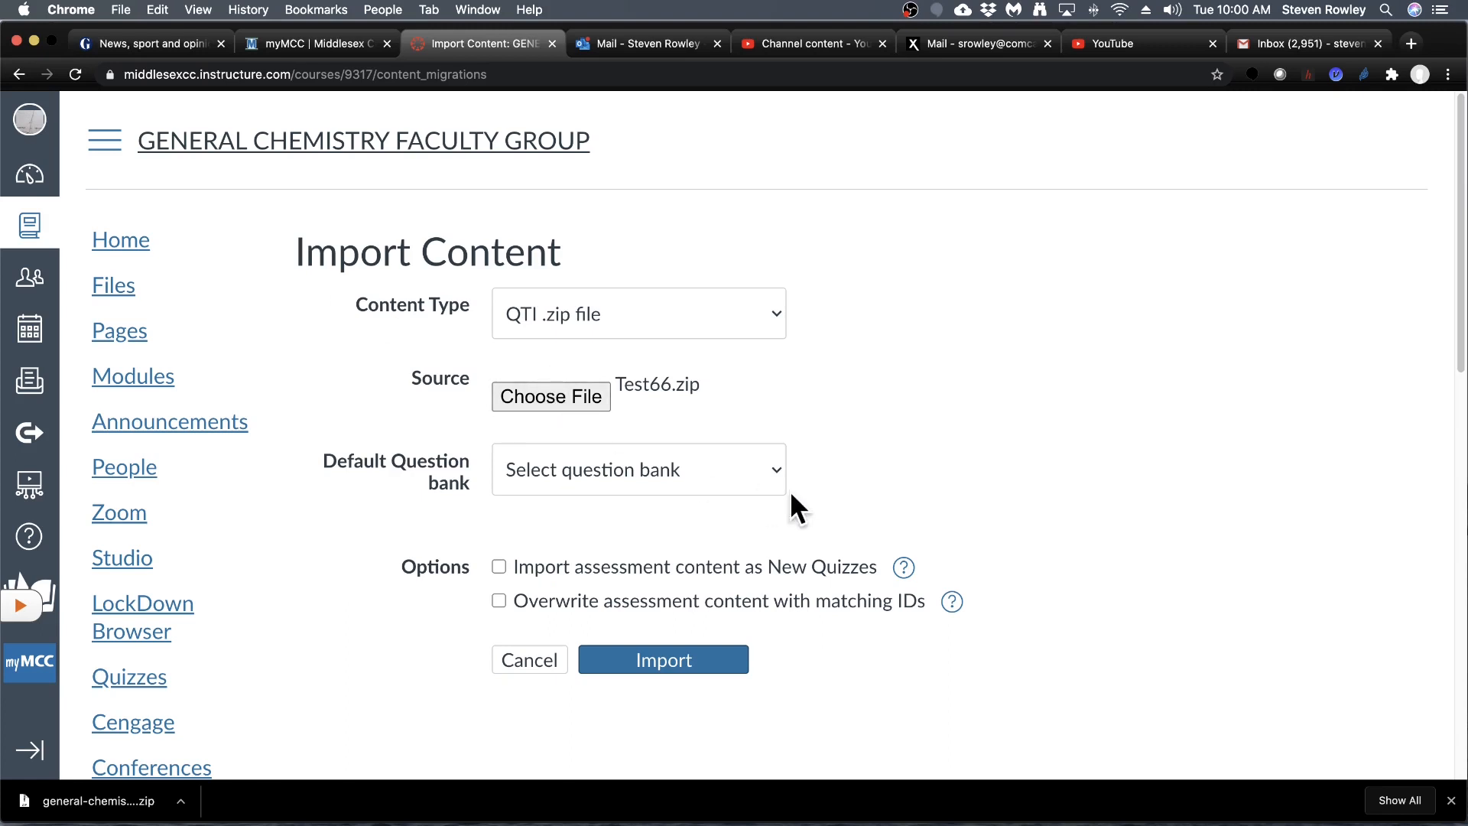
- Set the import's default question bank to a newly created bank named Test66
left_click(690, 473)
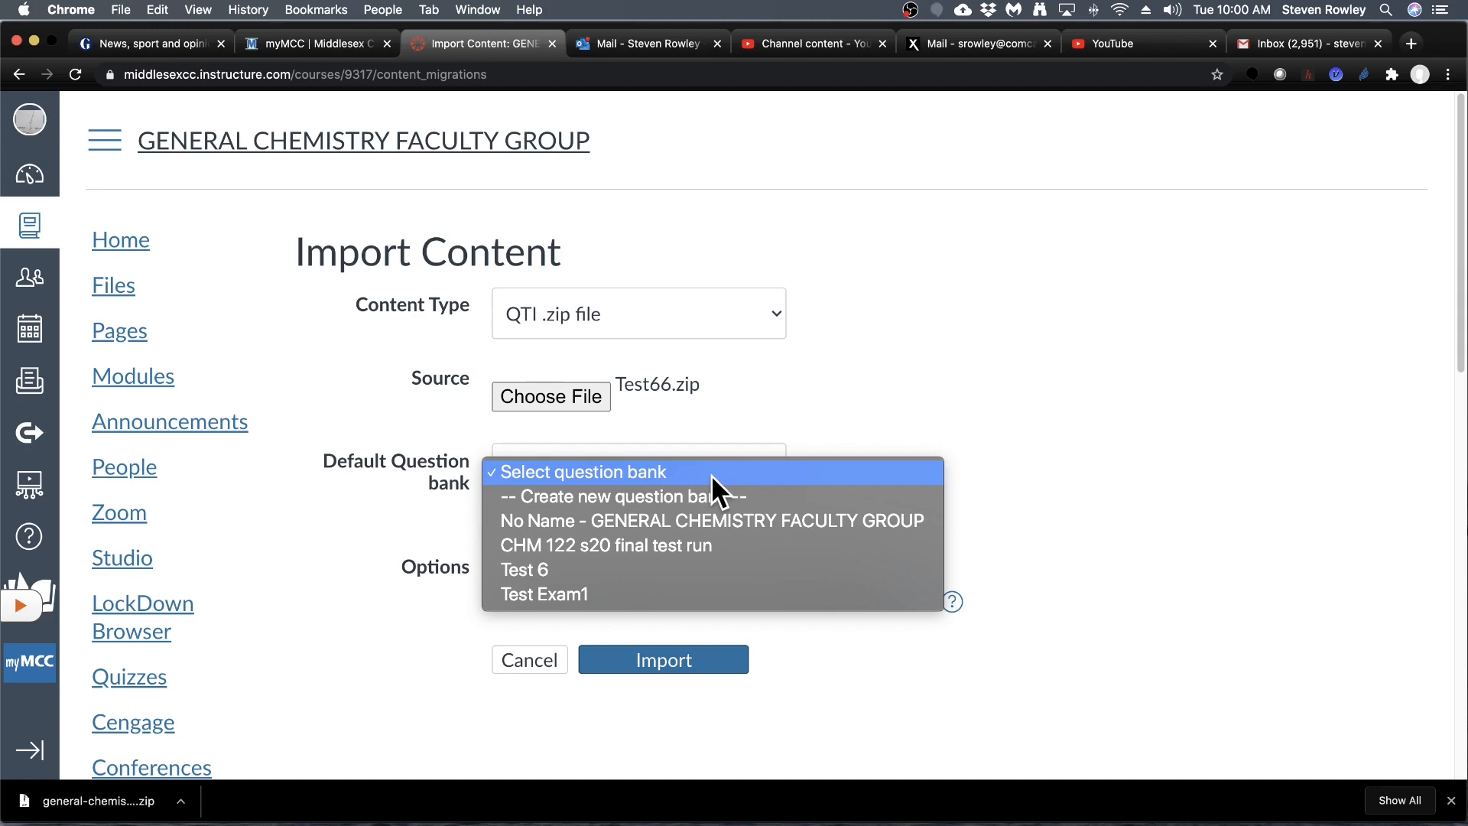
left_click(698, 492)
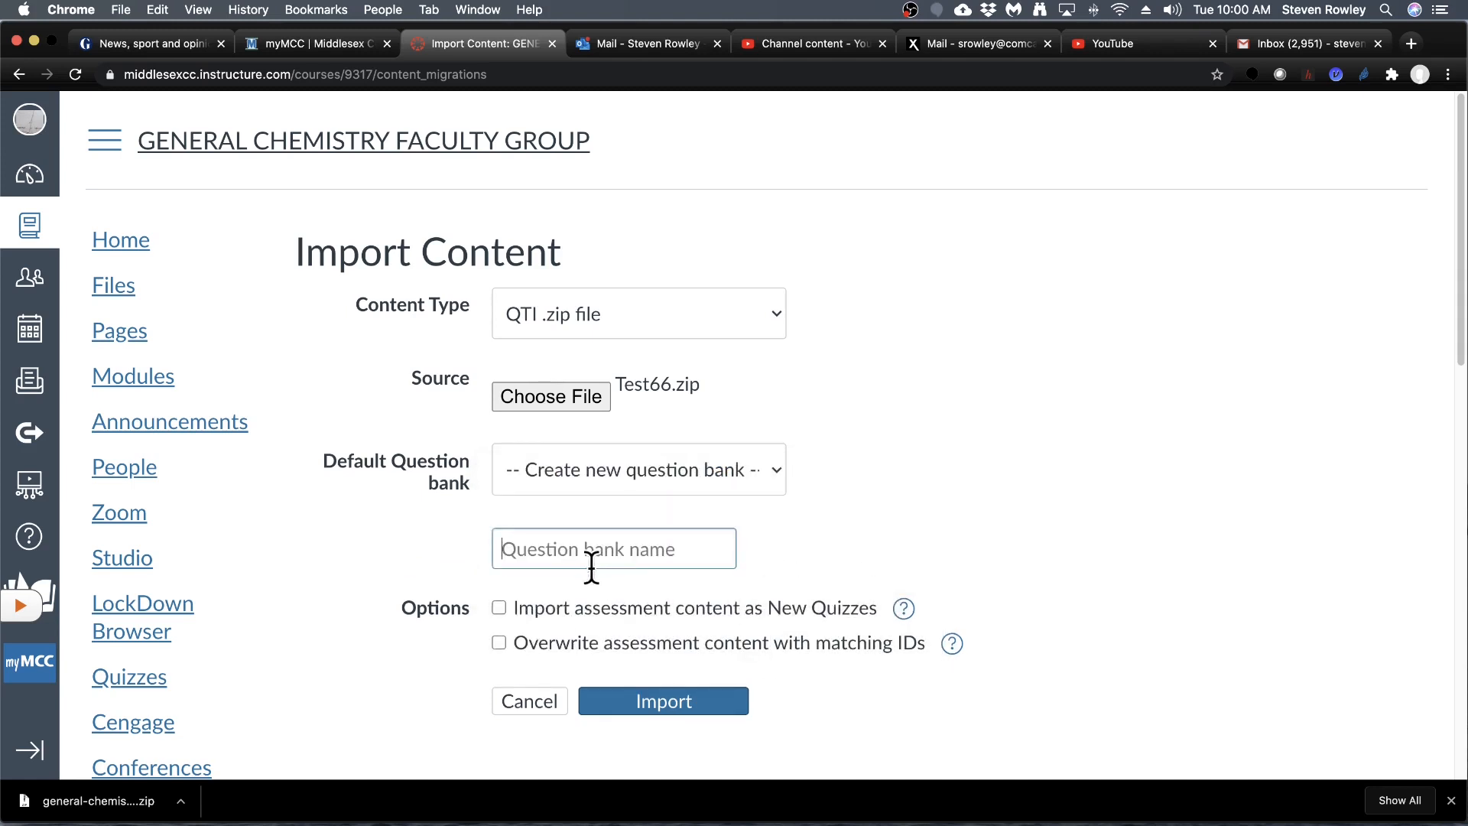
left_click(555, 548)
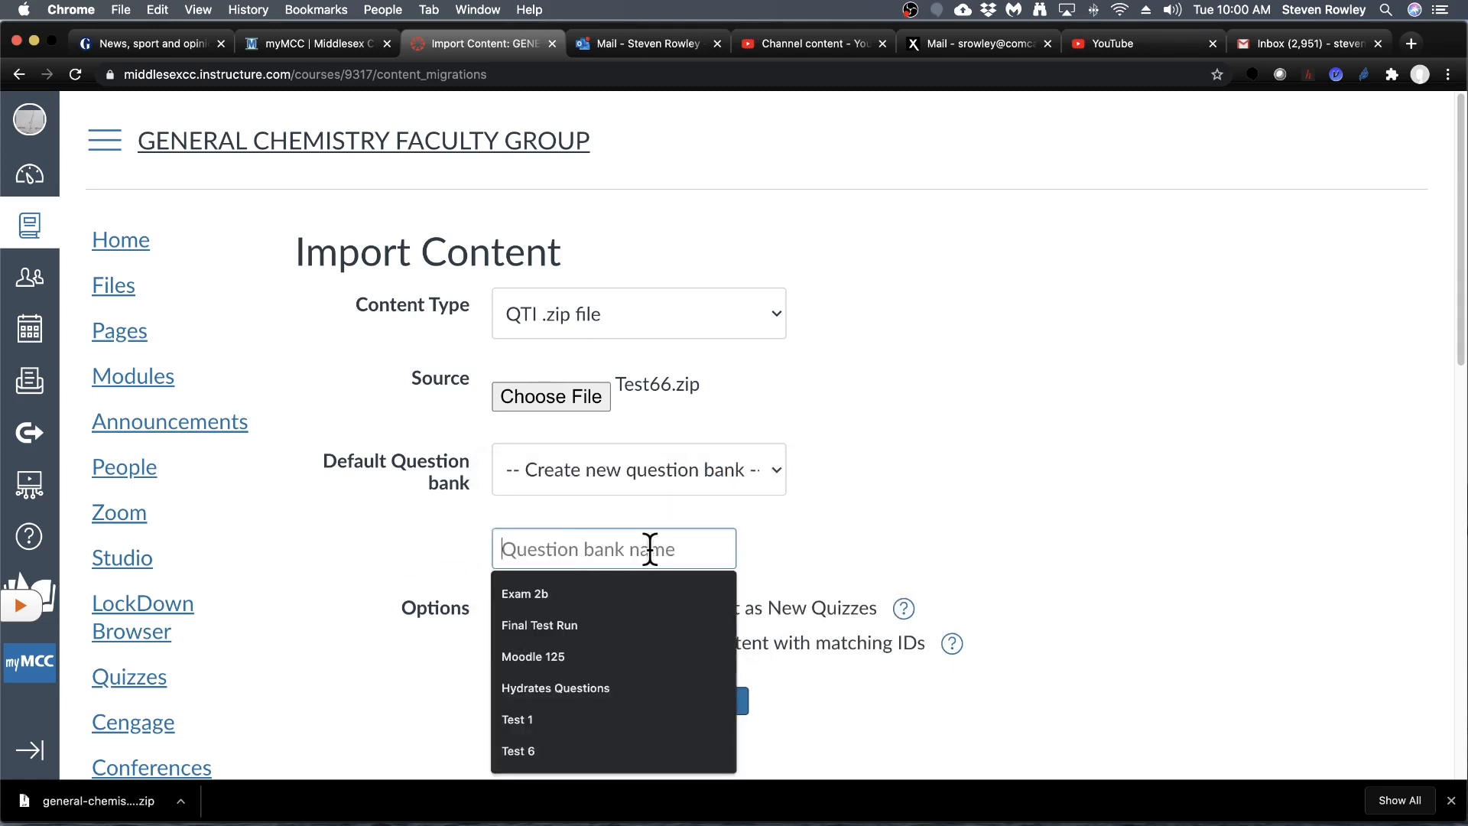
type("Test66")
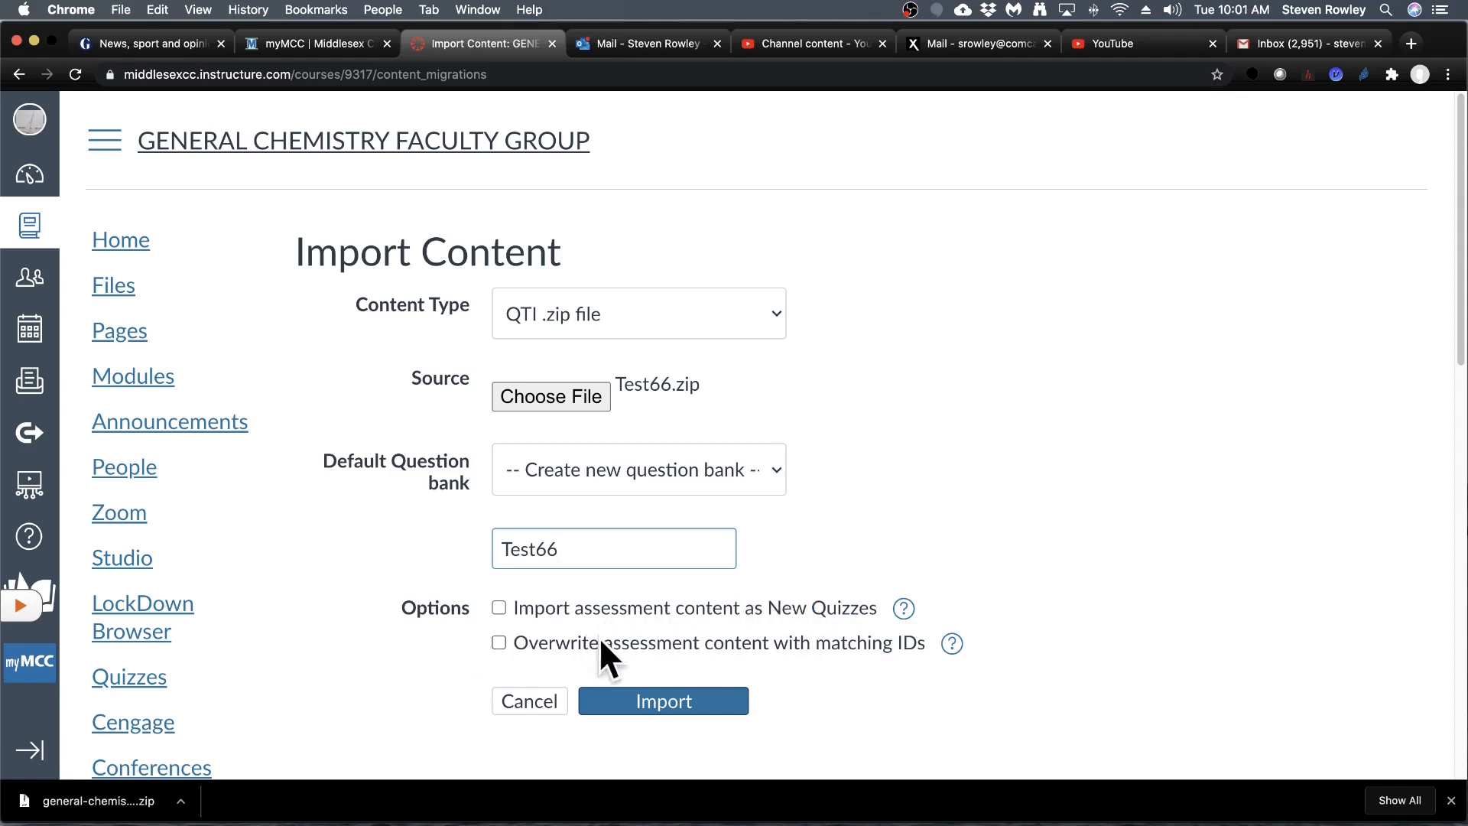
- Try the option to import assessment content as New Quizzes, turn it off again and reselect creating a new question bank
left_click(499, 607)
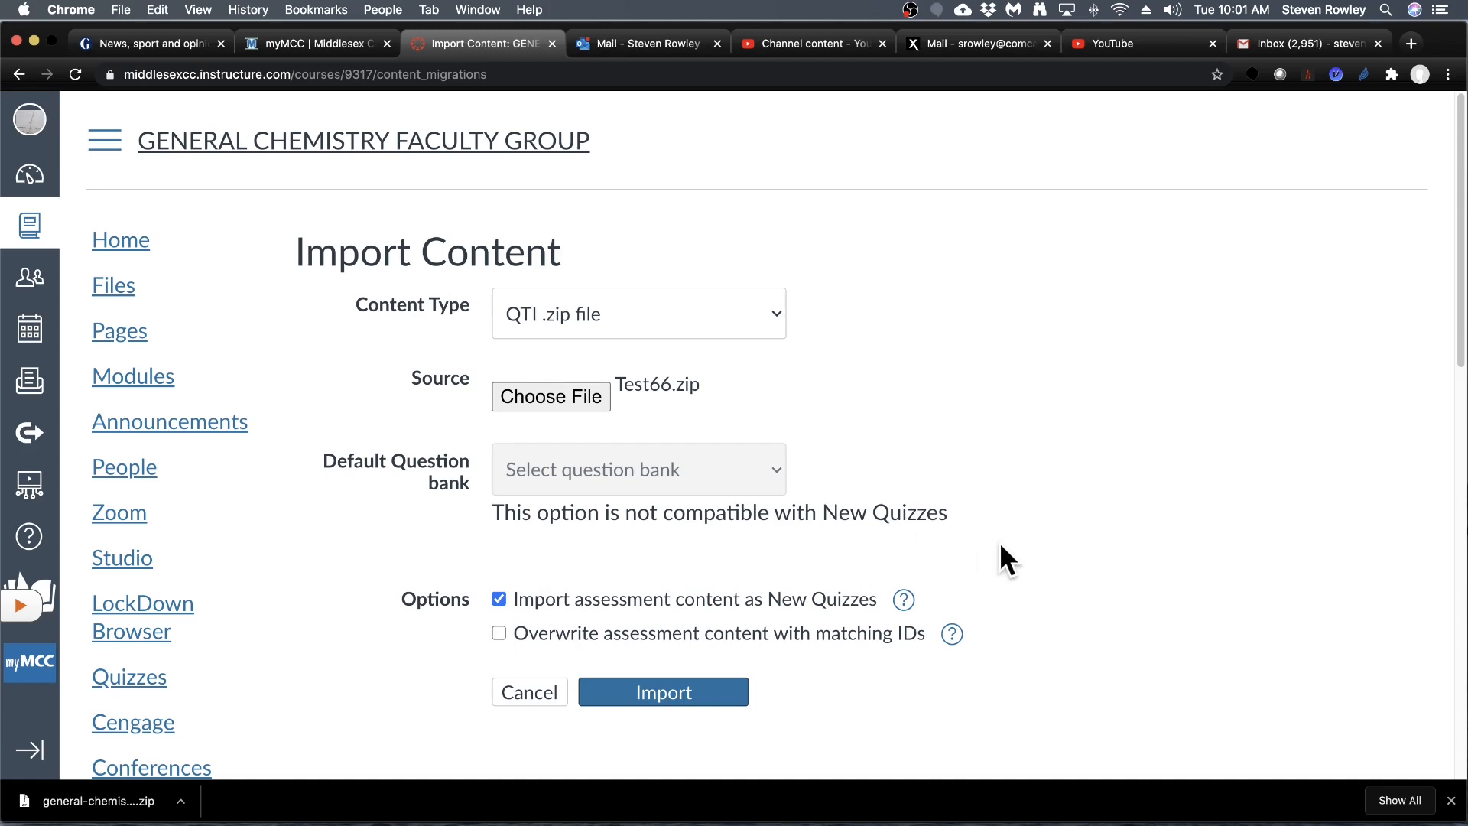
left_click(499, 600)
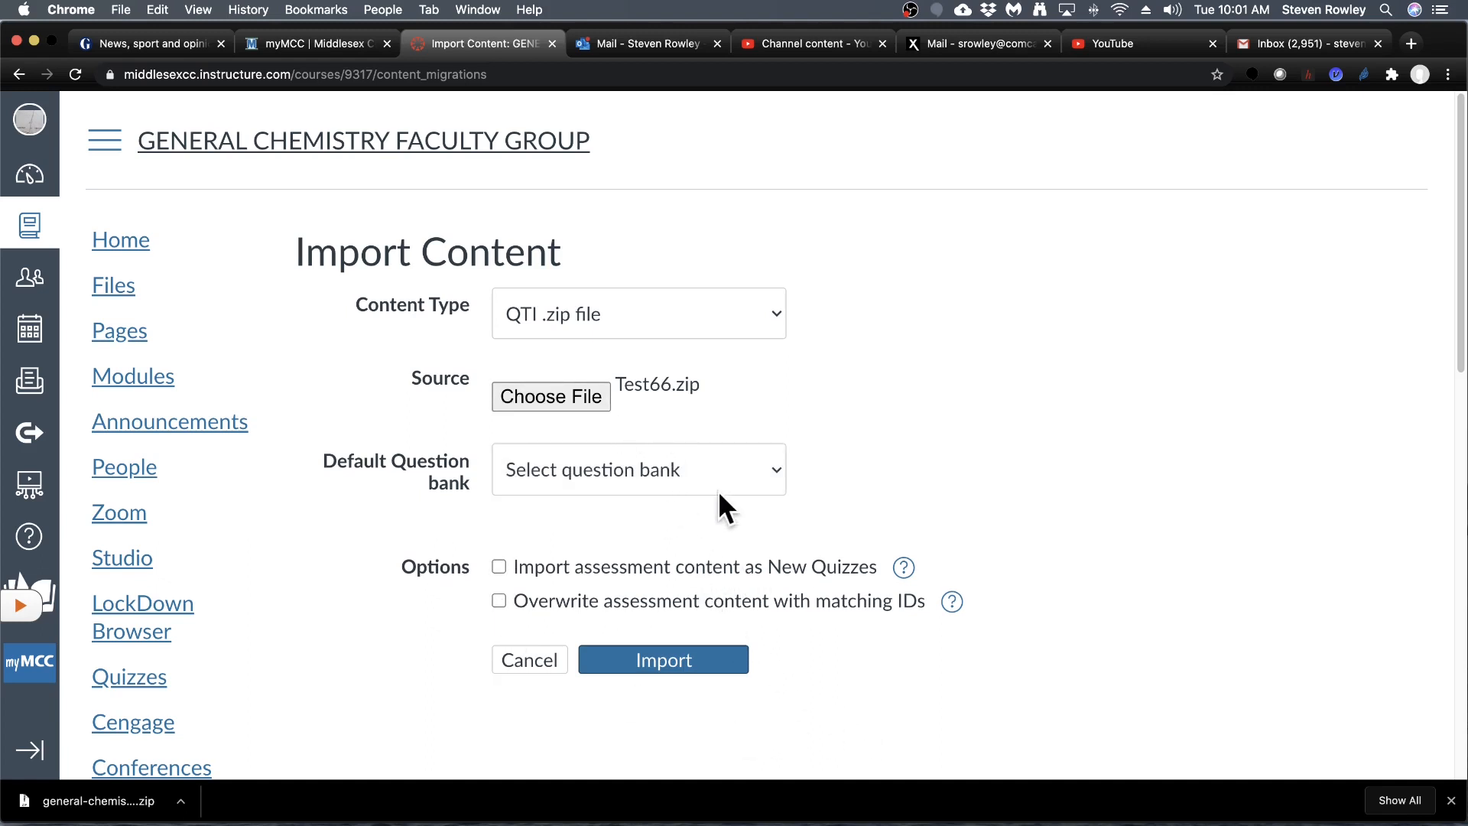
left_click(731, 464)
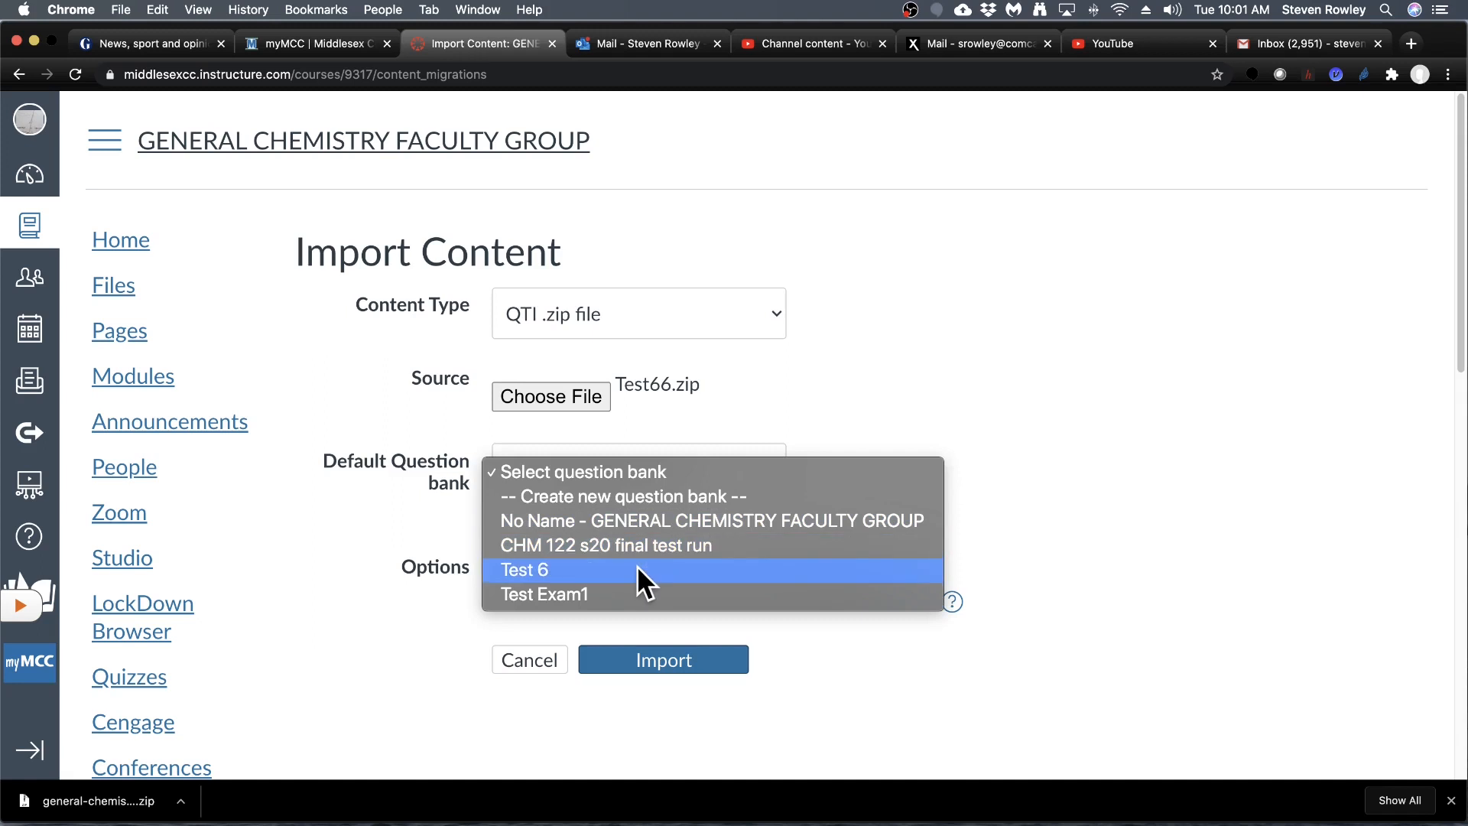
left_click(666, 500)
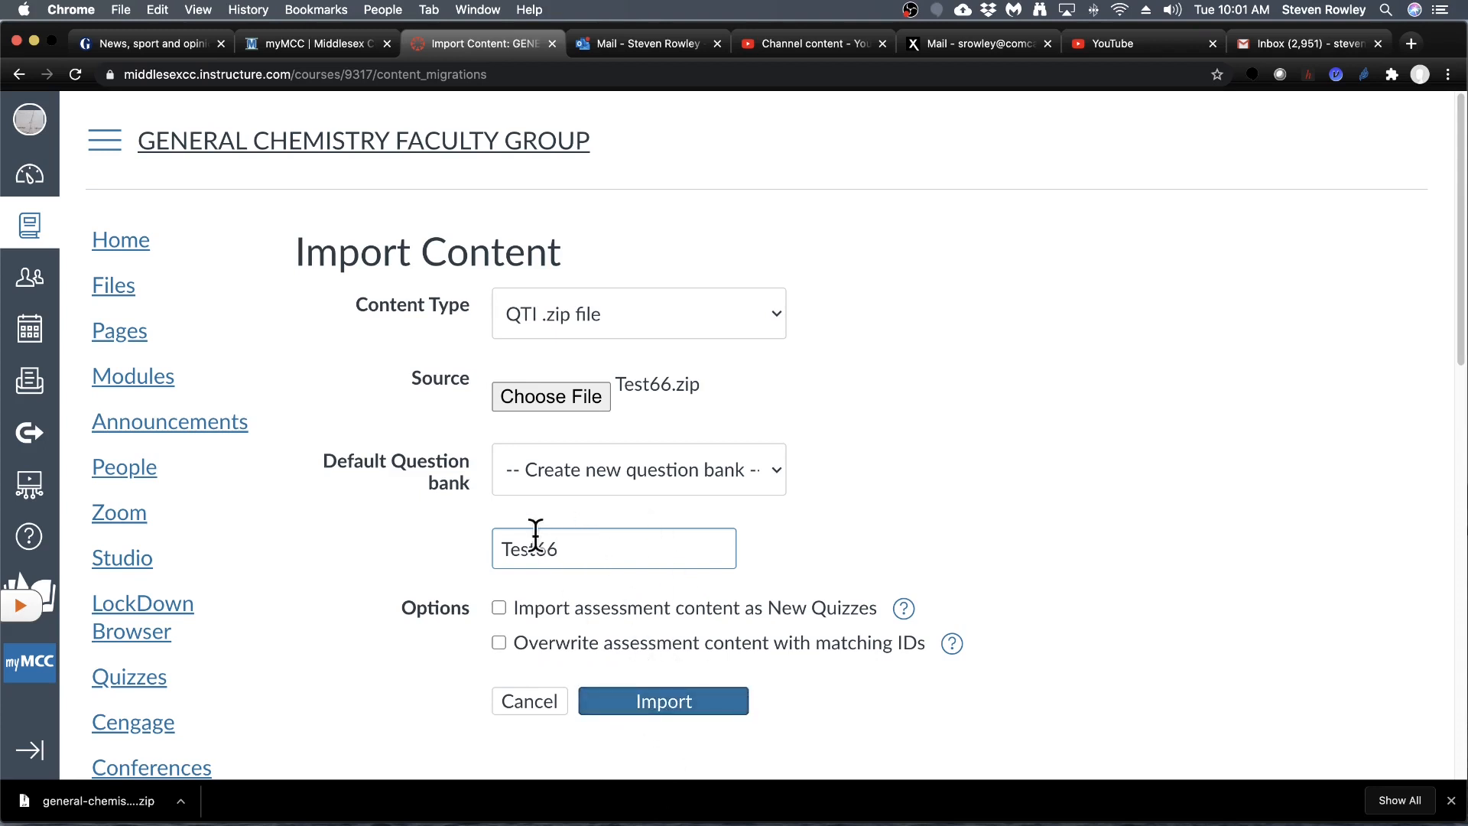
- Start the QTI import of Test66.zip and check its status in the current jobs
left_click(697, 707)
scroll(1113, 594, "down", 3)
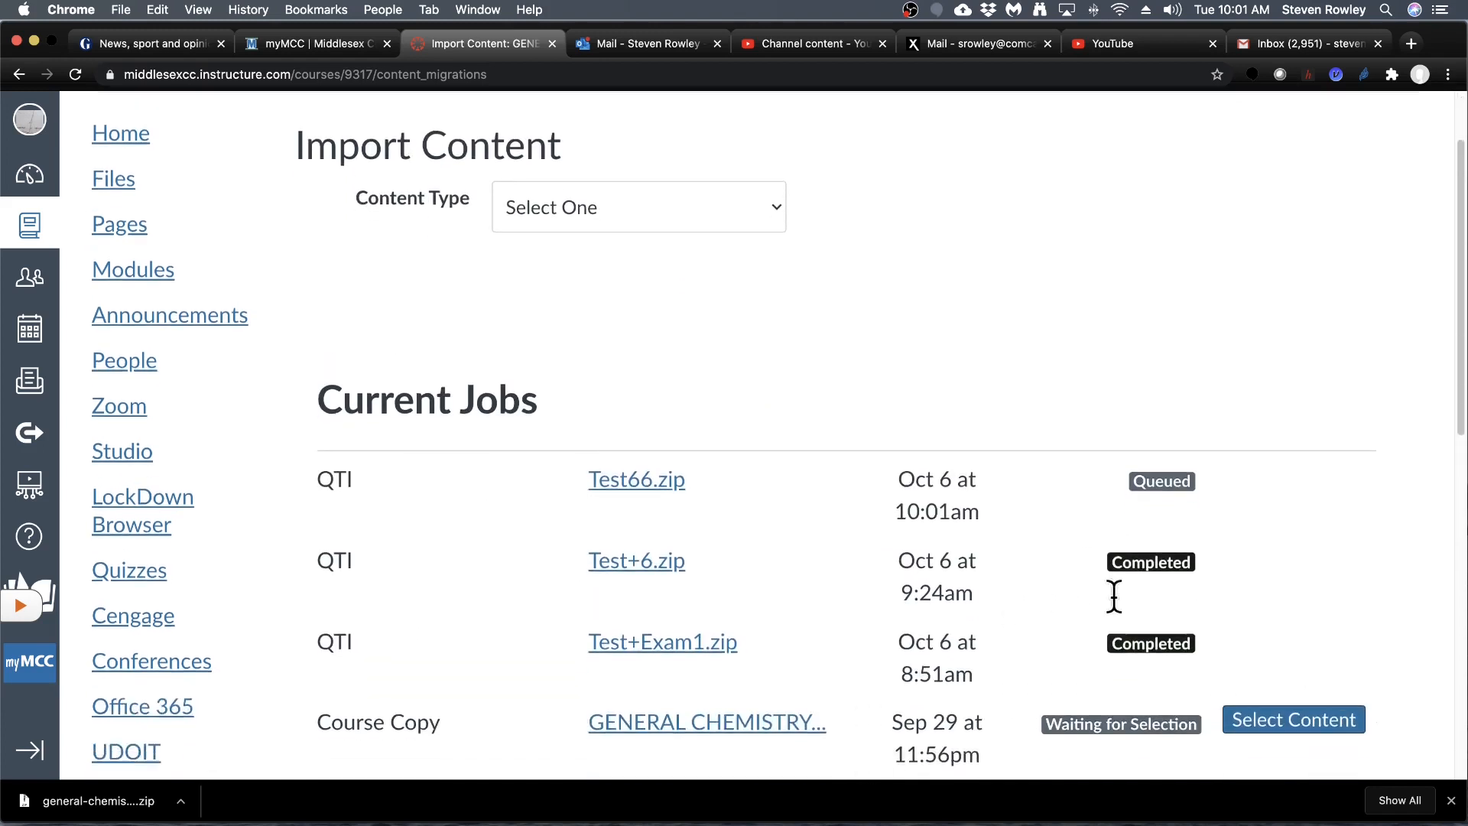
scroll(1113, 594, "down", 3)
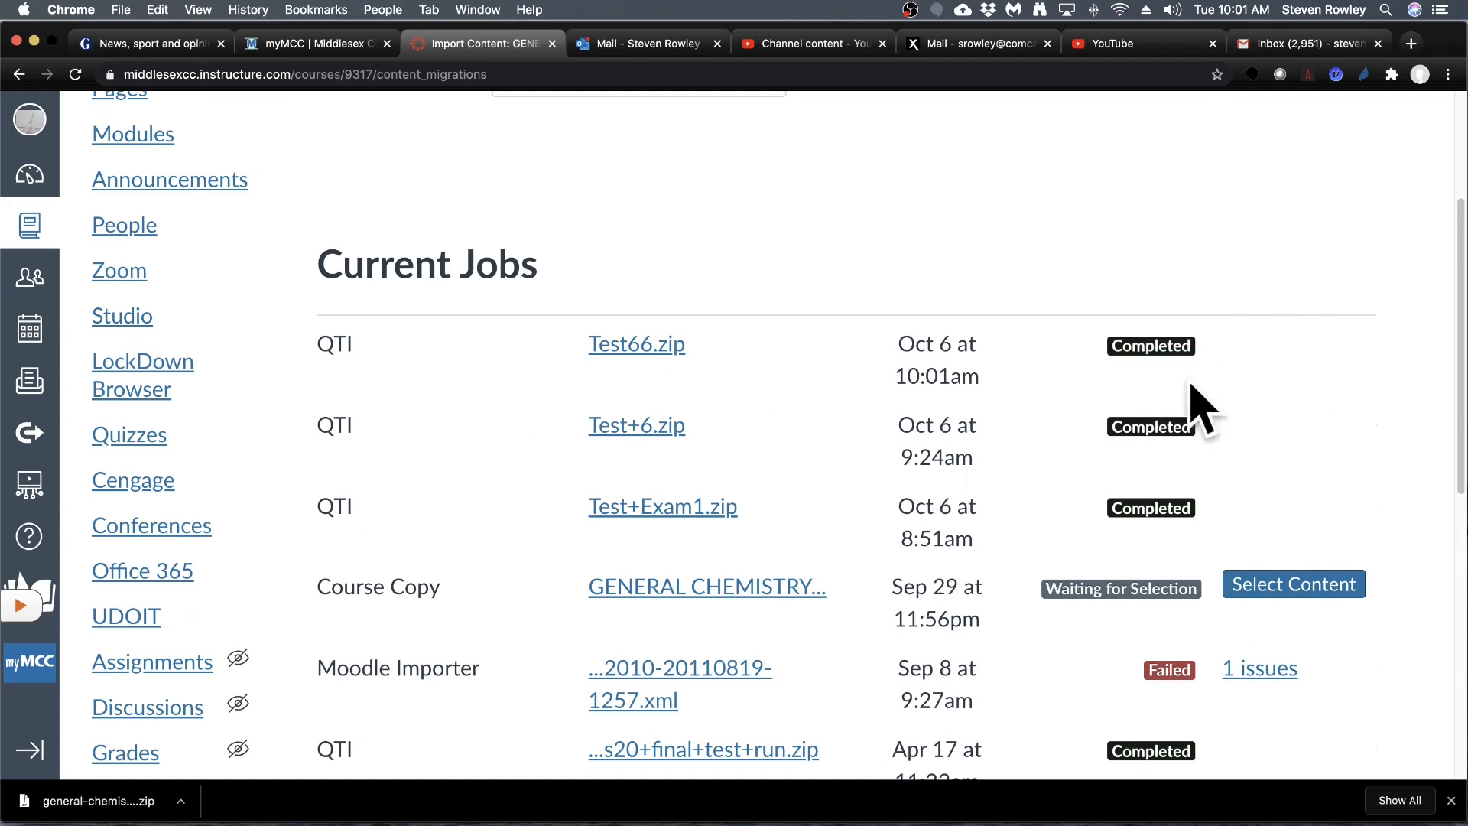
- Open the course's Quizzes page and look through the assignment quizzes for the imported test
scroll(107, 475, "up", 1)
left_click(141, 468)
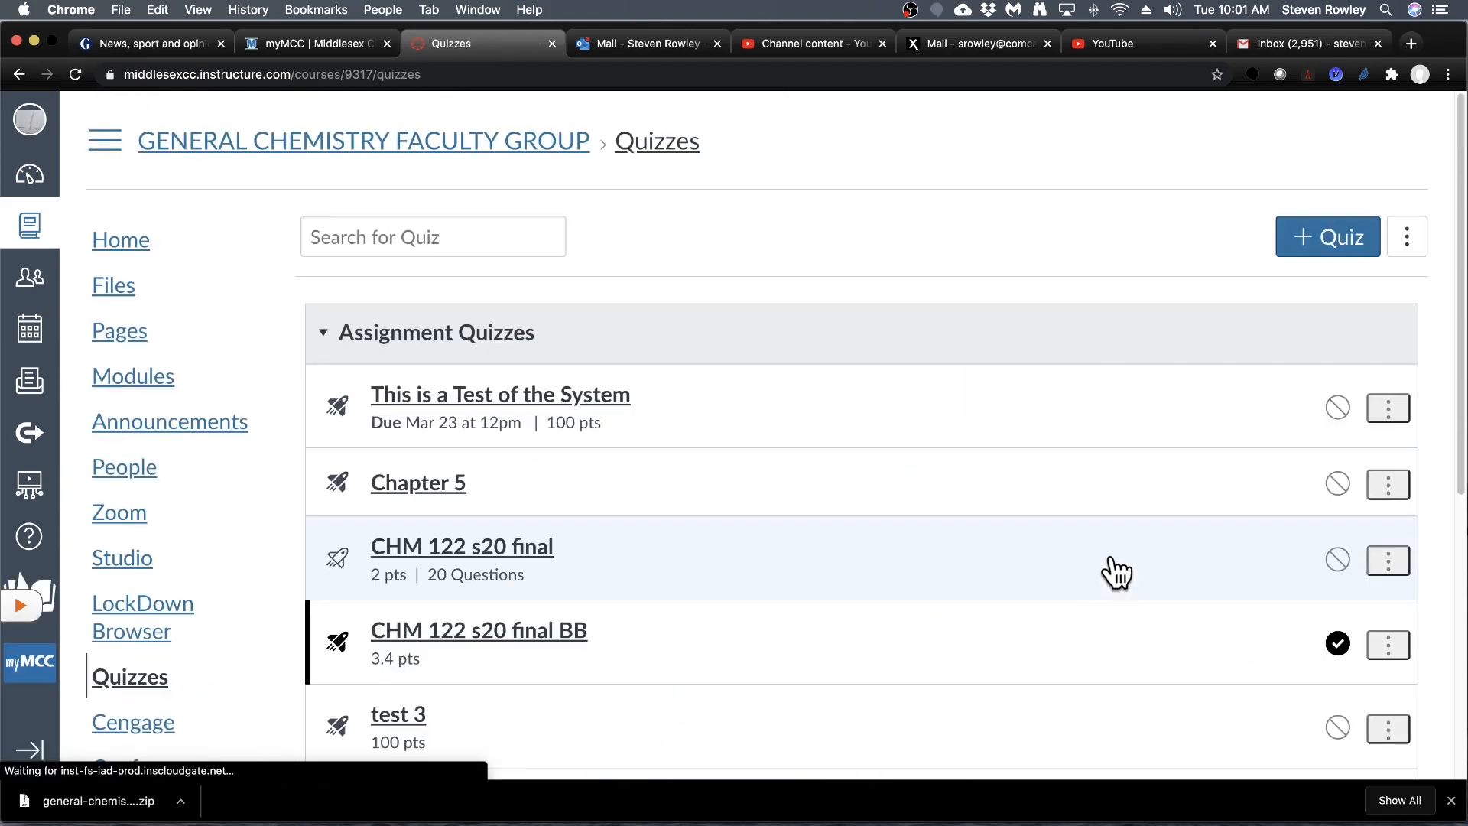
scroll(1115, 573, "down", 2)
scroll(1116, 574, "down", 5)
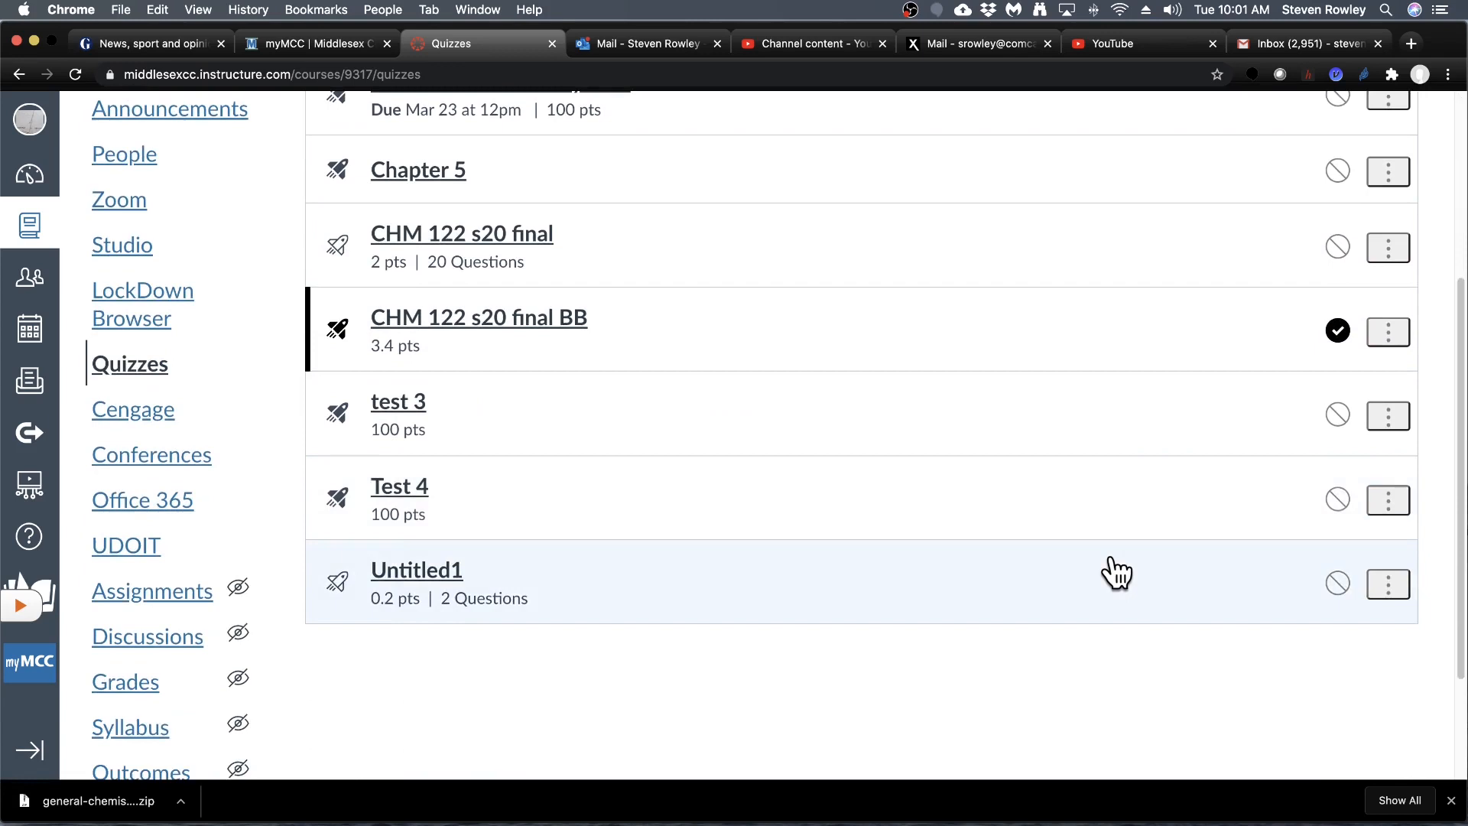
scroll(1118, 572, "up", 6)
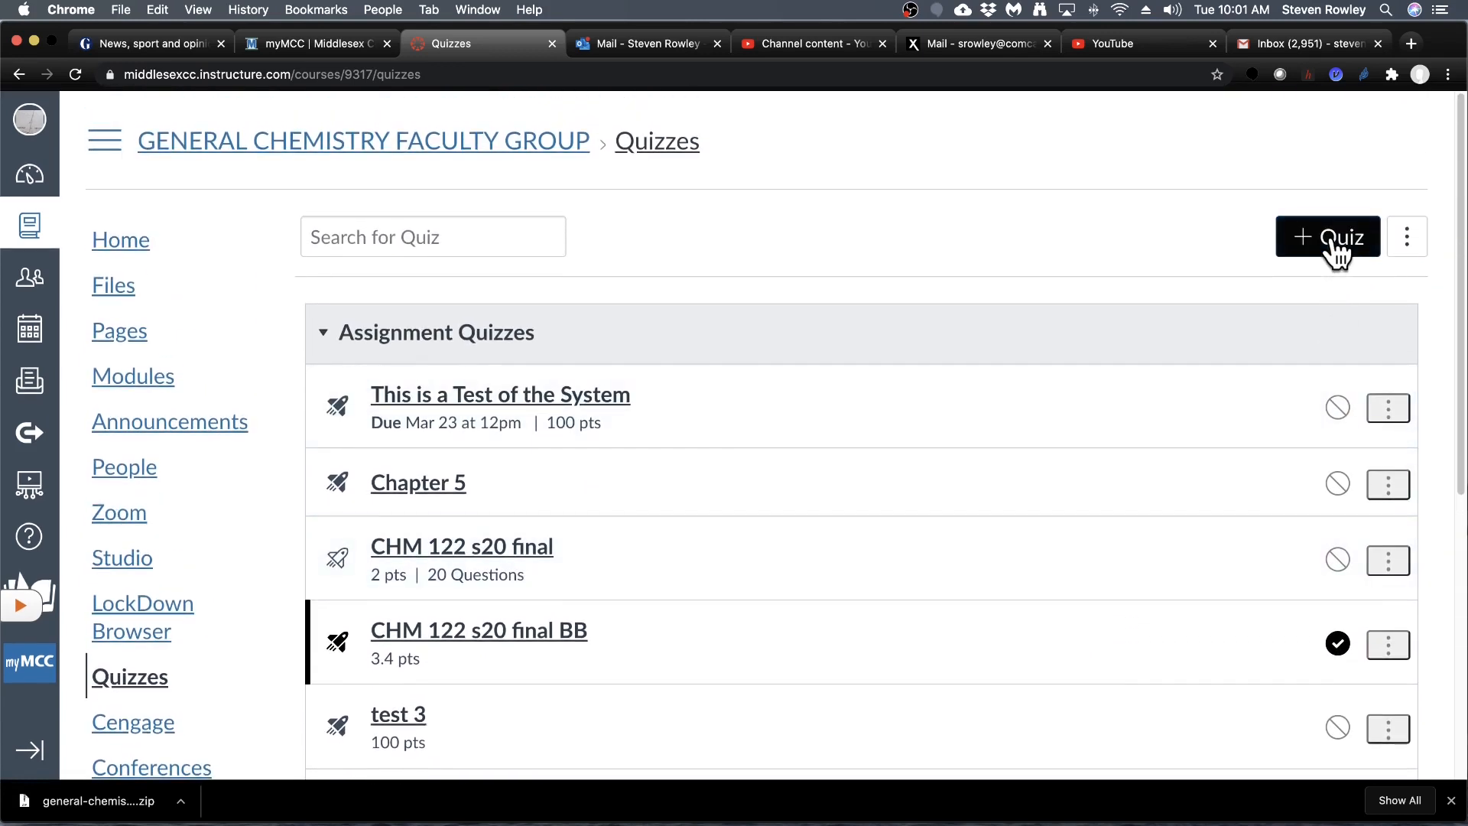
- Open the Test66 bank from the course question banks and look over its questions
left_click(1405, 245)
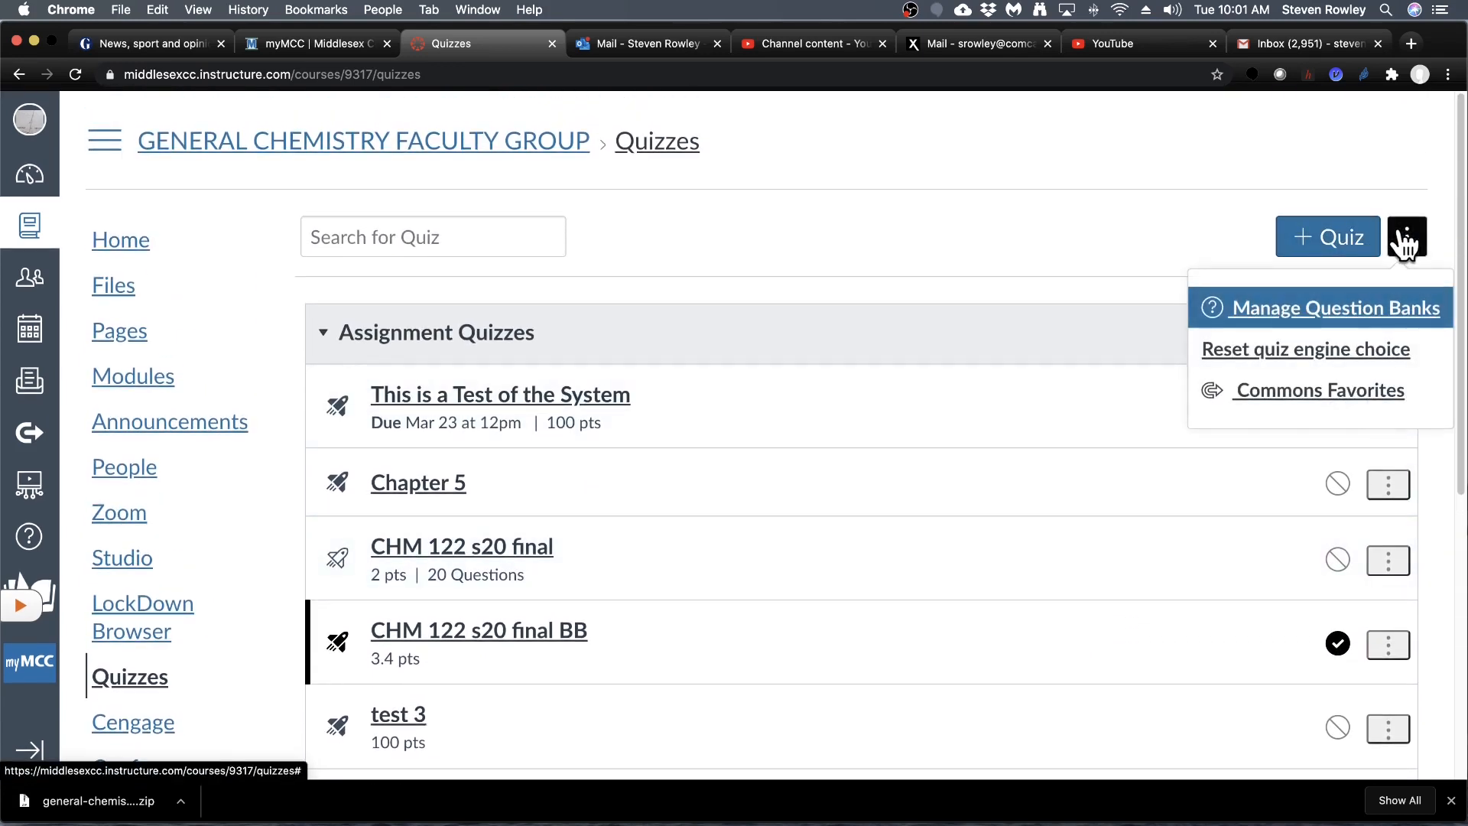
left_click(1330, 310)
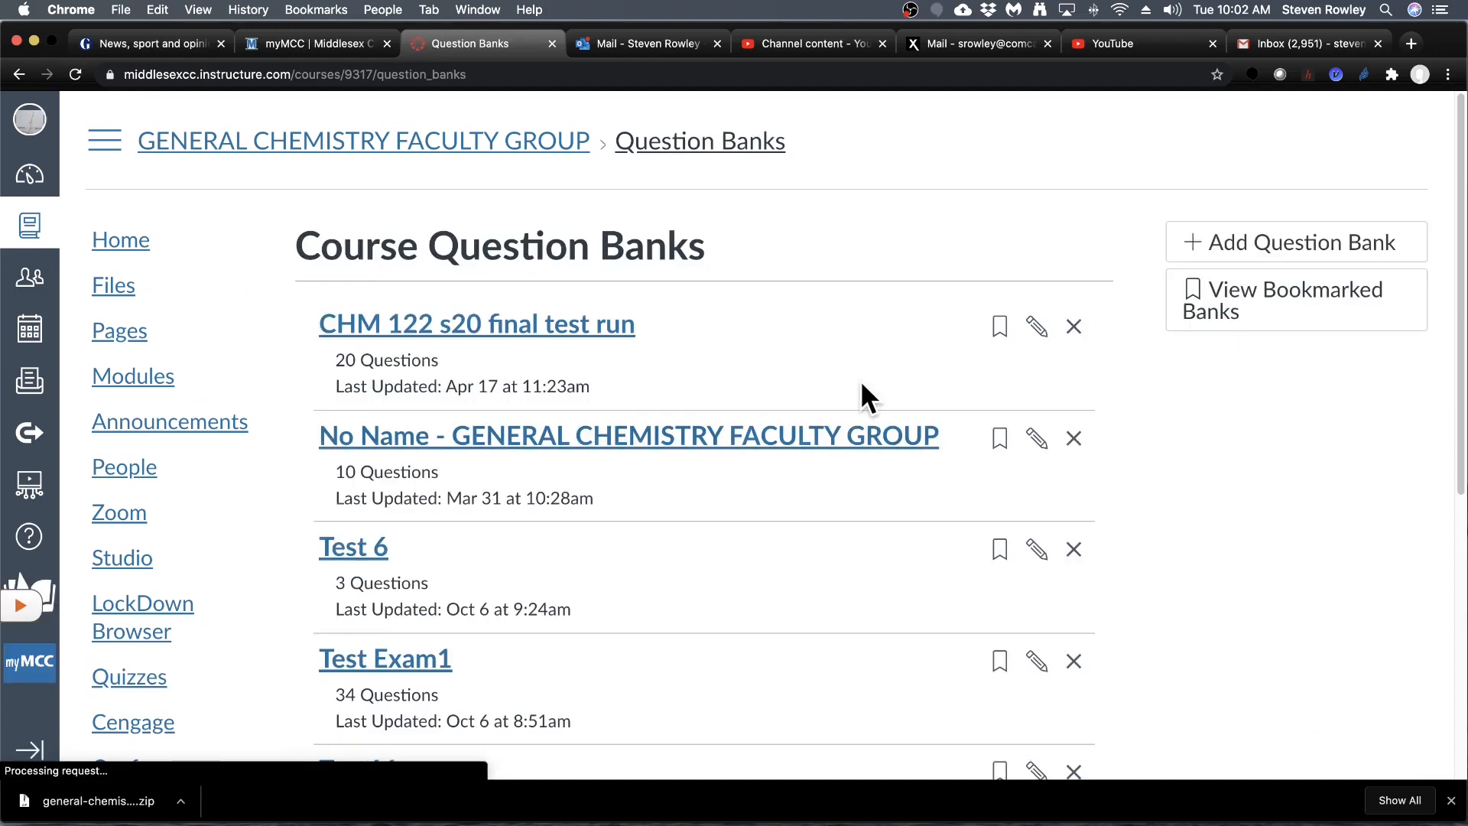
scroll(860, 383, "down", 4)
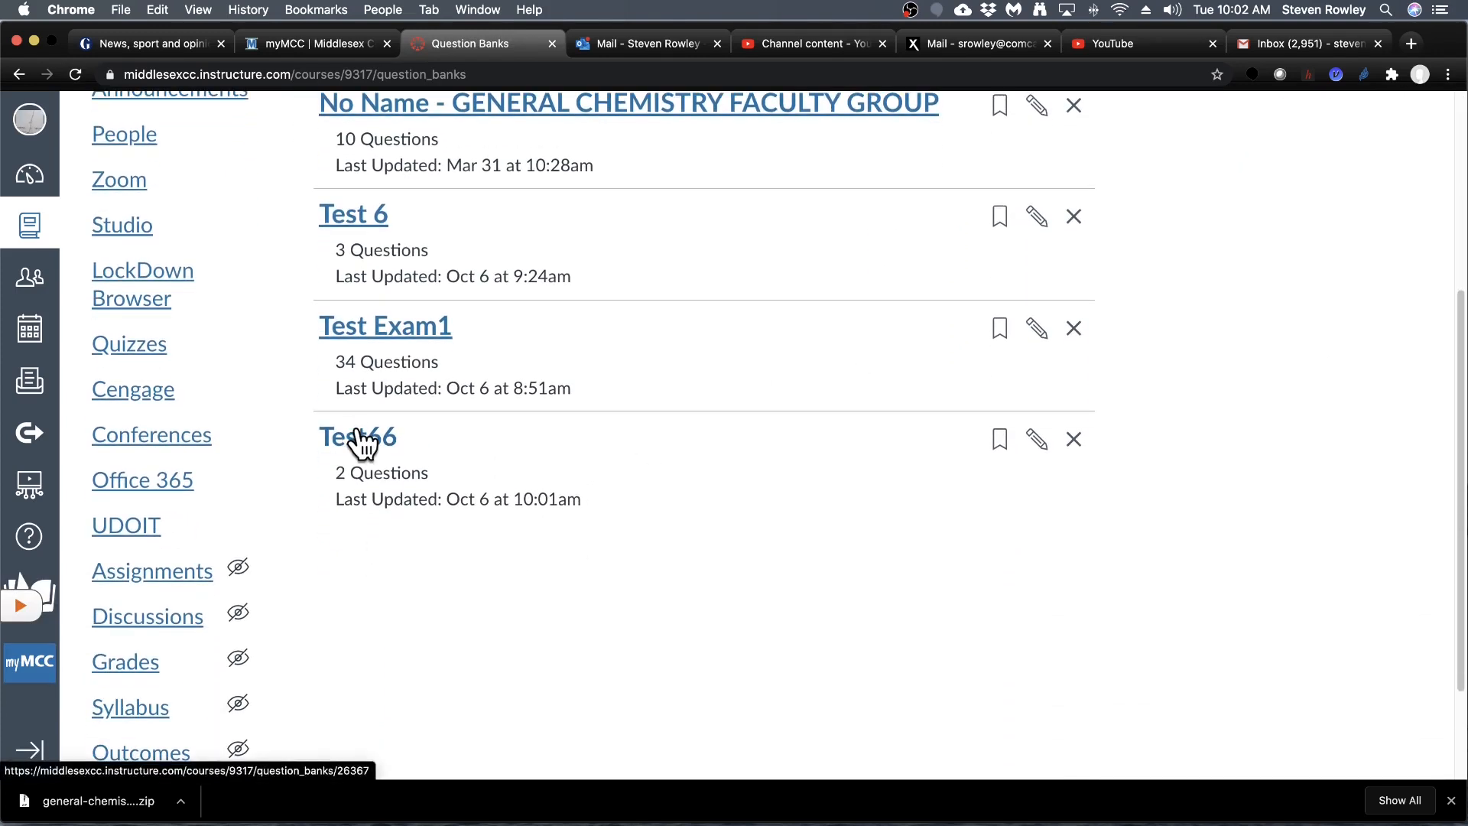
left_click(361, 439)
scroll(1085, 519, "down", 3)
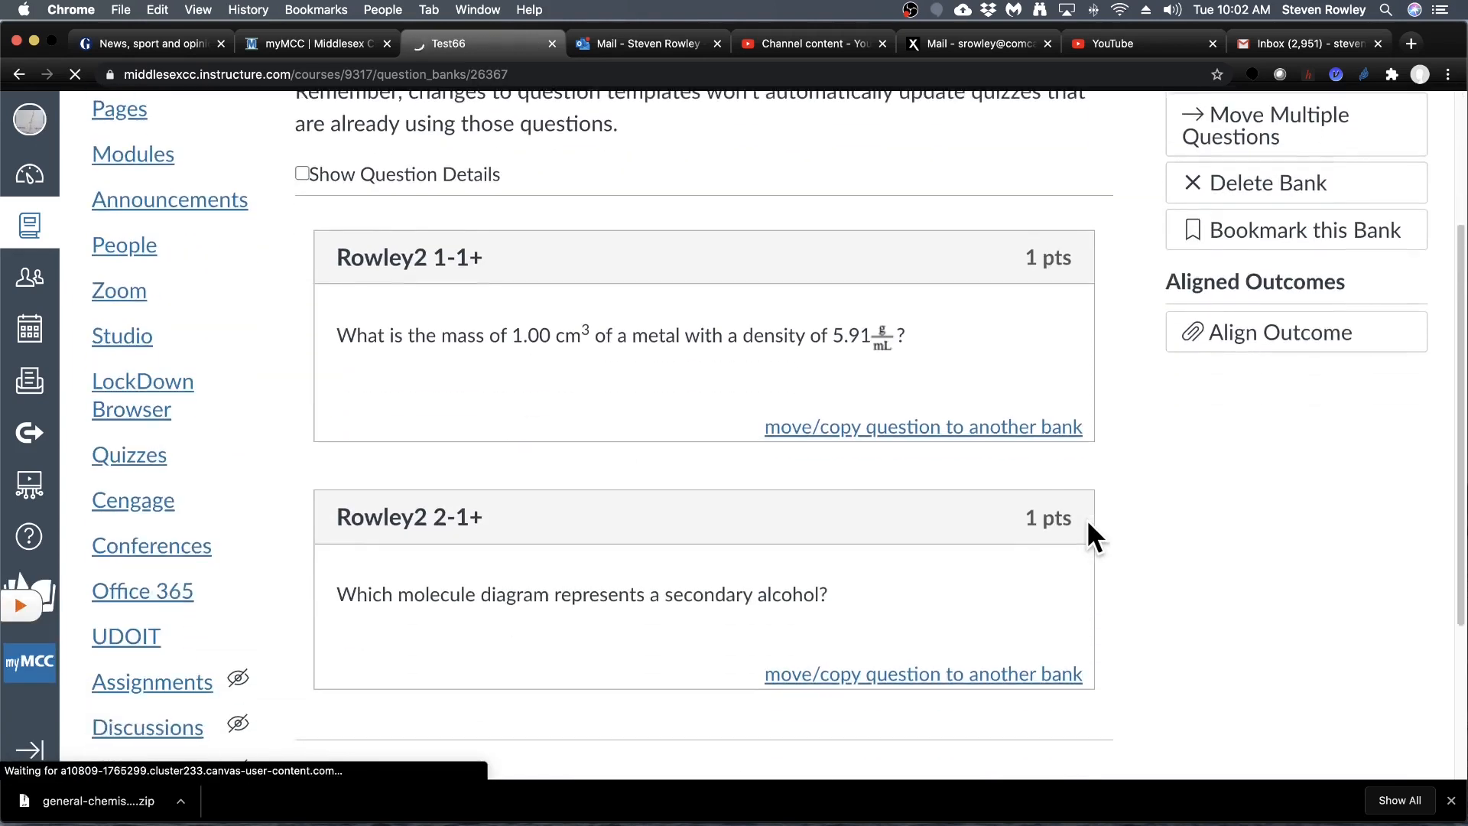
scroll(863, 490, "up", 3)
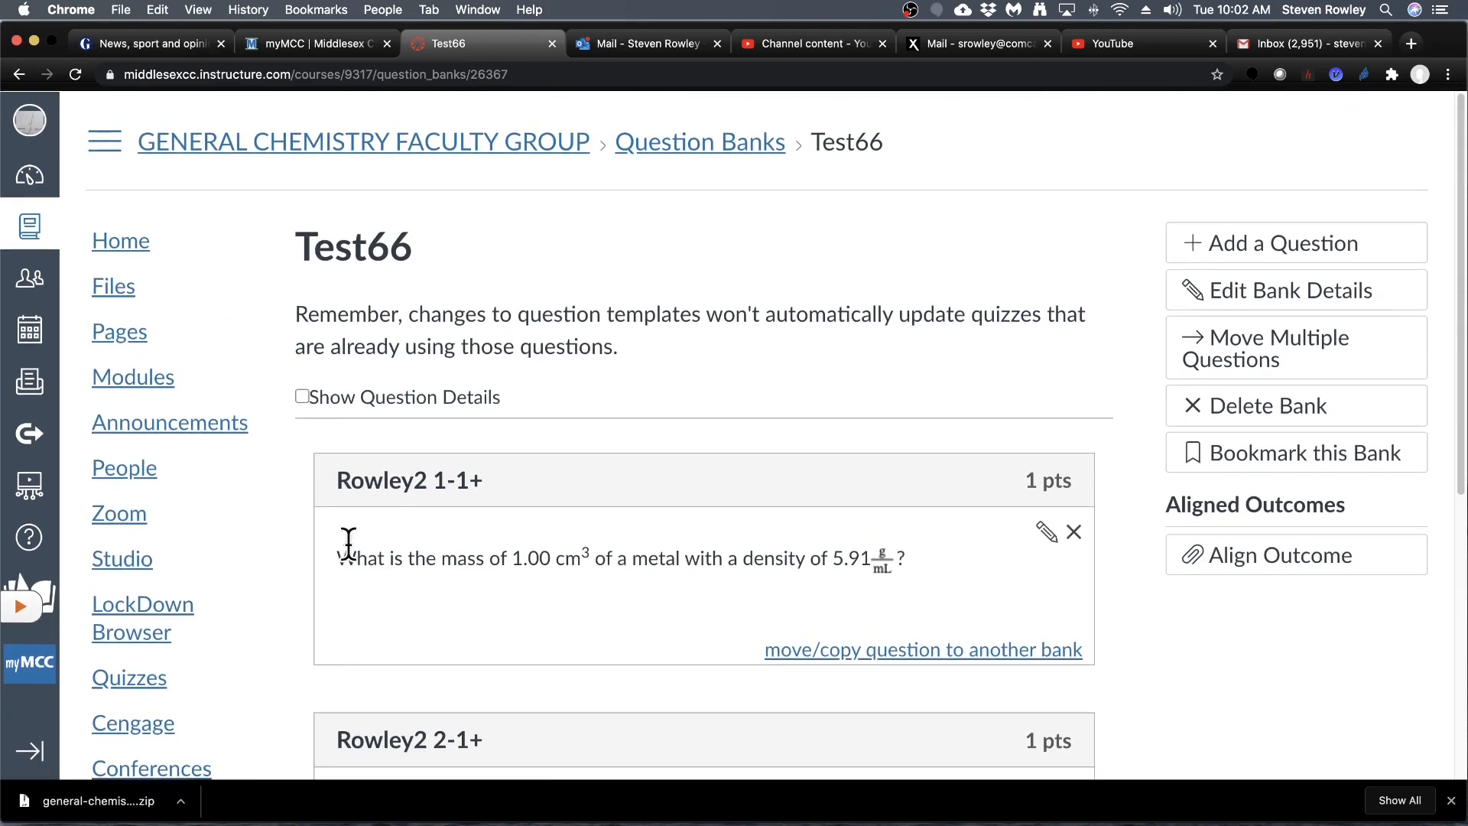
- Show the question details in the Test66 bank, review the answer choices of both questions, and hide the details again
left_click(303, 397)
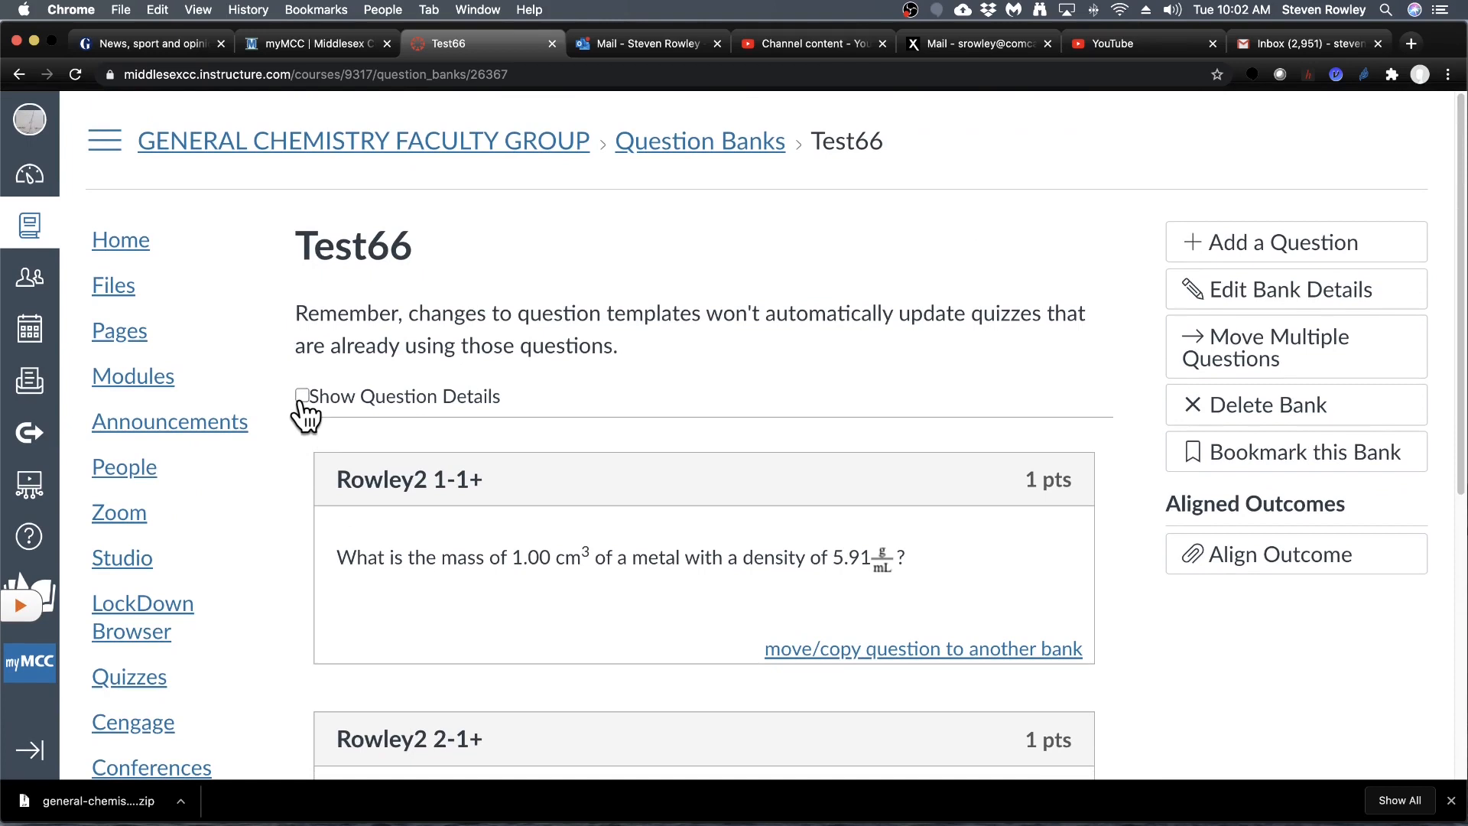
scroll(841, 569, "down", 3)
scroll(841, 570, "down", 15)
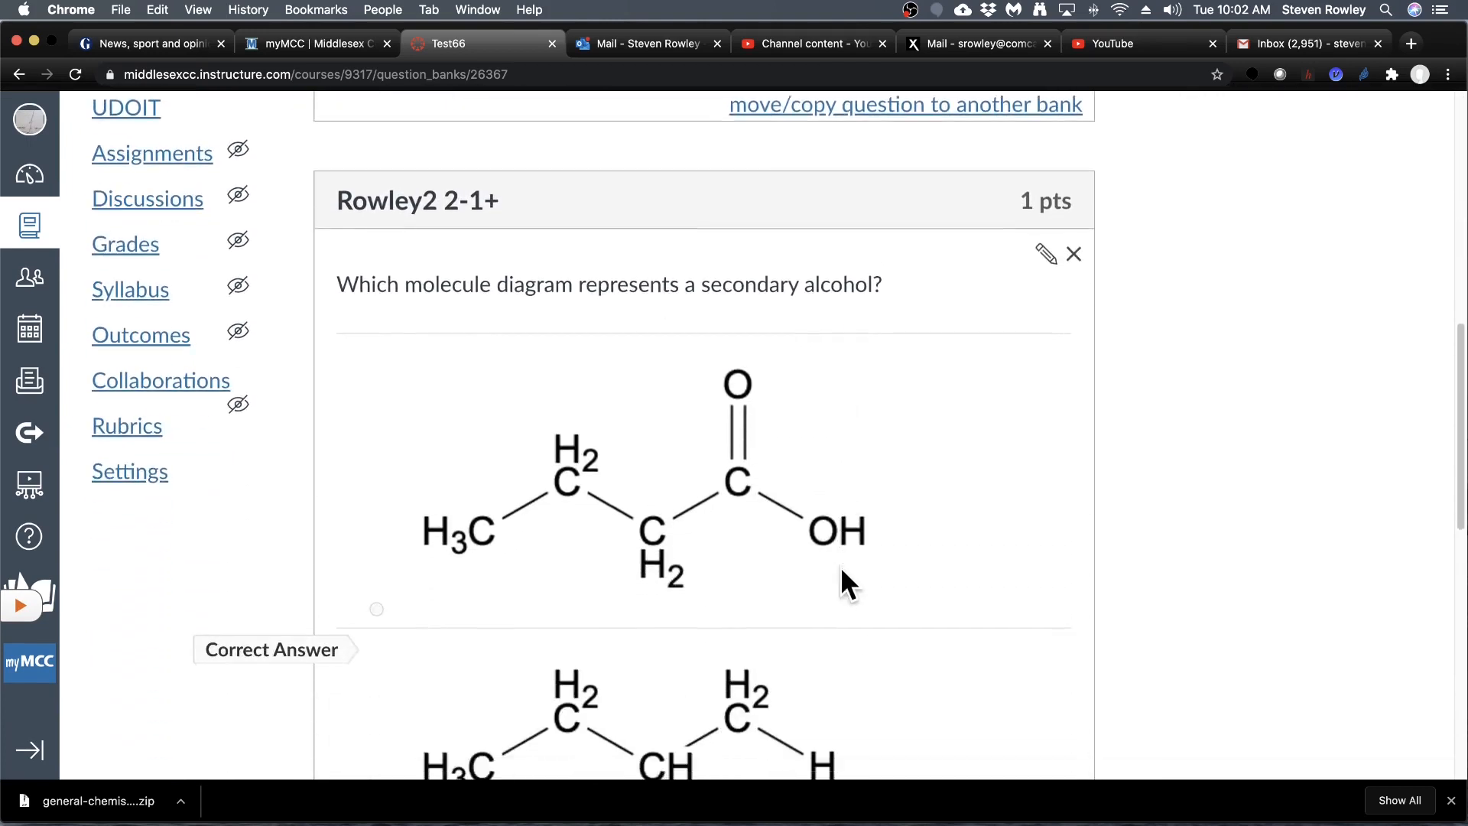
scroll(841, 569, "down", 4)
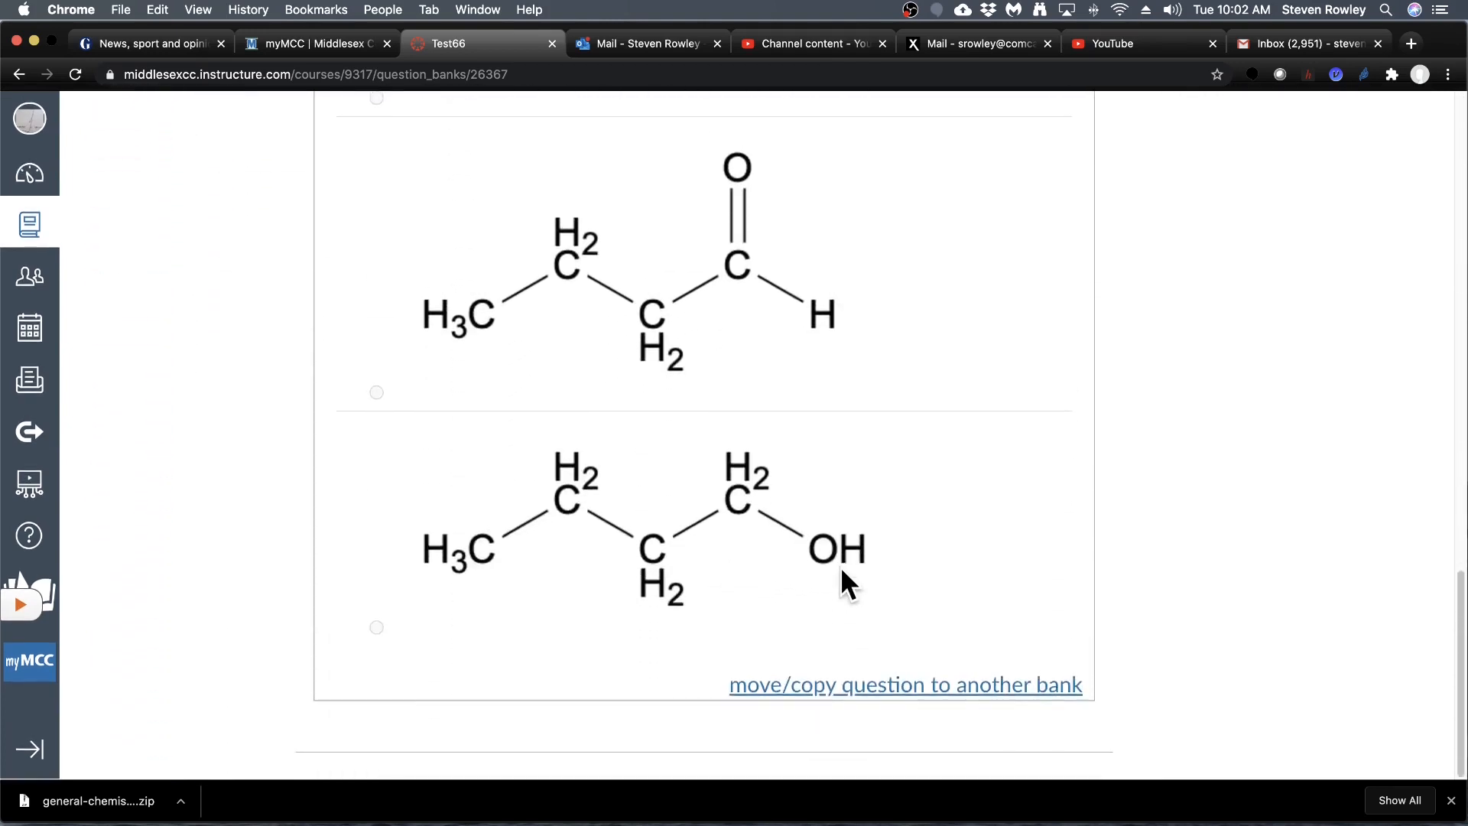
scroll(841, 569, "up", 12)
scroll(841, 566, "up", 6)
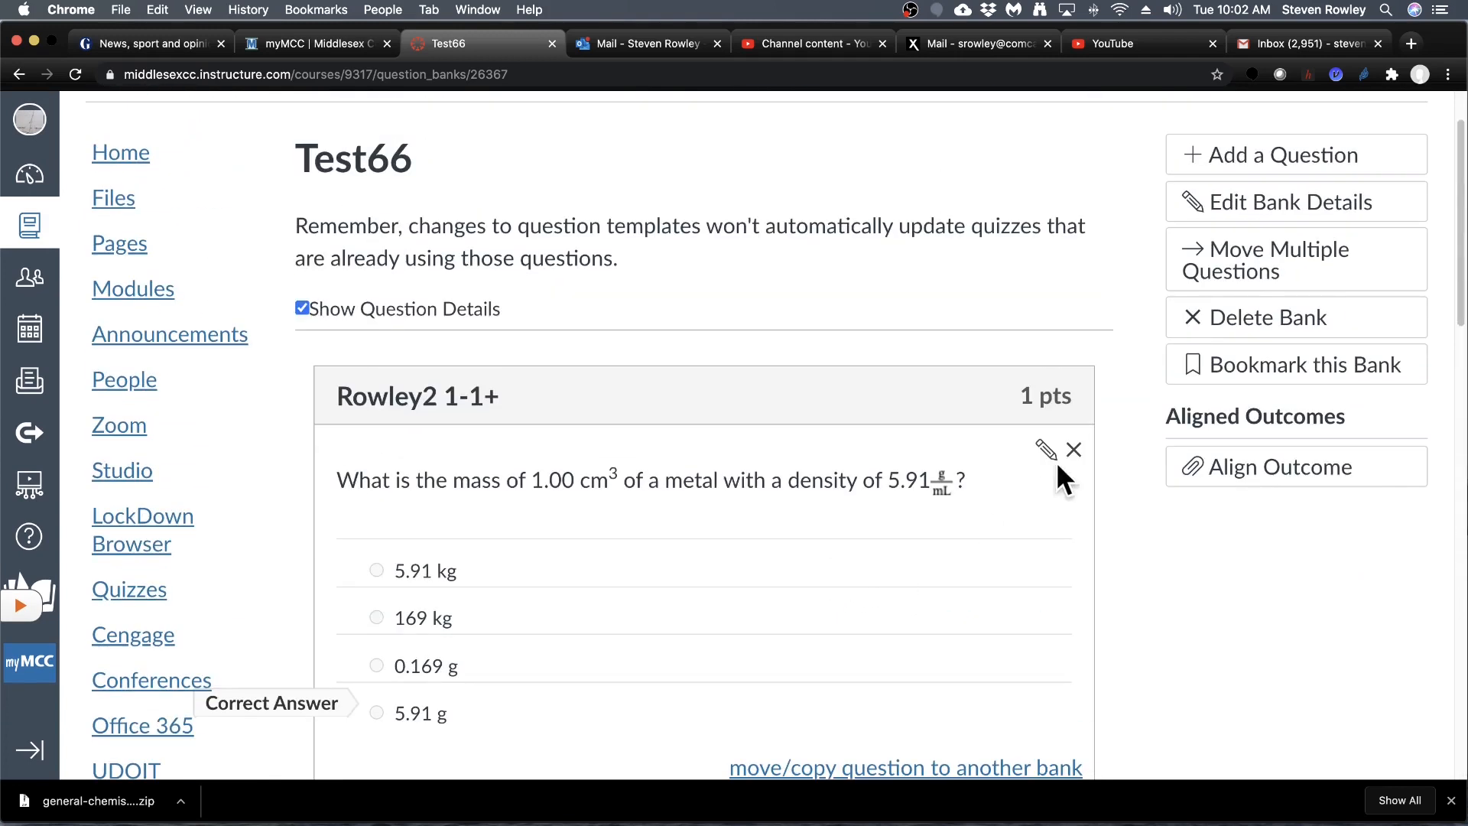
left_click(302, 309)
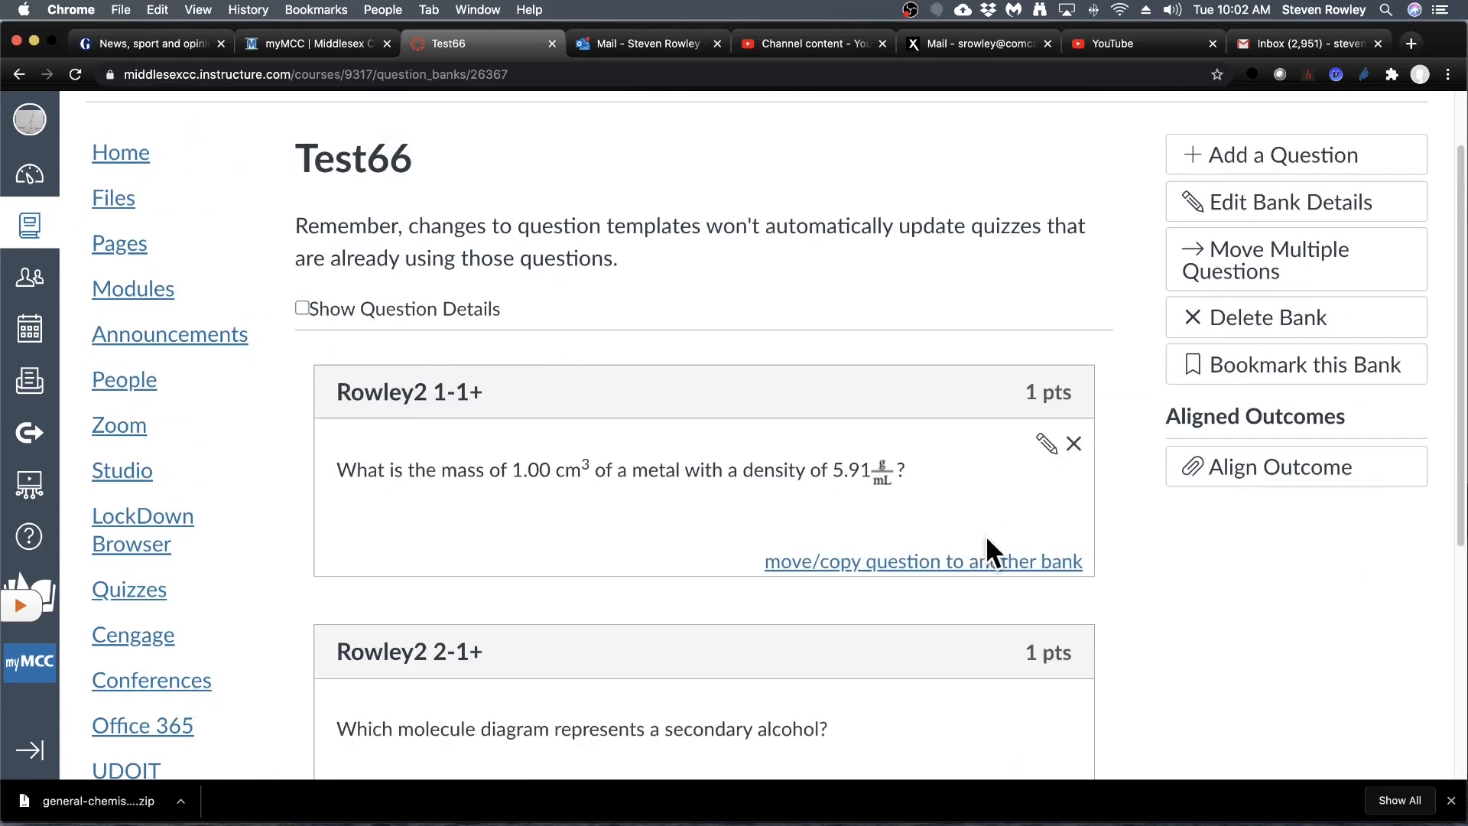
scroll(985, 536, "up", 2)
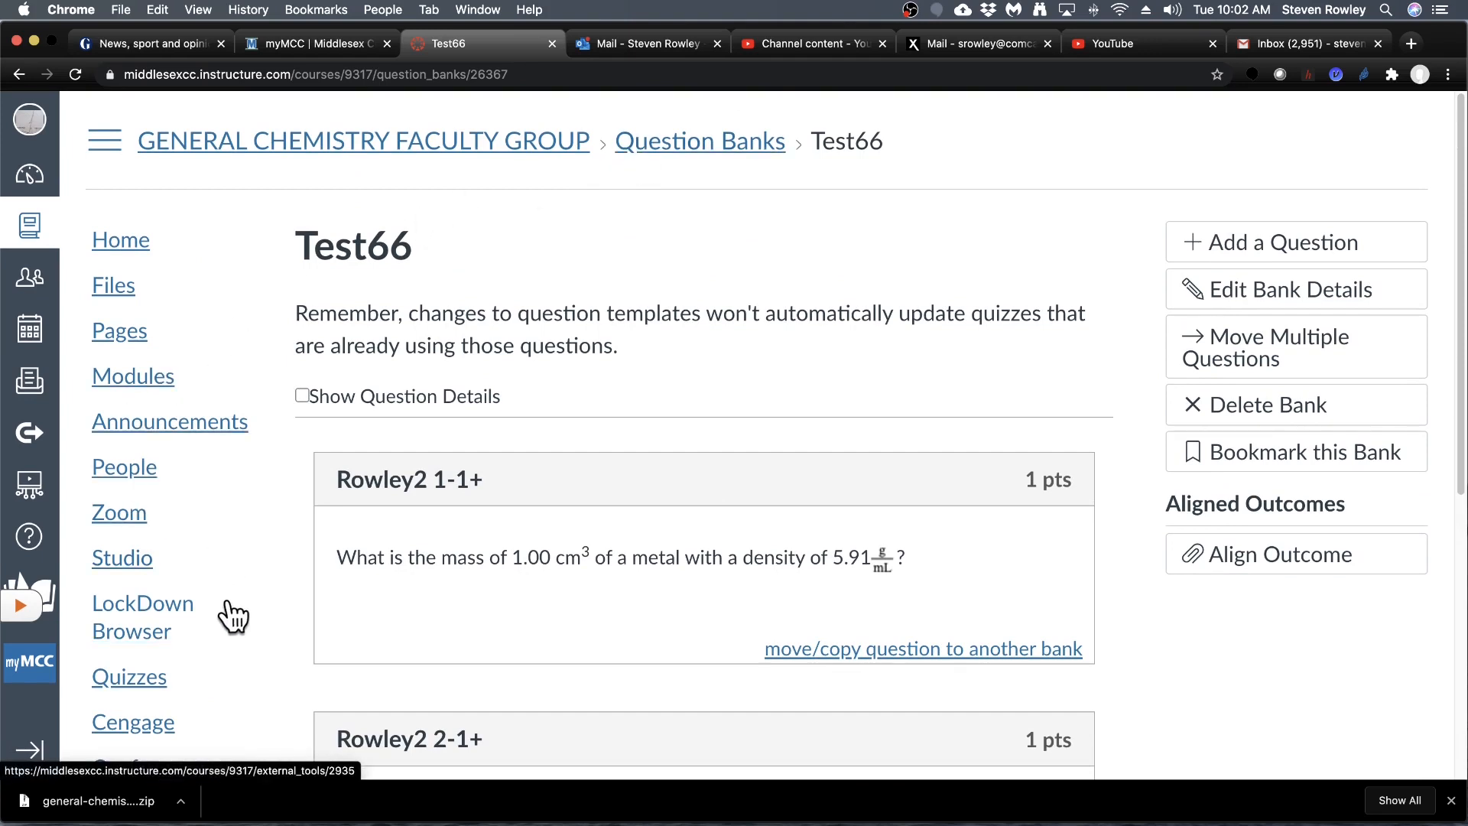
- Create a new quiz in the course using the Classic Quizzes engine
scroll(222, 616, "down", 3)
left_click(149, 566)
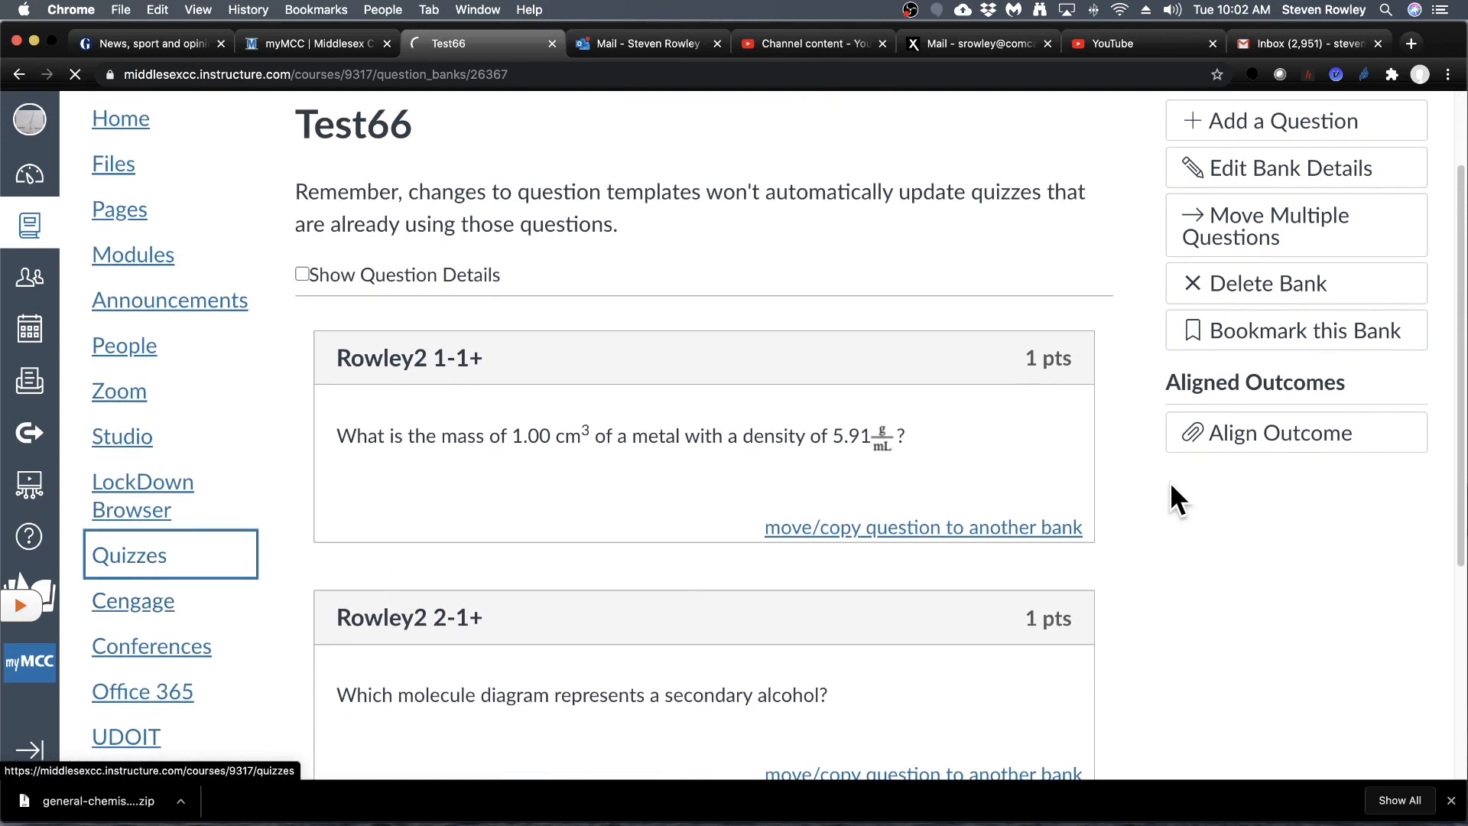
left_click(1329, 241)
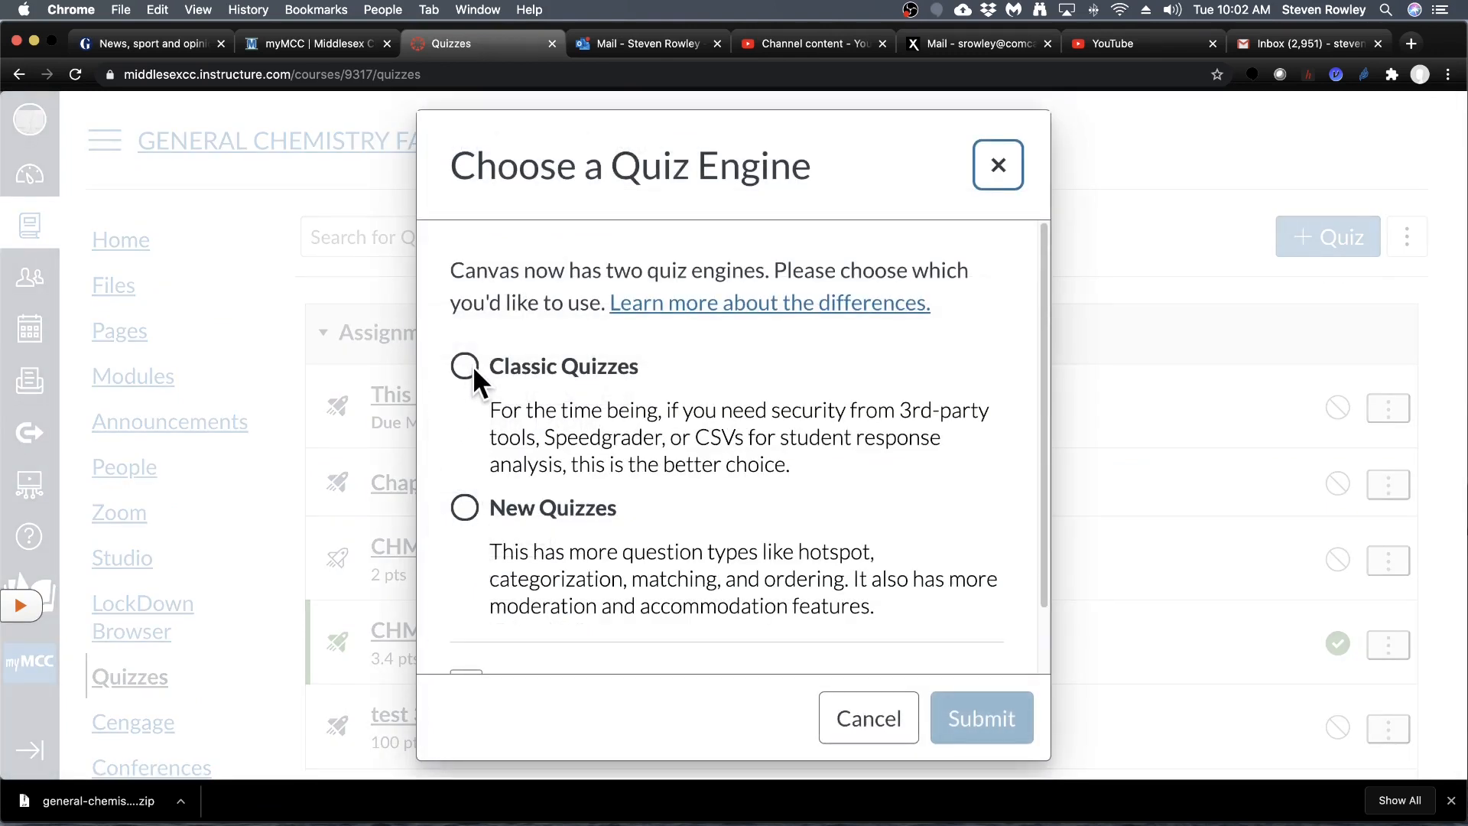
left_click(468, 366)
left_click(978, 739)
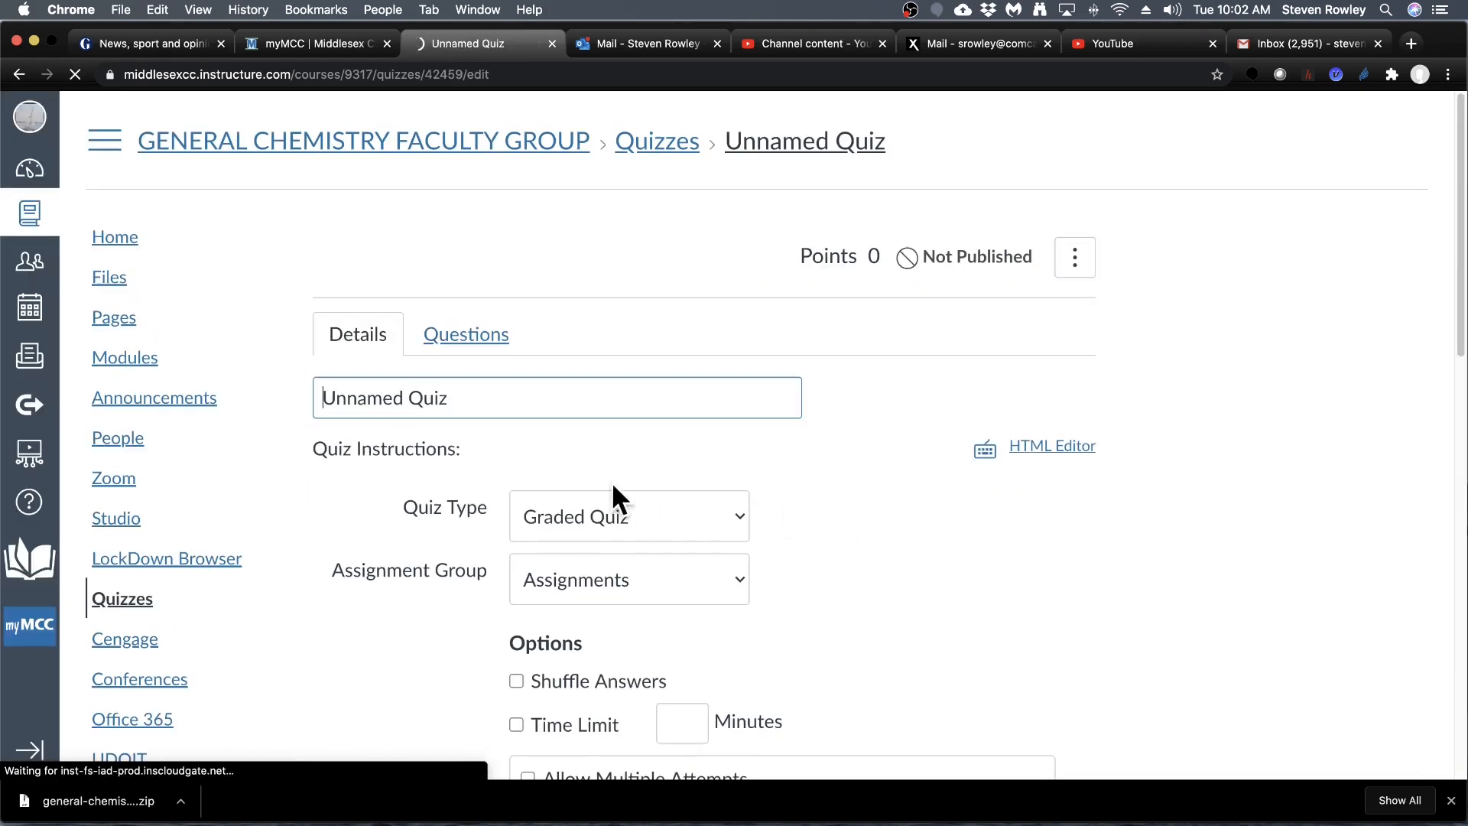
- Name the new quiz Test66
triple_click(515, 396)
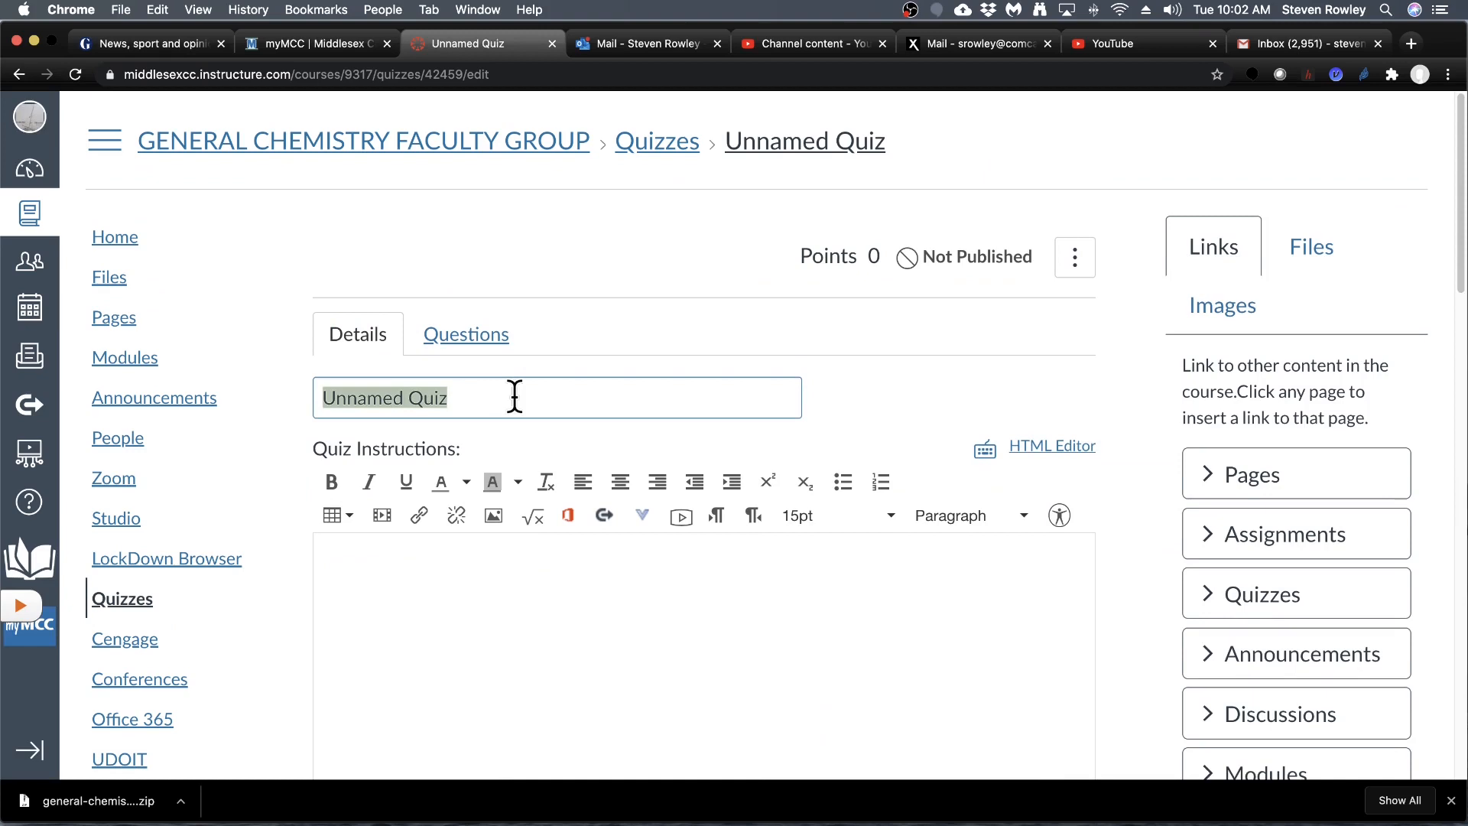
type("Tes")
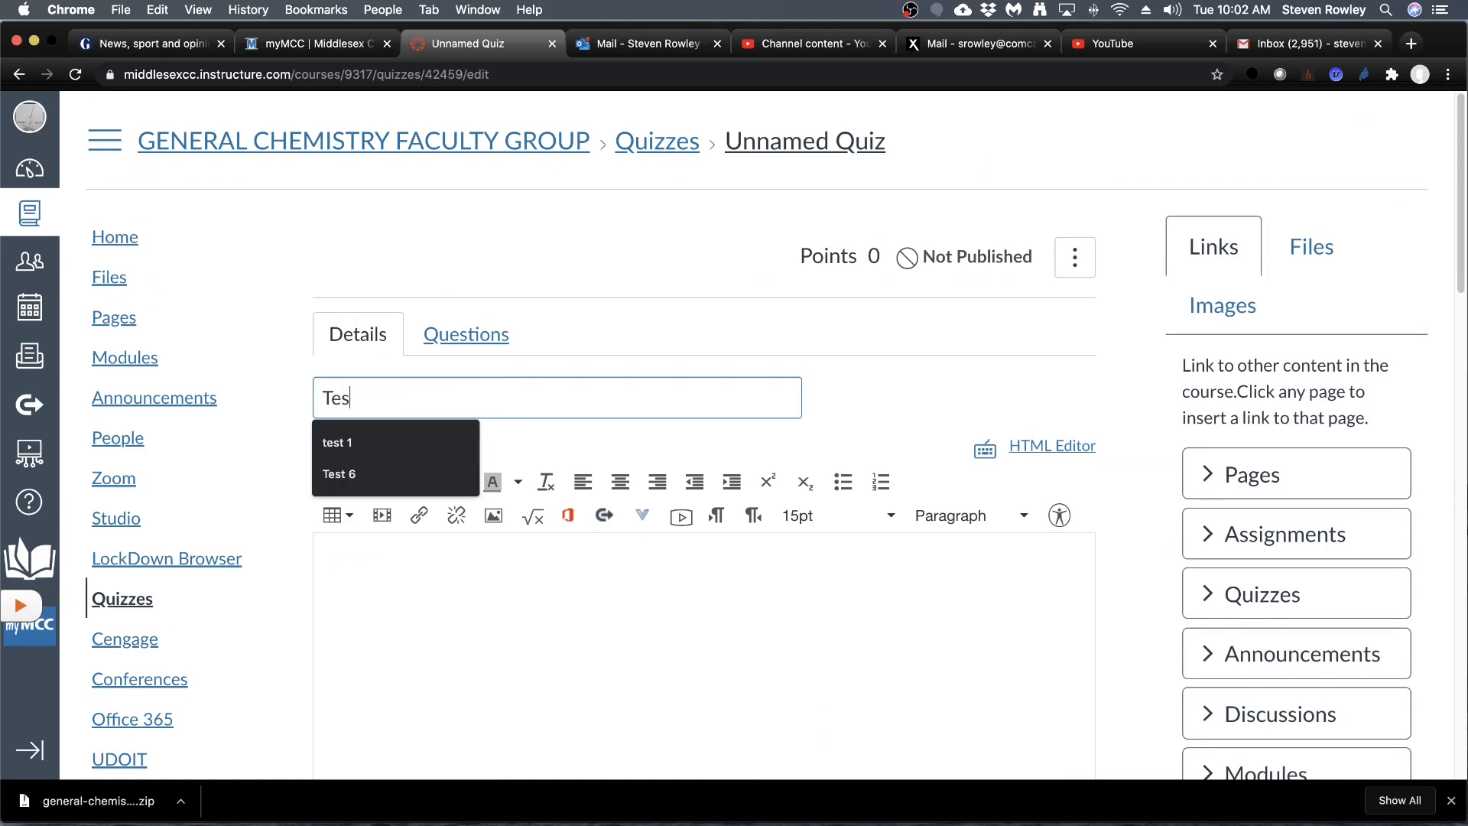
type("t66")
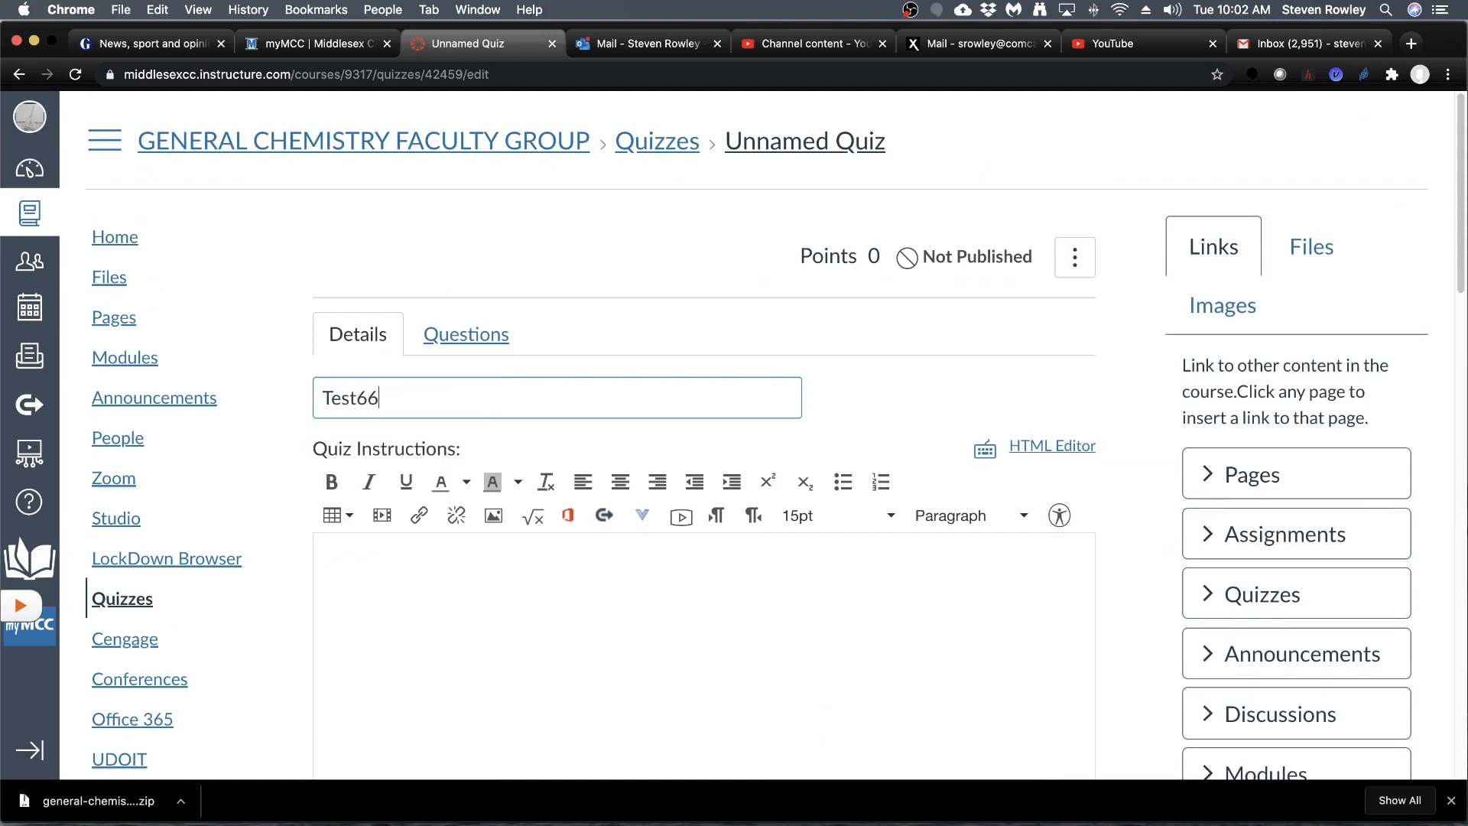
- Open the question finder for the Test66 quiz and browse the available question banks
scroll(531, 395, "down", 10)
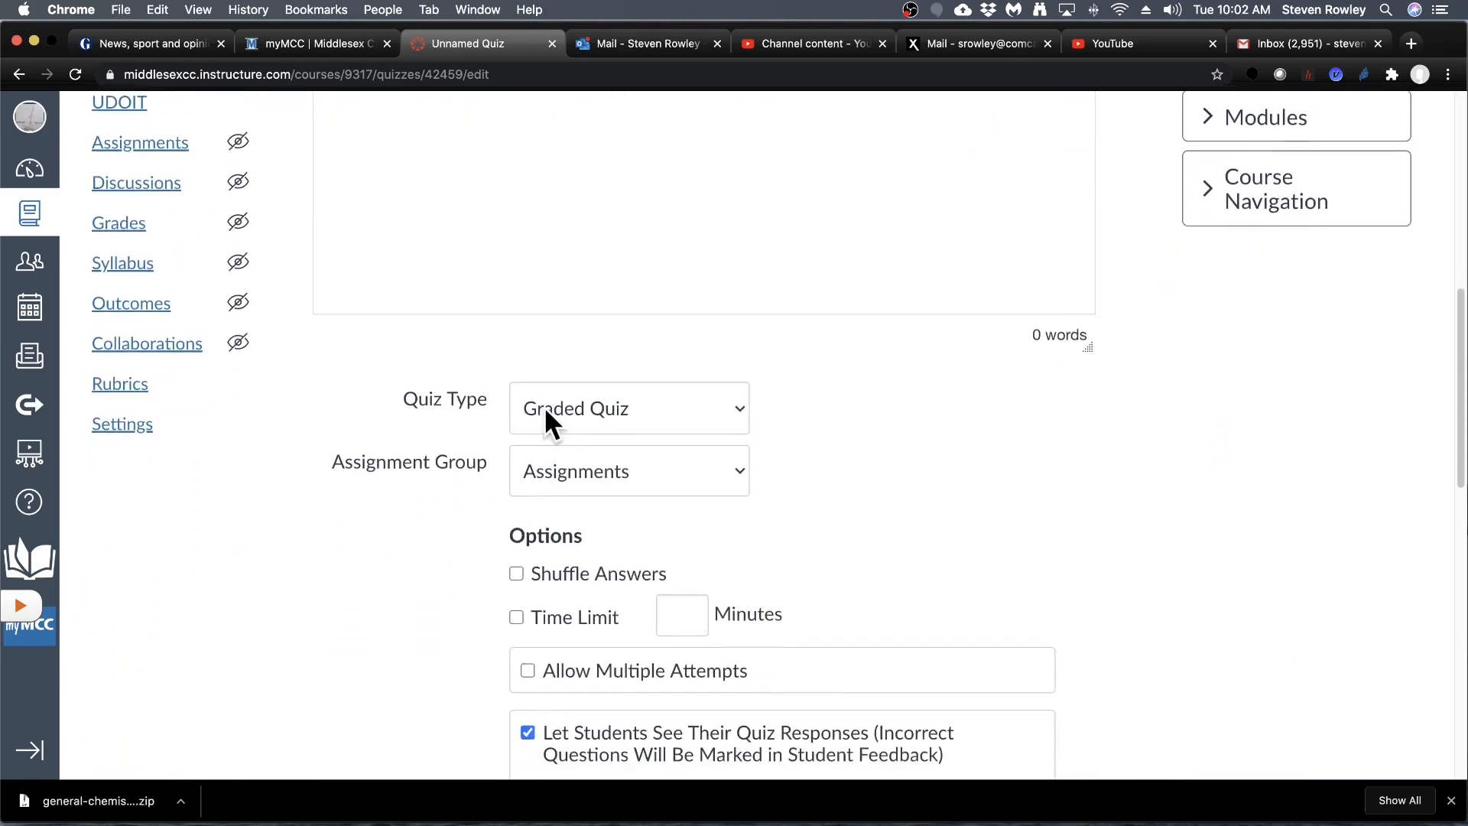
scroll(546, 406, "down", 10)
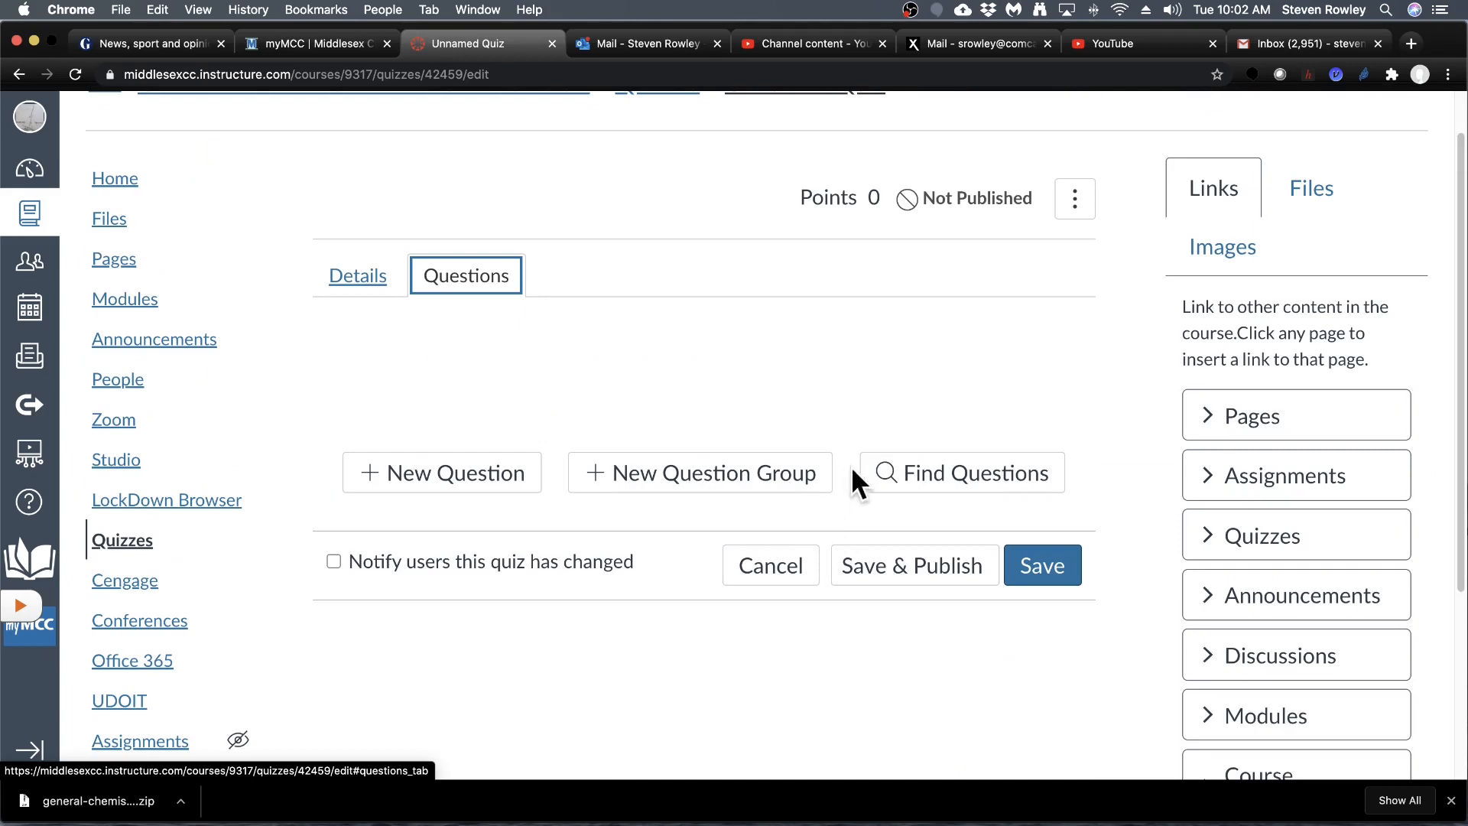
left_click(933, 477)
scroll(533, 499, "down", 10)
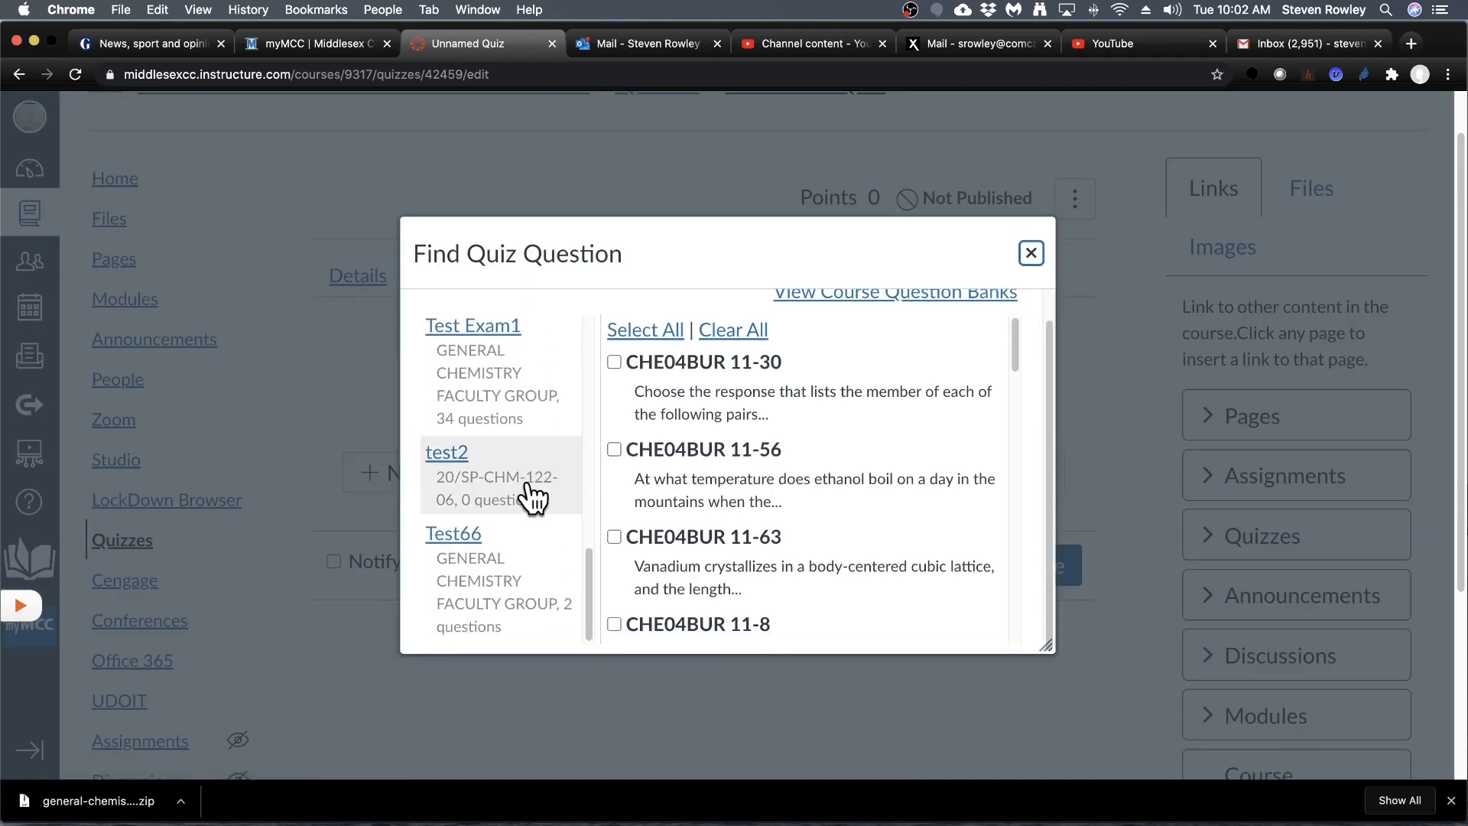
scroll(533, 498, "up", 5)
scroll(527, 493, "up", 3)
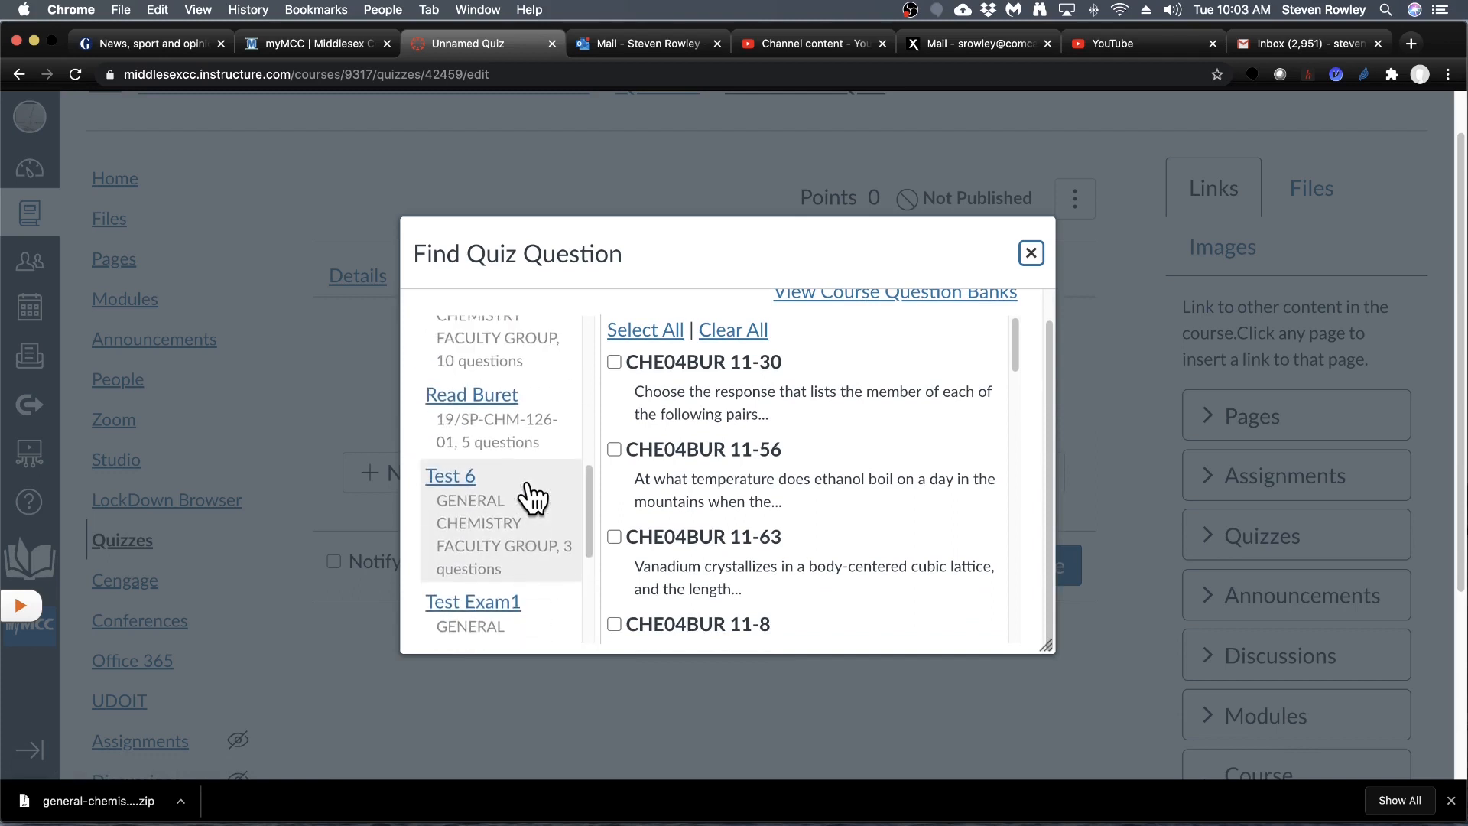
- Add both questions from the Test66 question bank to the quiz with no question group
scroll(525, 504, "down", 8)
left_click(473, 474)
left_click(615, 300)
left_click(615, 387)
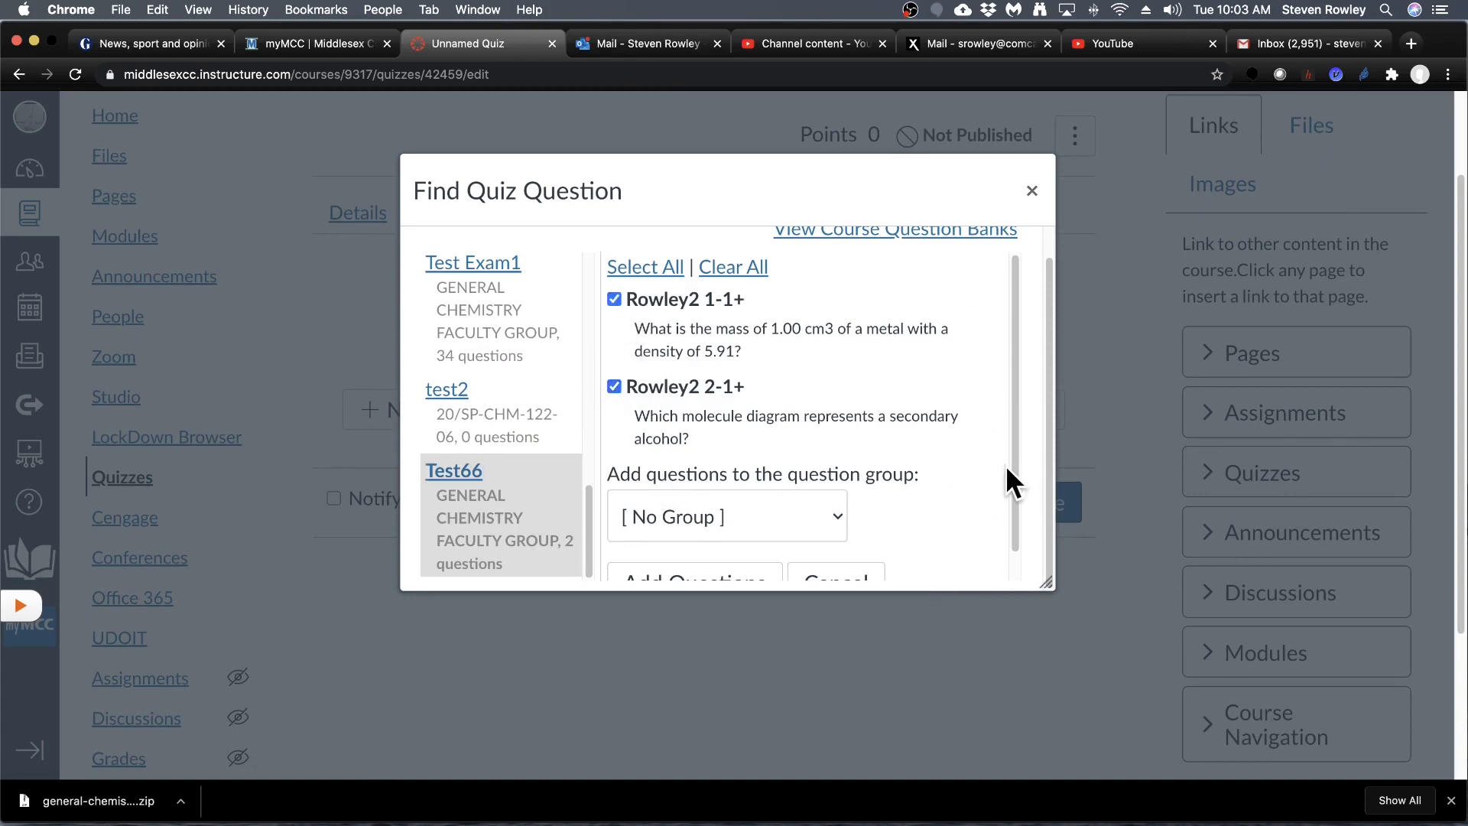
scroll(947, 429, "down", 2)
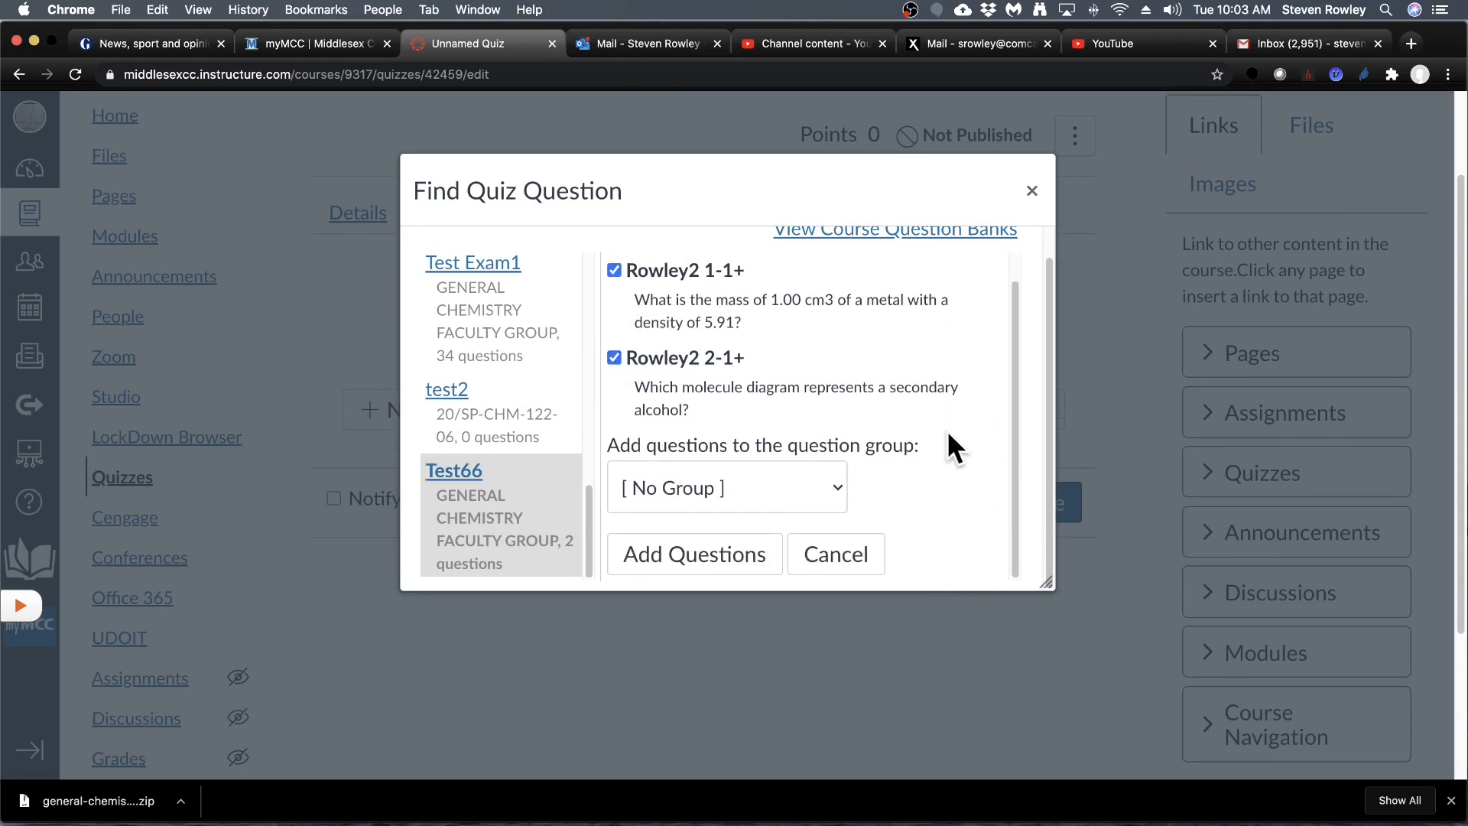
left_click(721, 574)
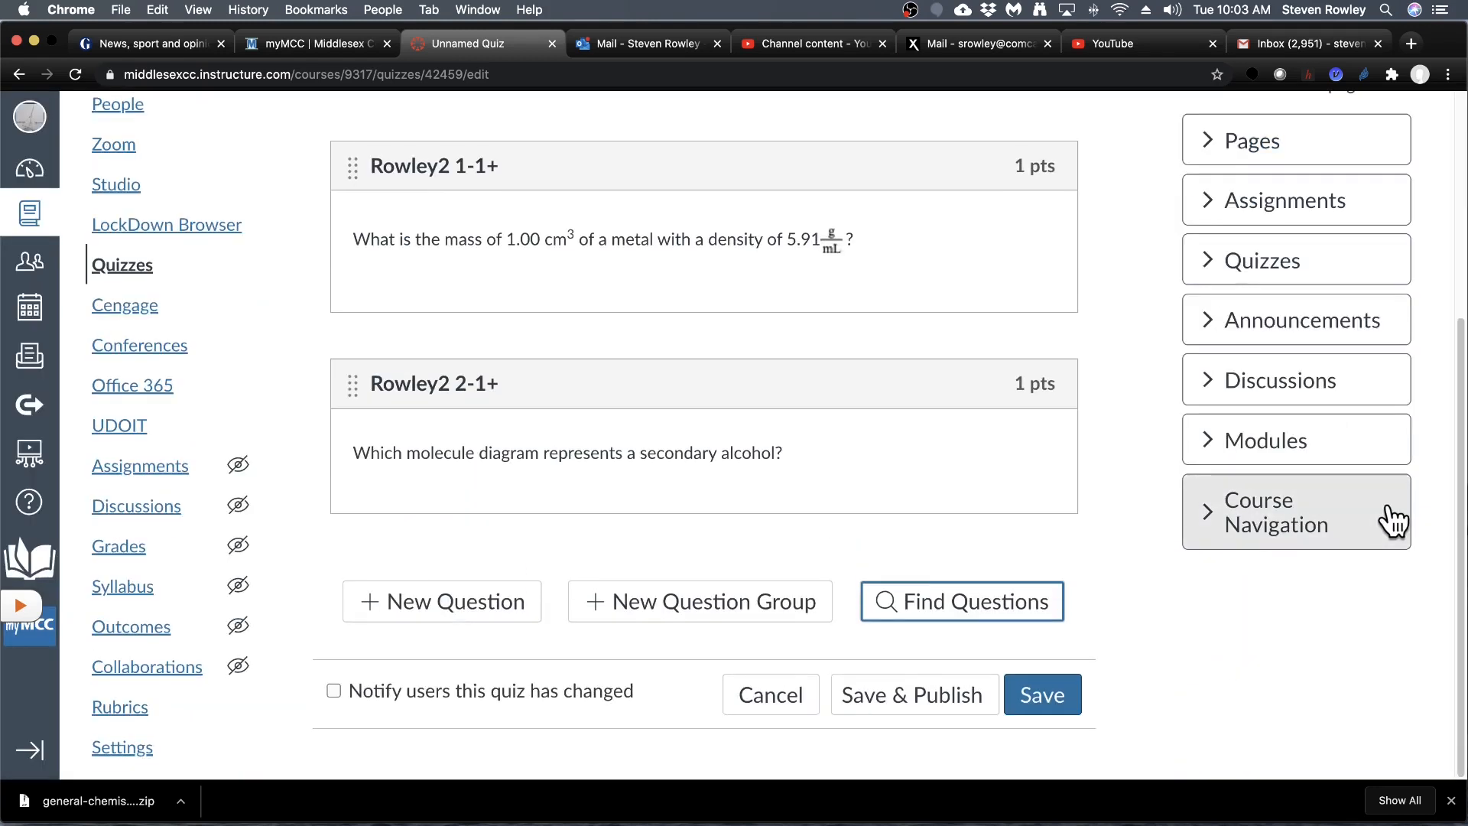
- Look over the two added questions and save the quiz without publishing it
scroll(1327, 511, "up", 3)
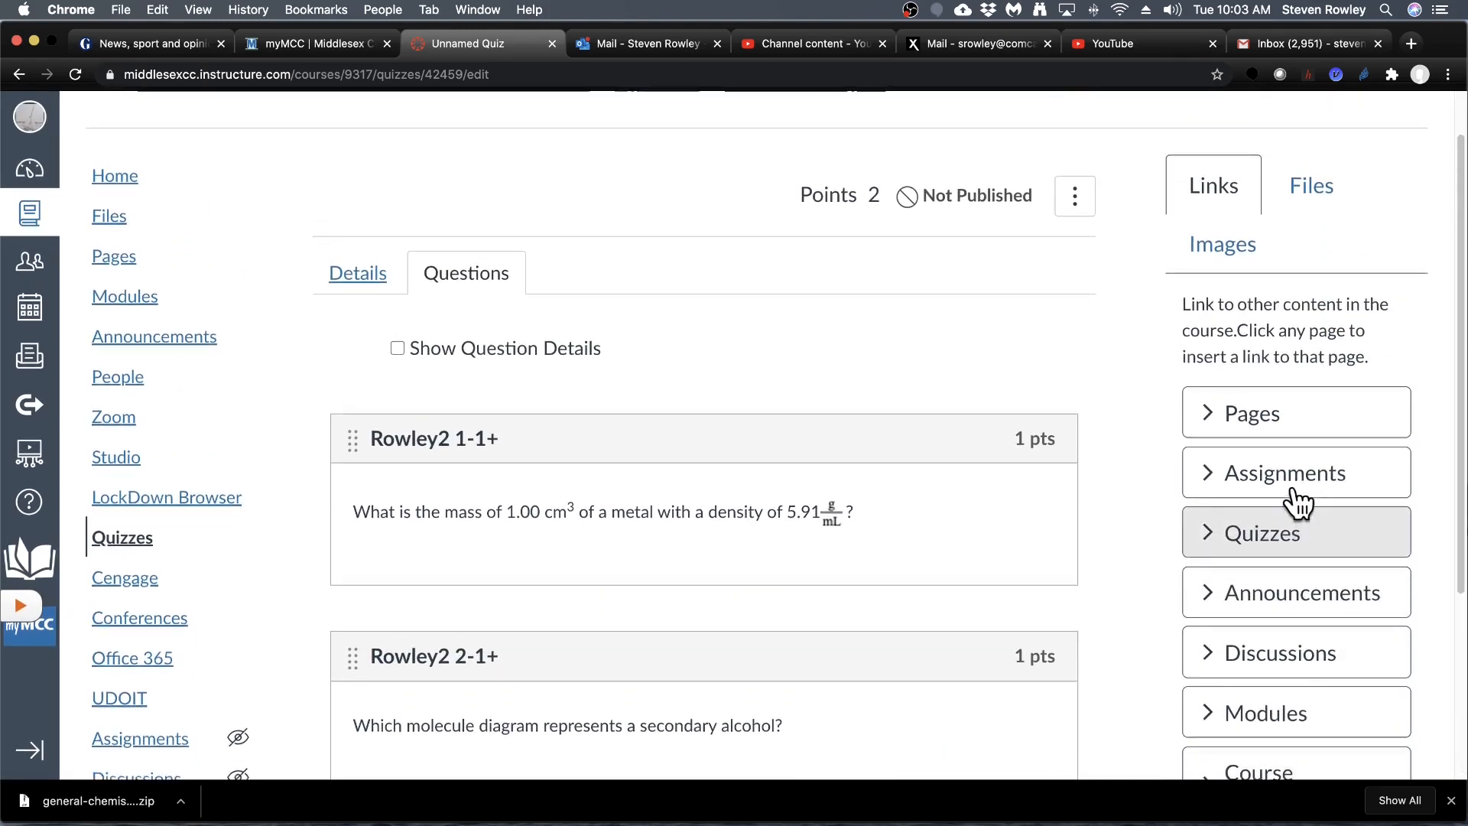
scroll(1215, 478, "down", 3)
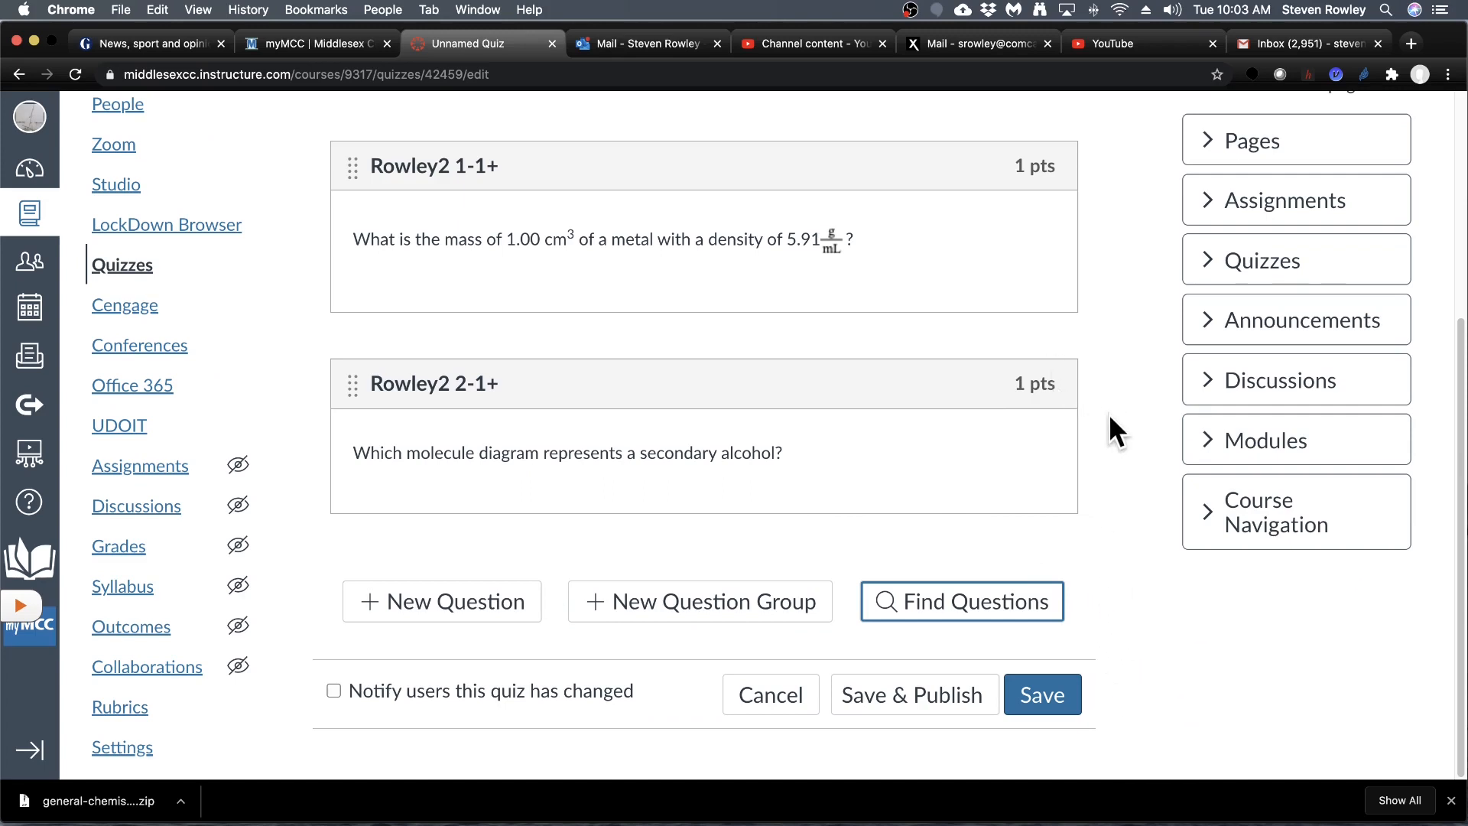
left_click(1057, 704)
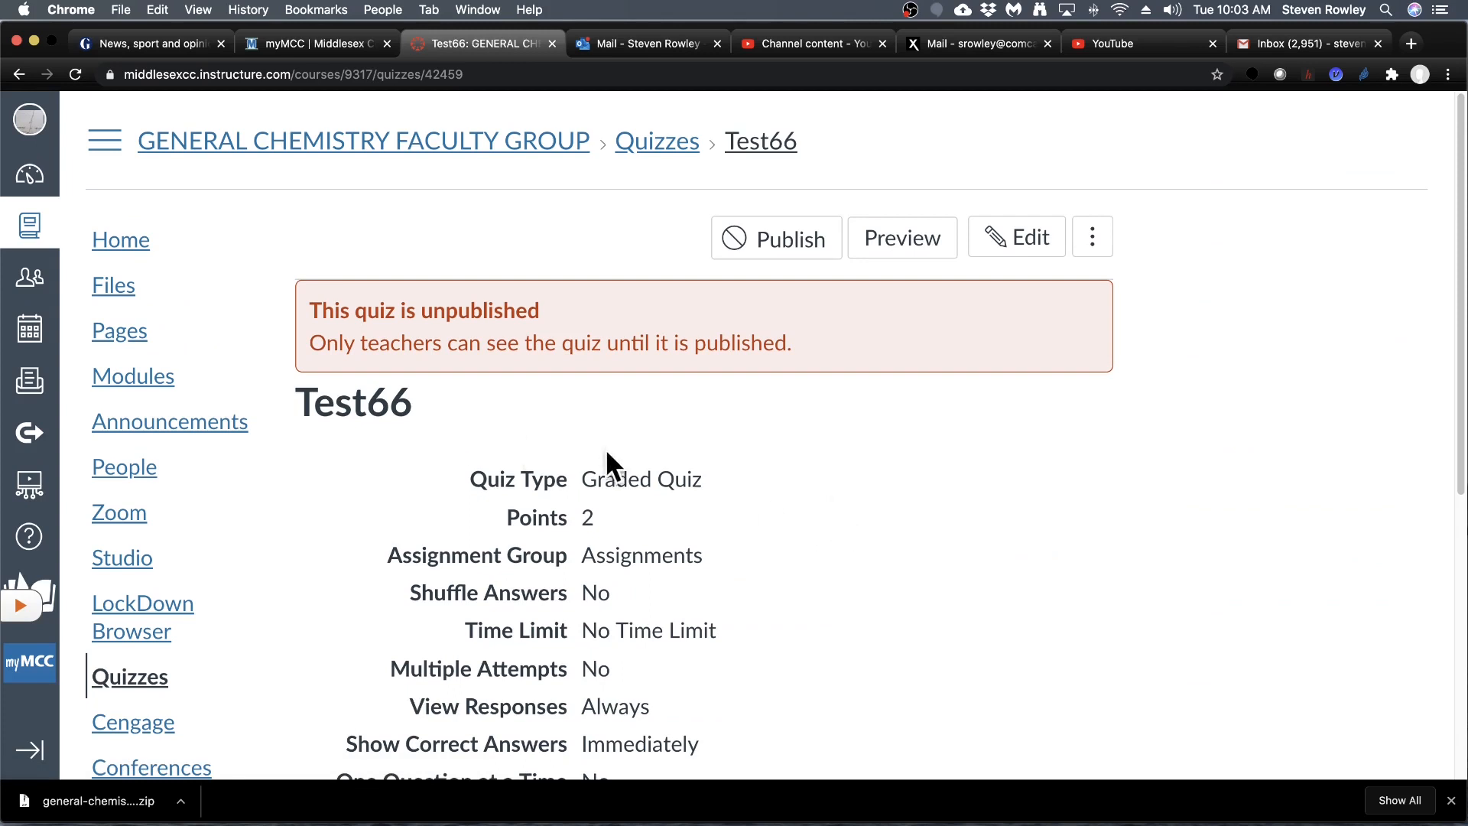
- Go to the course settings and open the course content export page
scroll(214, 420, "down", 5)
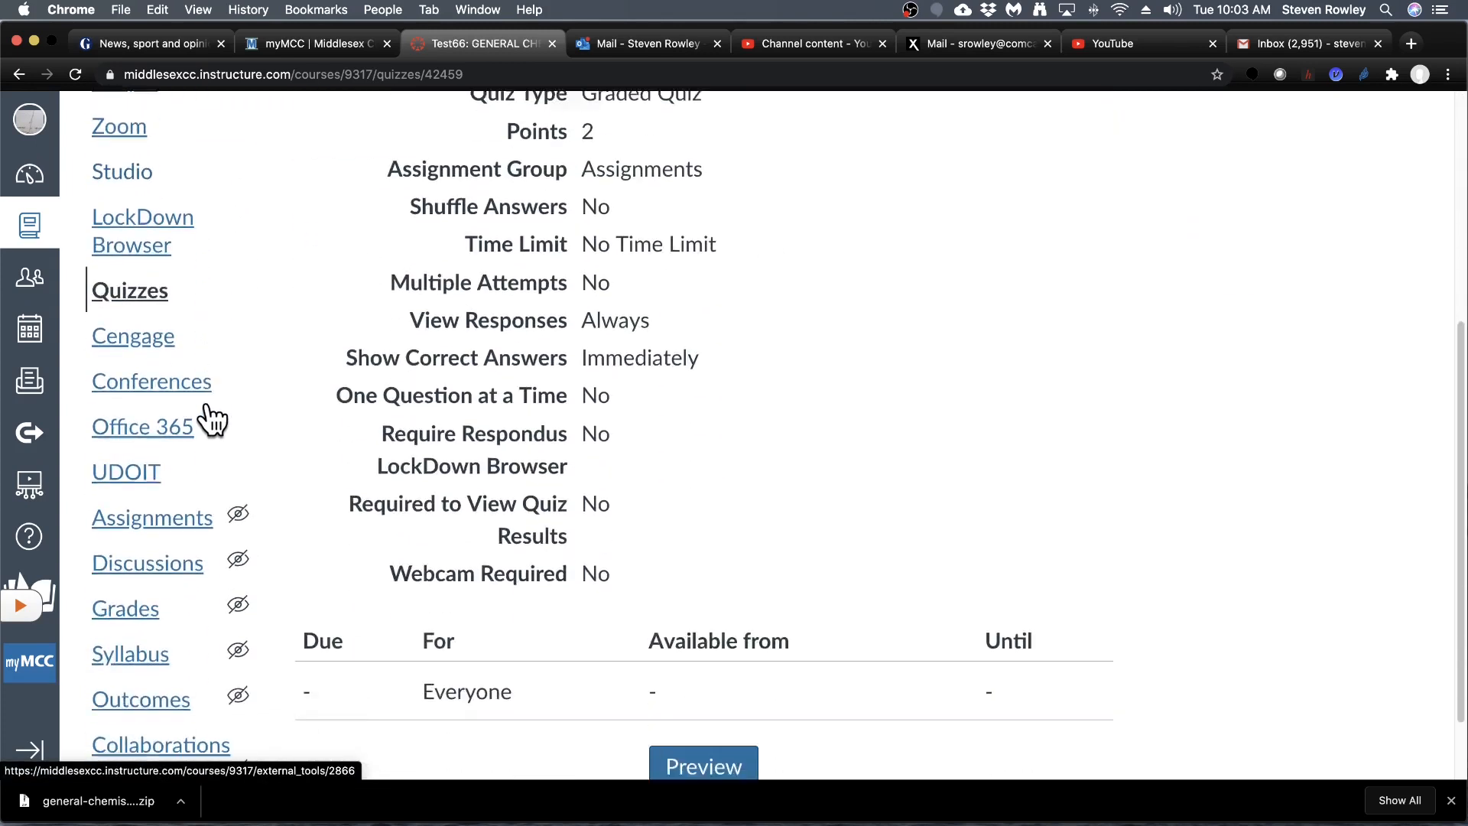
scroll(209, 416, "down", 2)
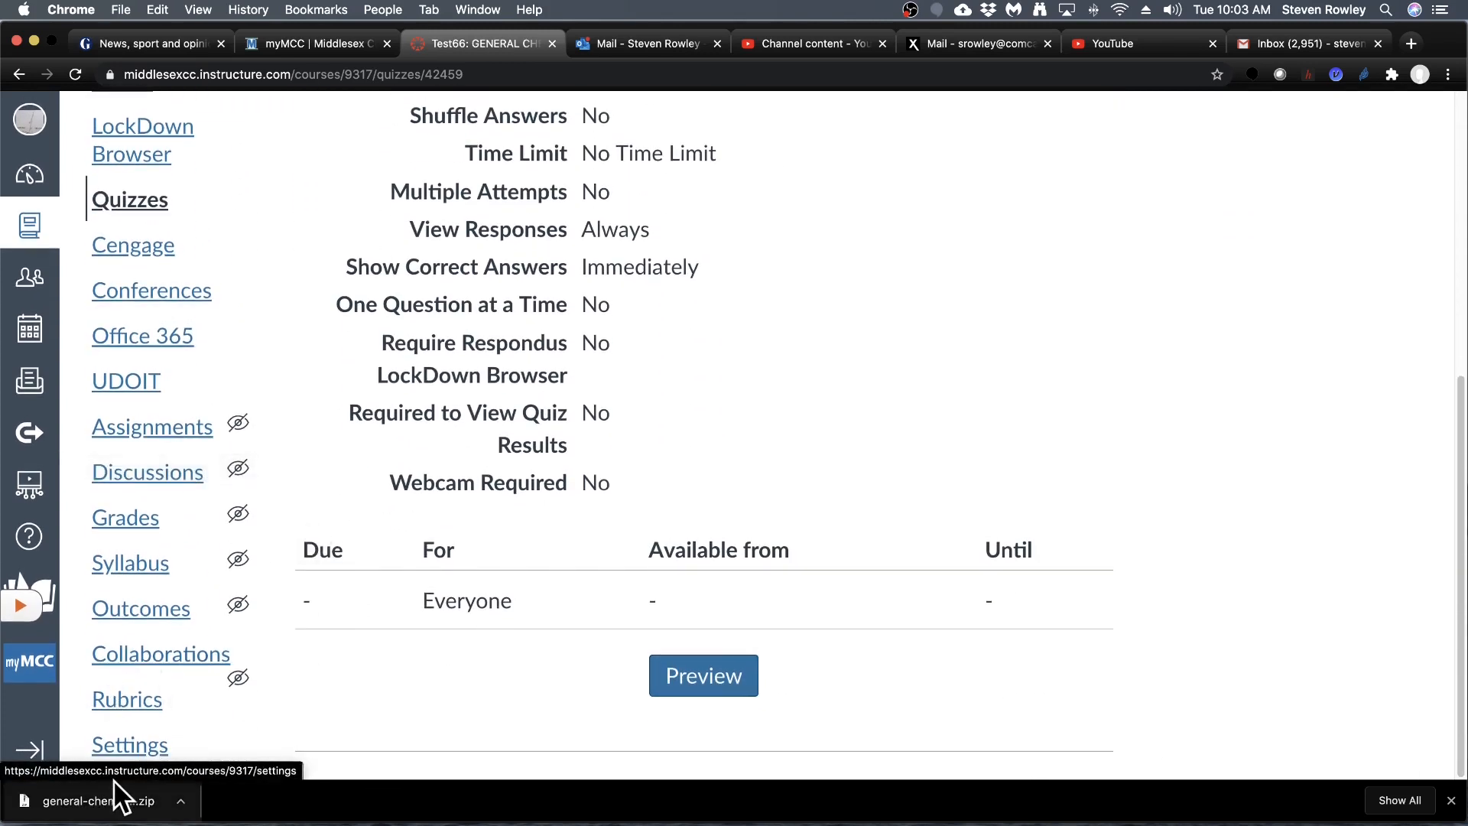
left_click(114, 752)
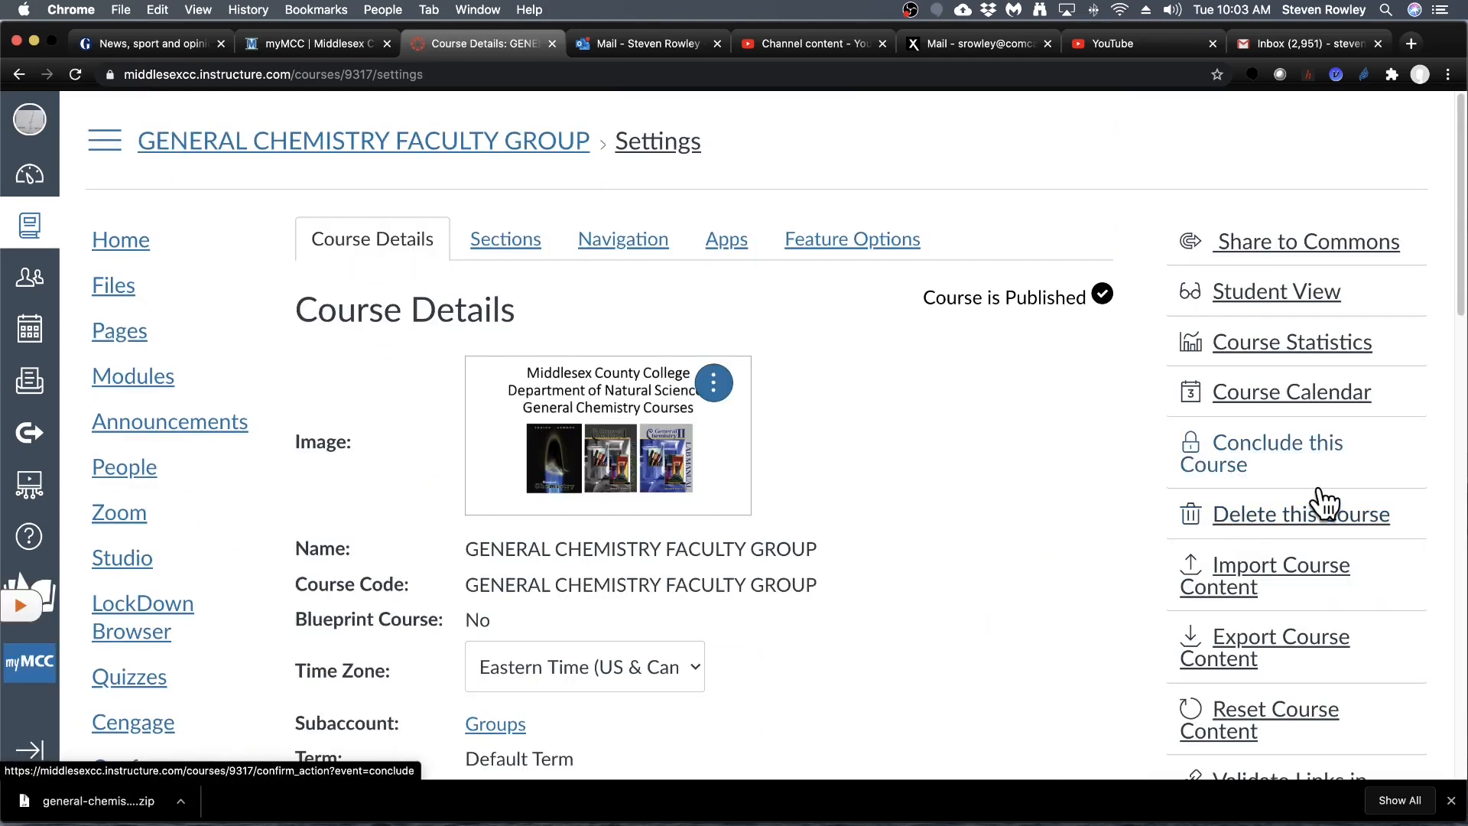
left_click(1311, 646)
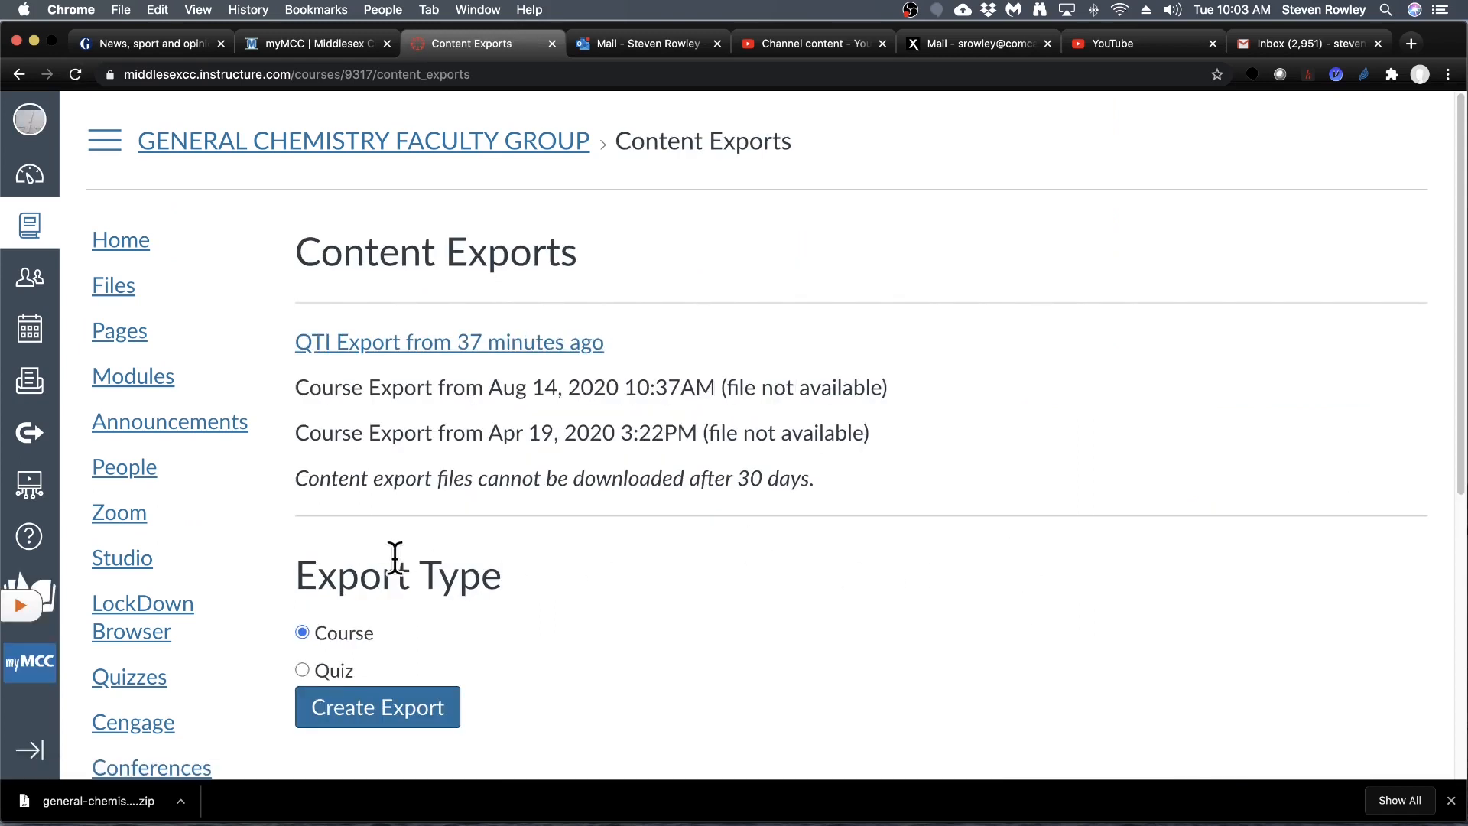
- Create an export of type Quiz that includes only the Test66 quiz
scroll(381, 535, "down", 3)
left_click(302, 543)
scroll(575, 547, "down", 5)
scroll(573, 541, "down", 2)
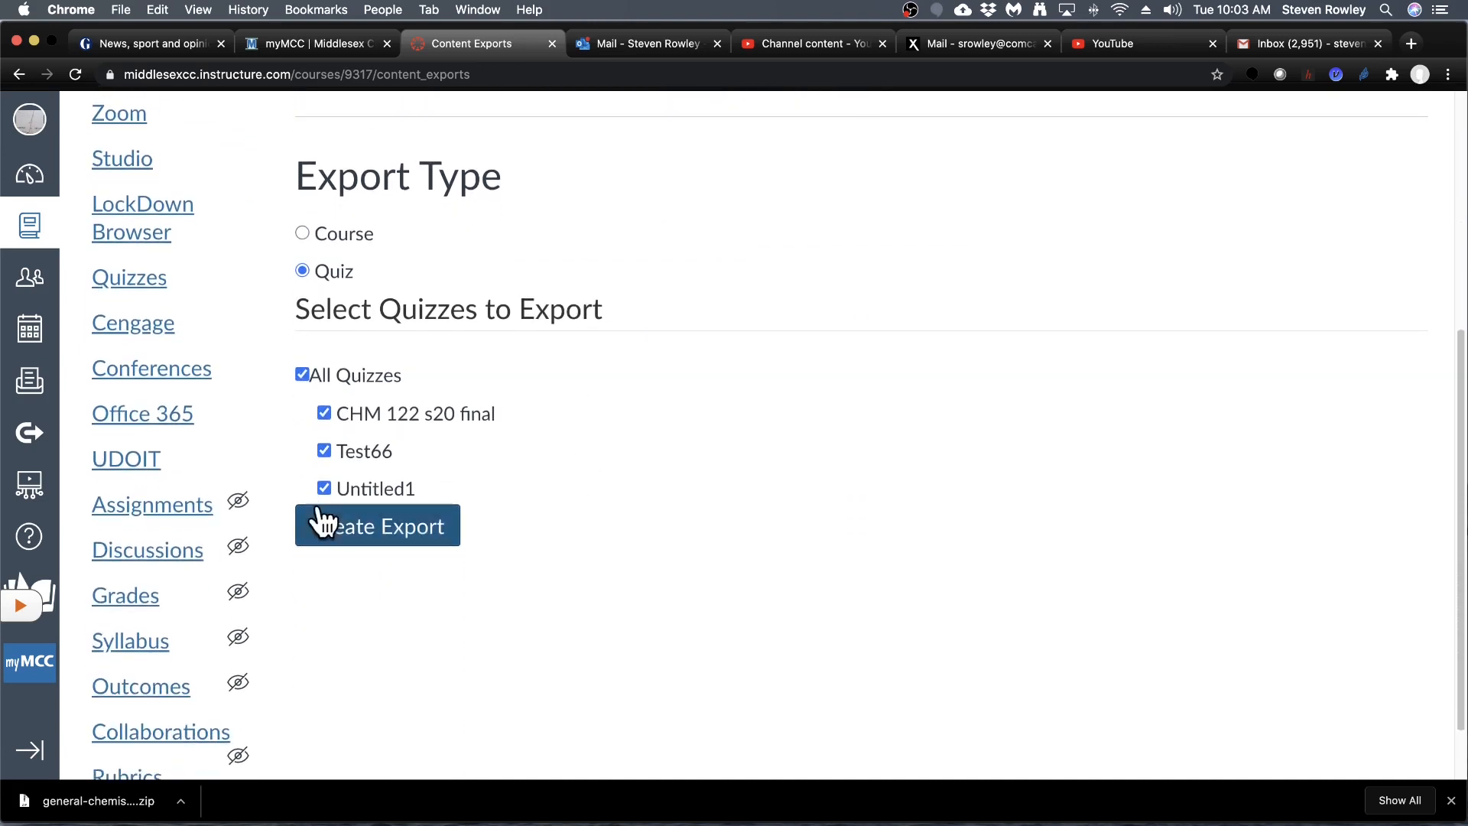
left_click(302, 374)
left_click(324, 450)
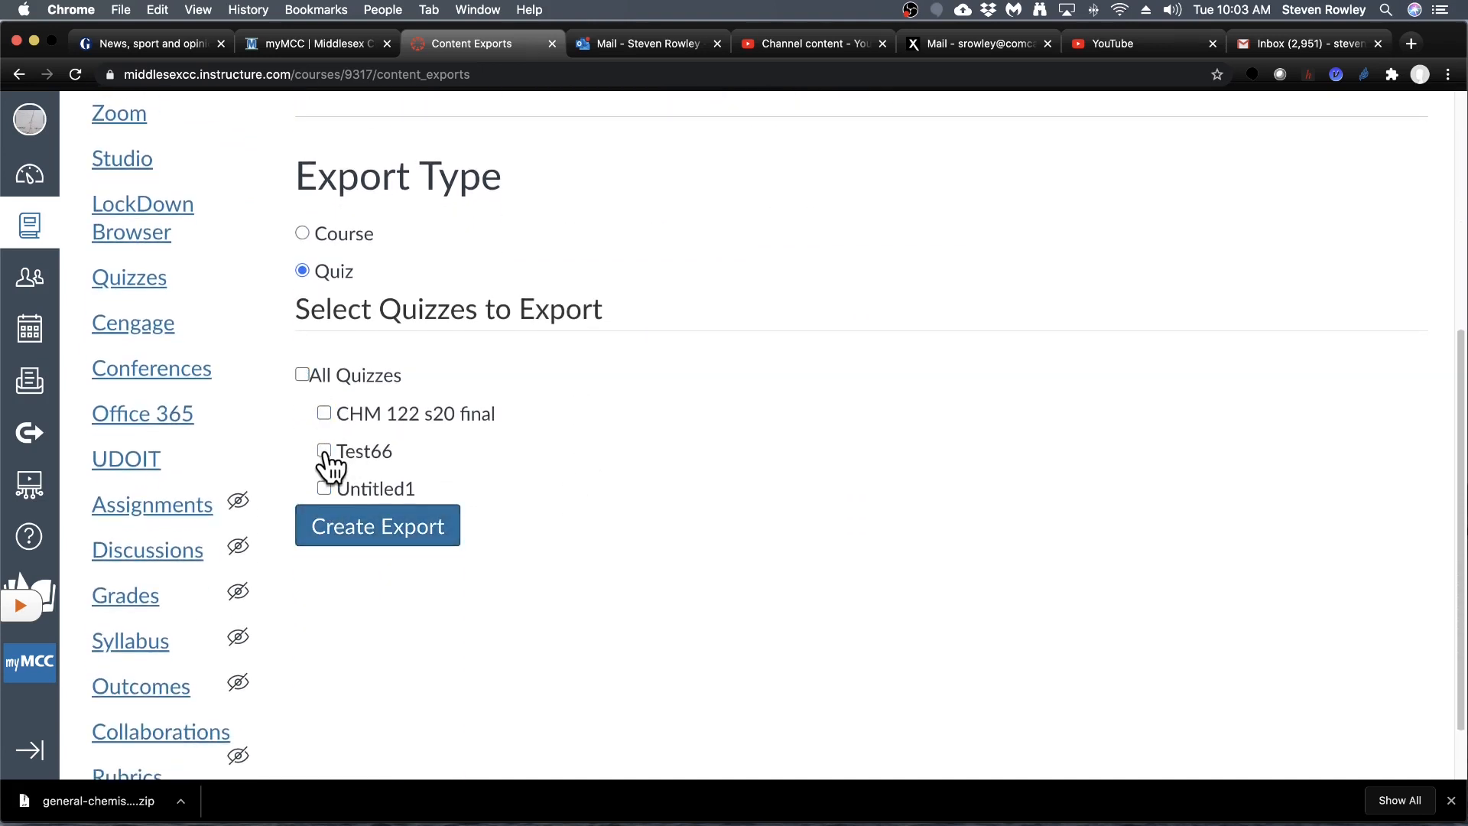
left_click(425, 548)
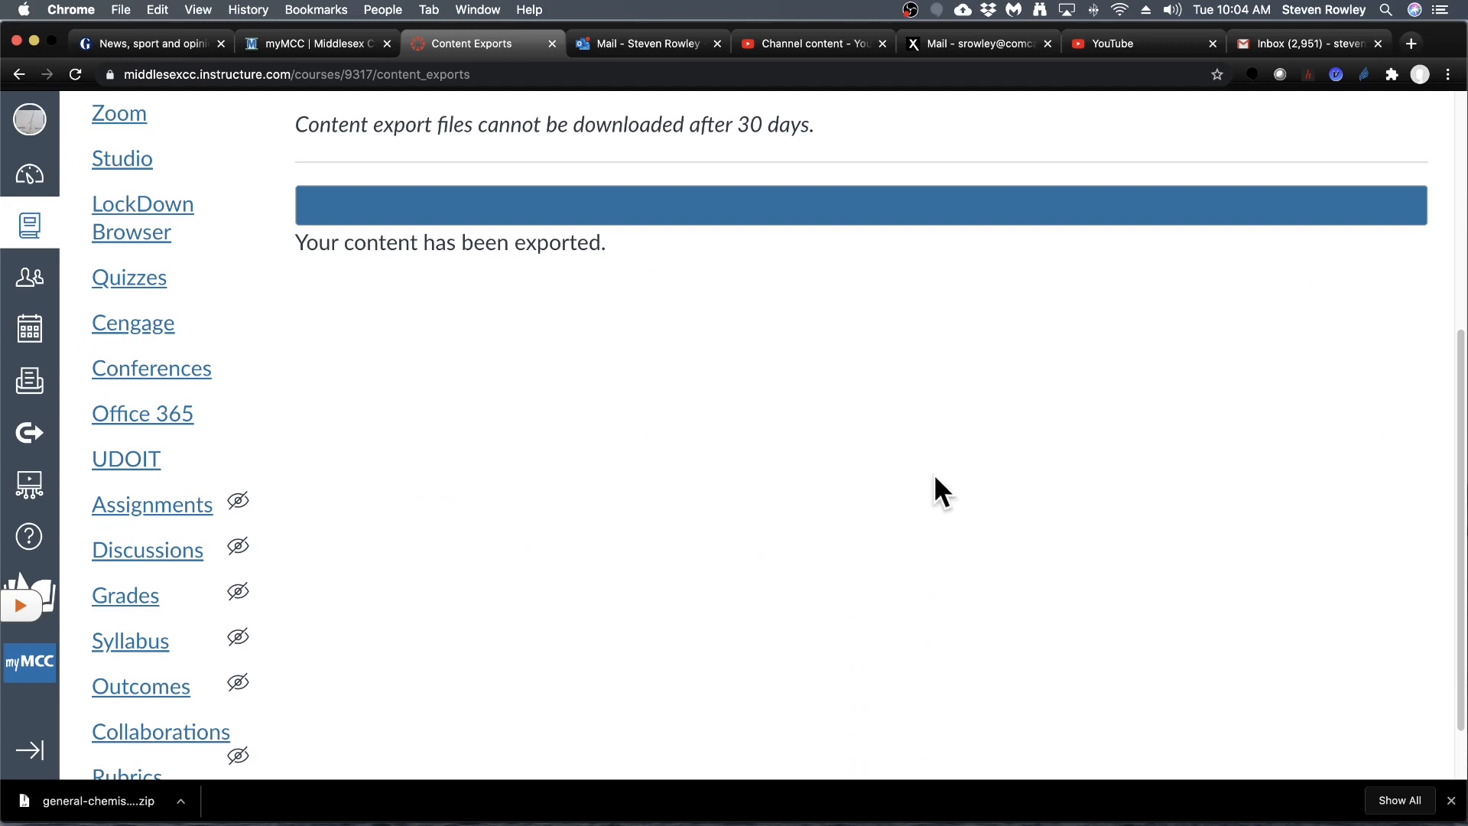
- Download the new export as a zip archive named Test66a in the Tests folder
scroll(931, 467, "up", 5)
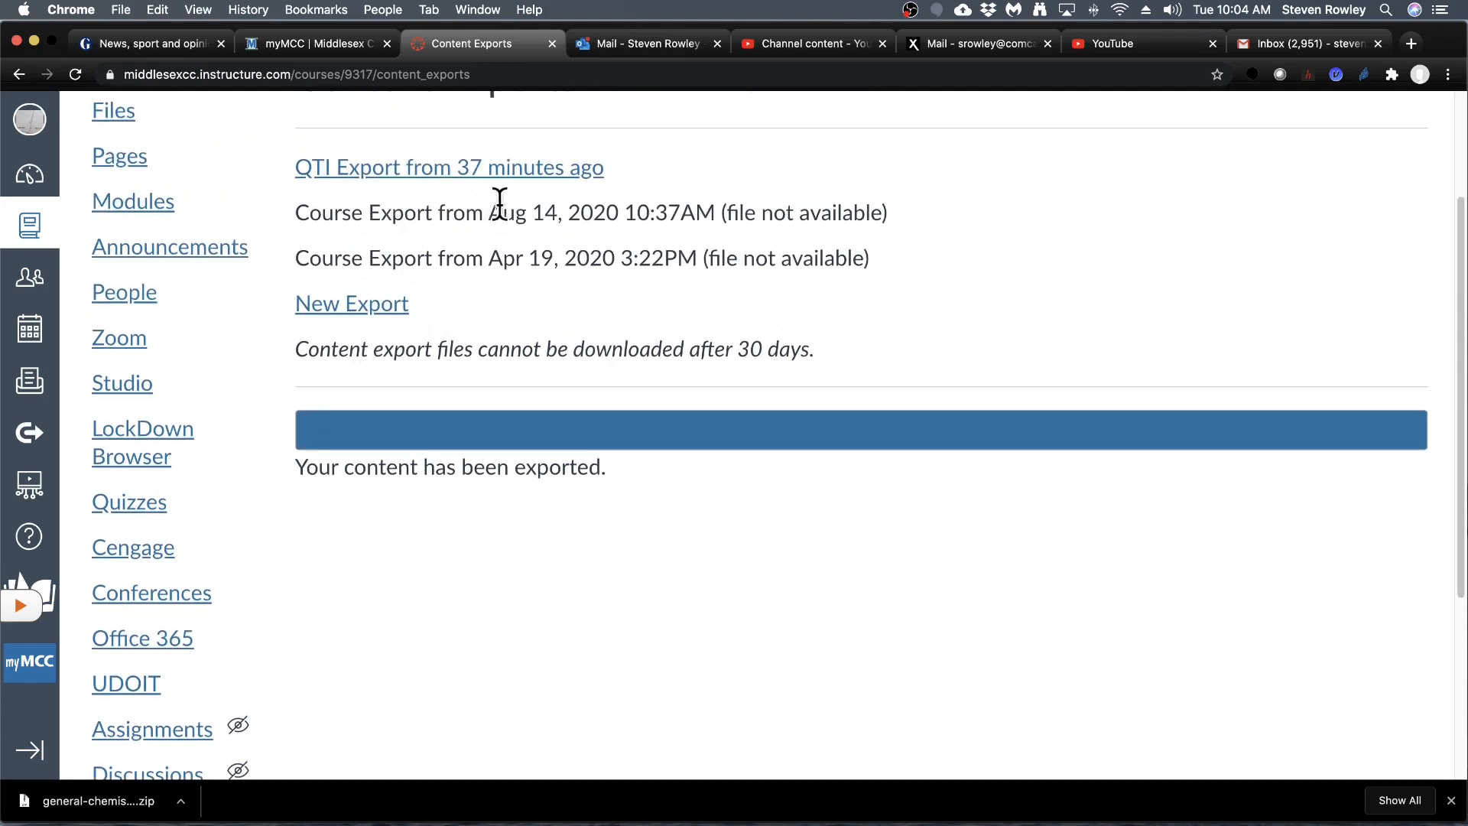
left_click(363, 315)
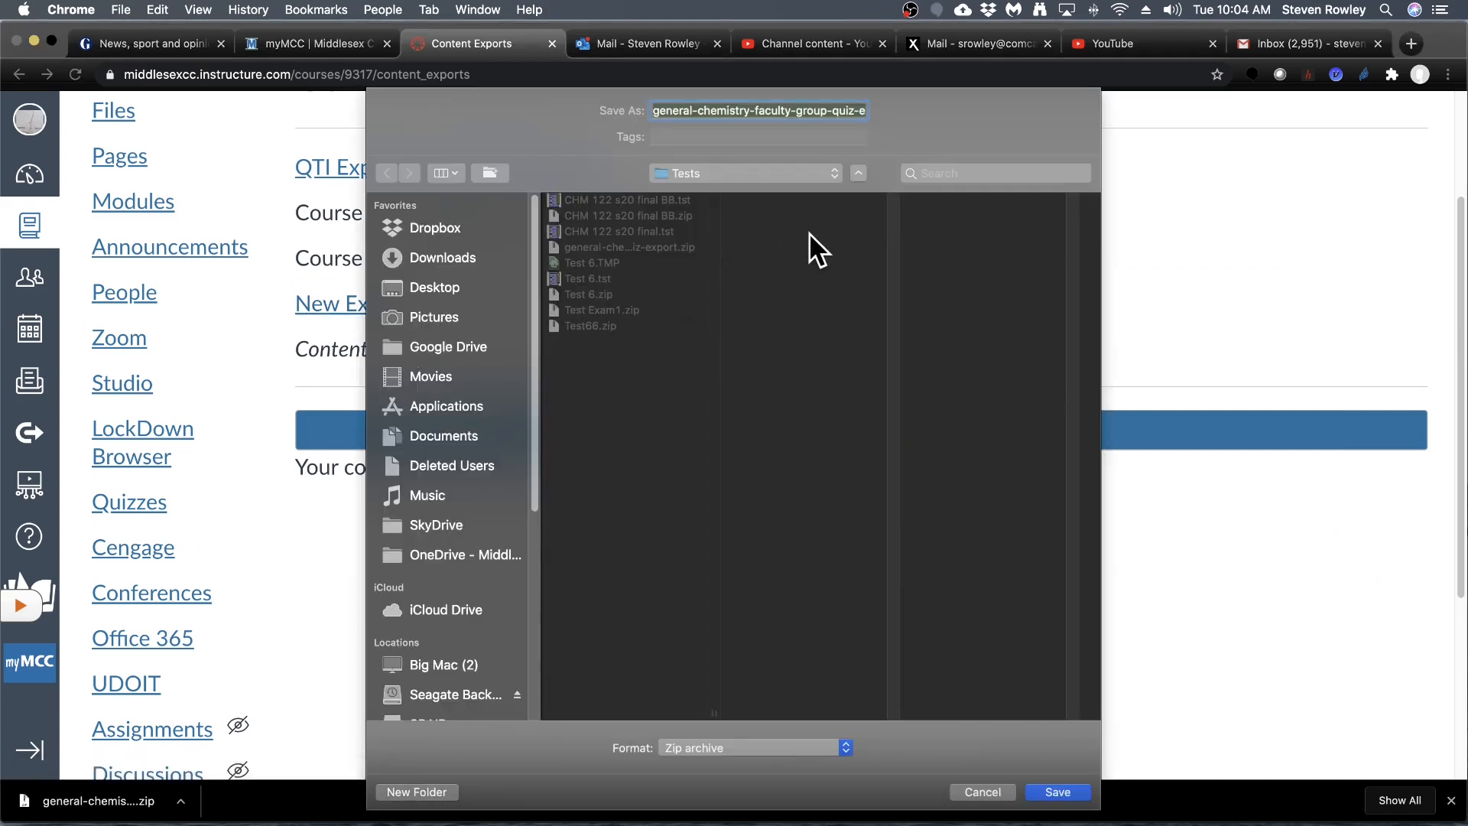
type("Test66a")
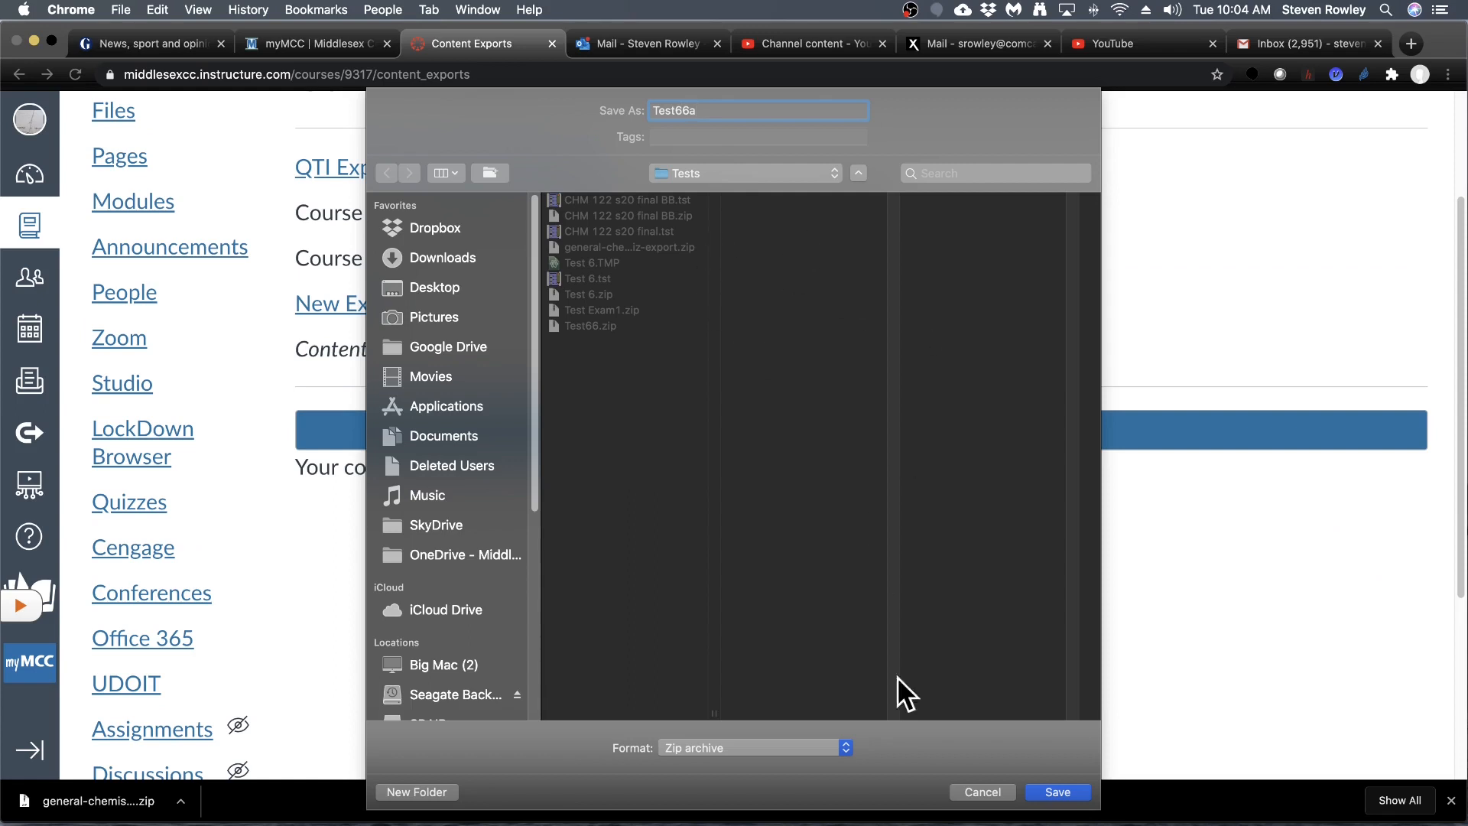
left_click(1070, 795)
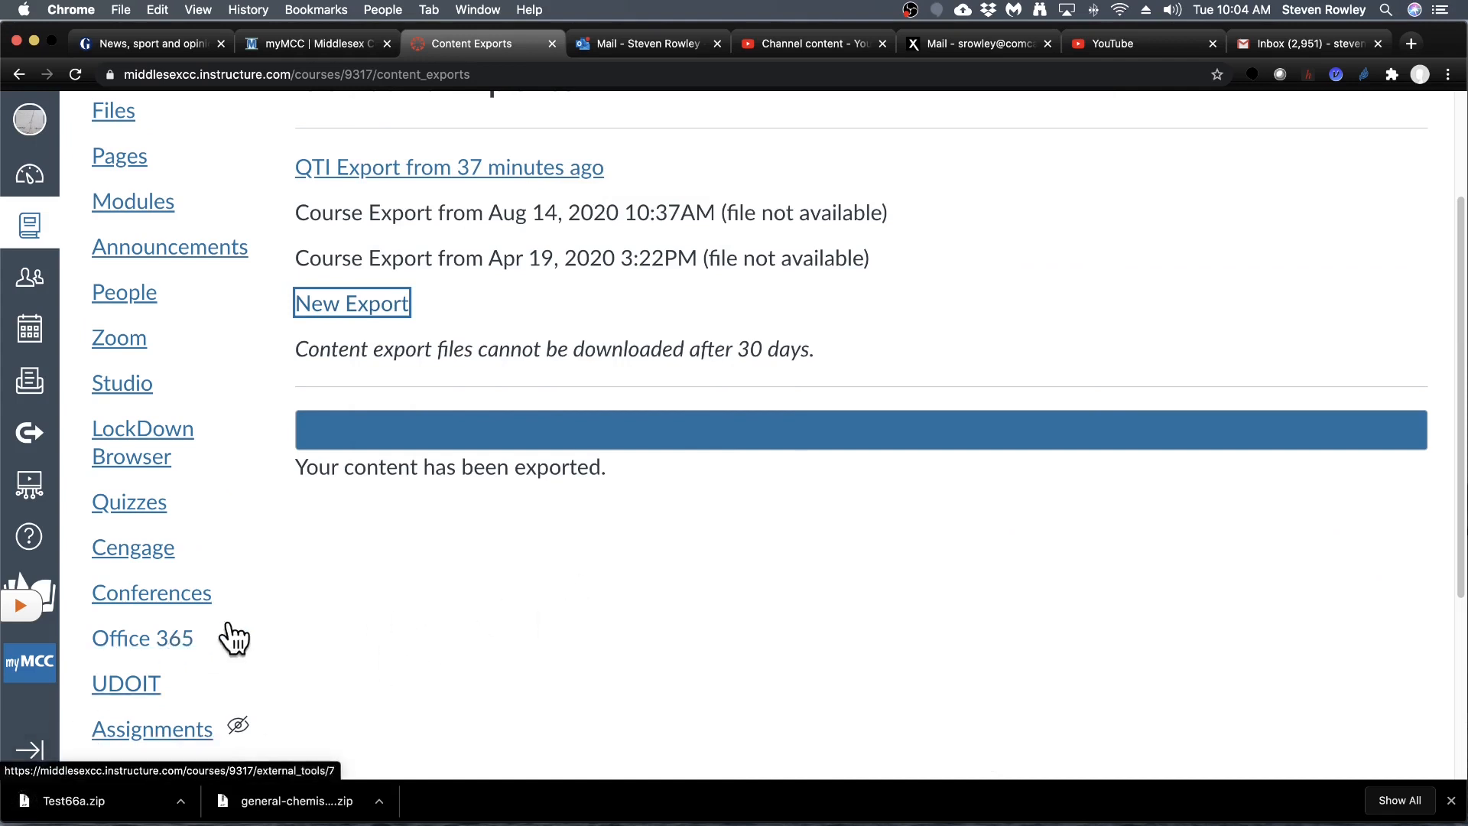
- Return to the course quizzes, look through the list and open the test 3 quiz
scroll(428, 556, "up", 3)
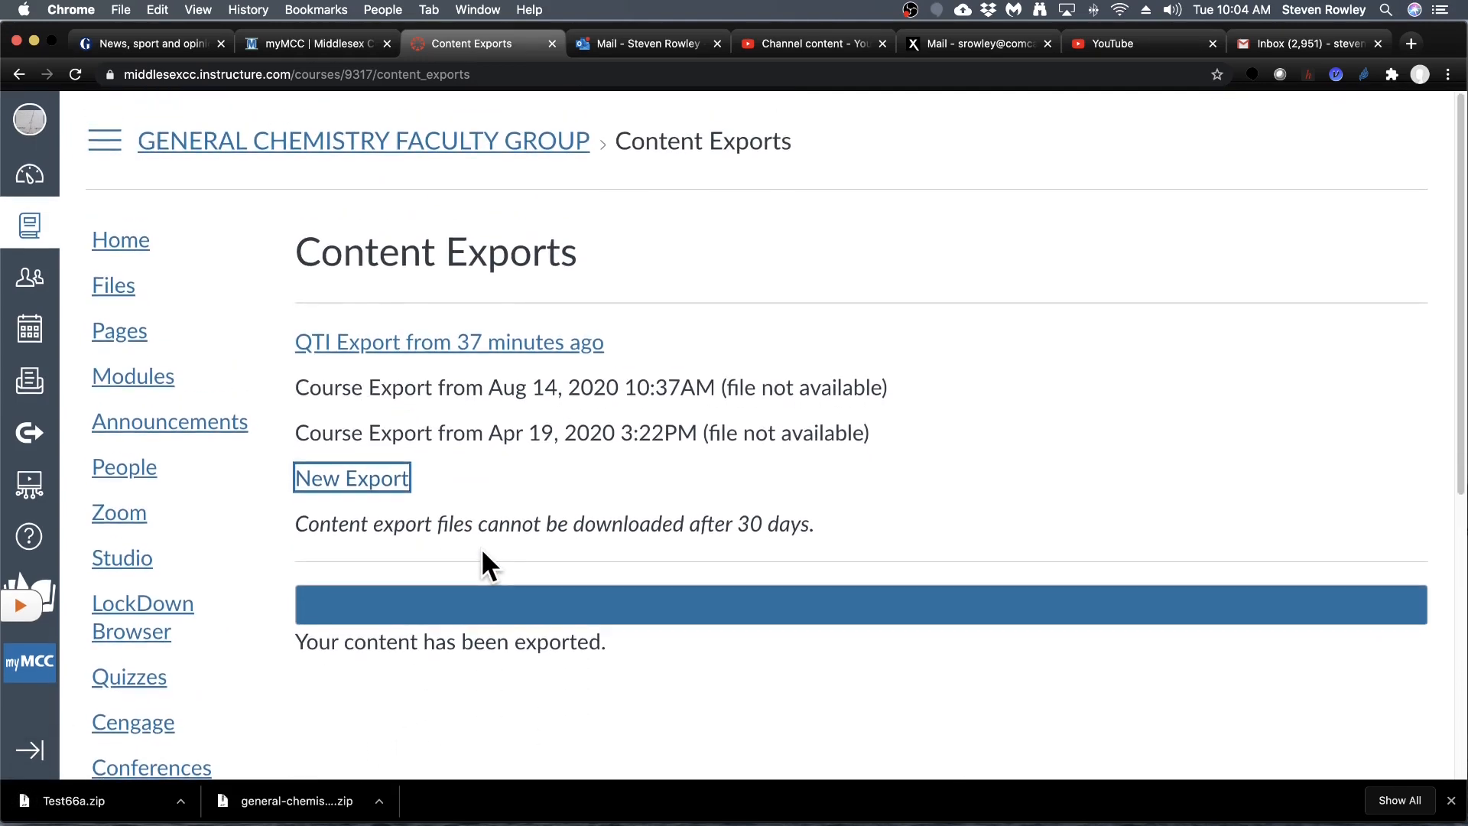
scroll(506, 551, "down", 4)
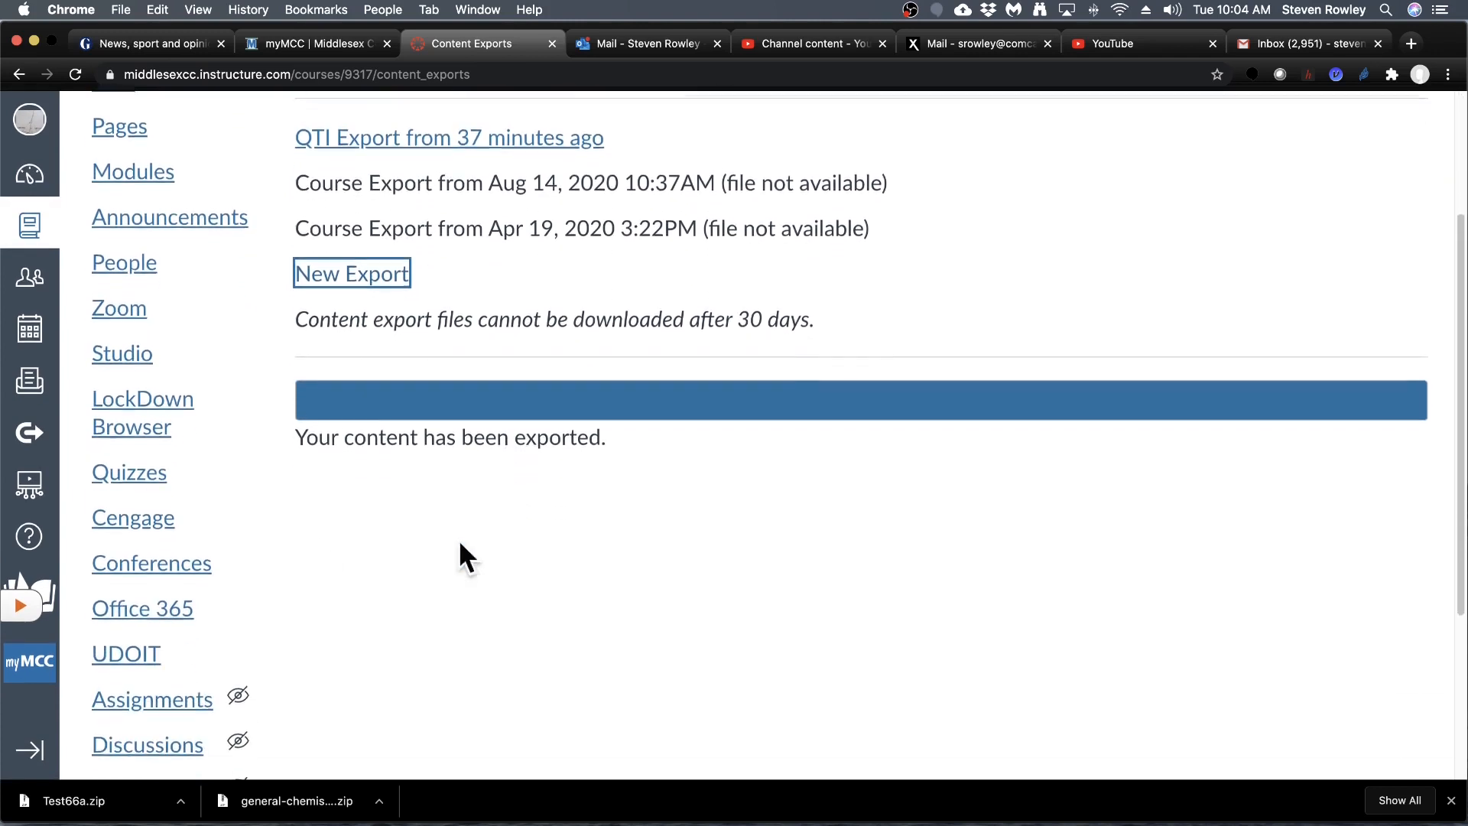
left_click(138, 473)
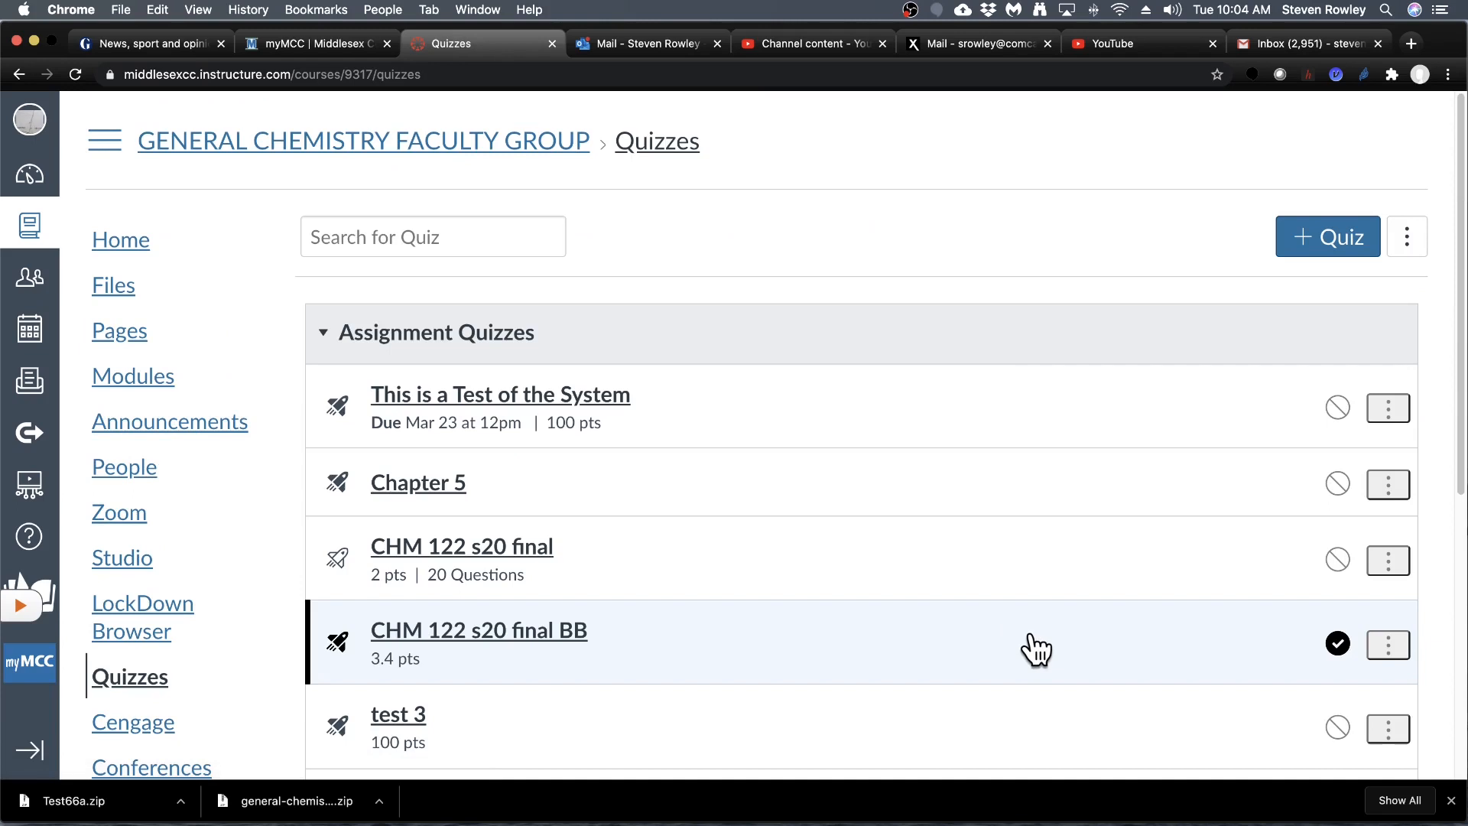
scroll(1032, 642, "down", 5)
scroll(1052, 633, "down", 3)
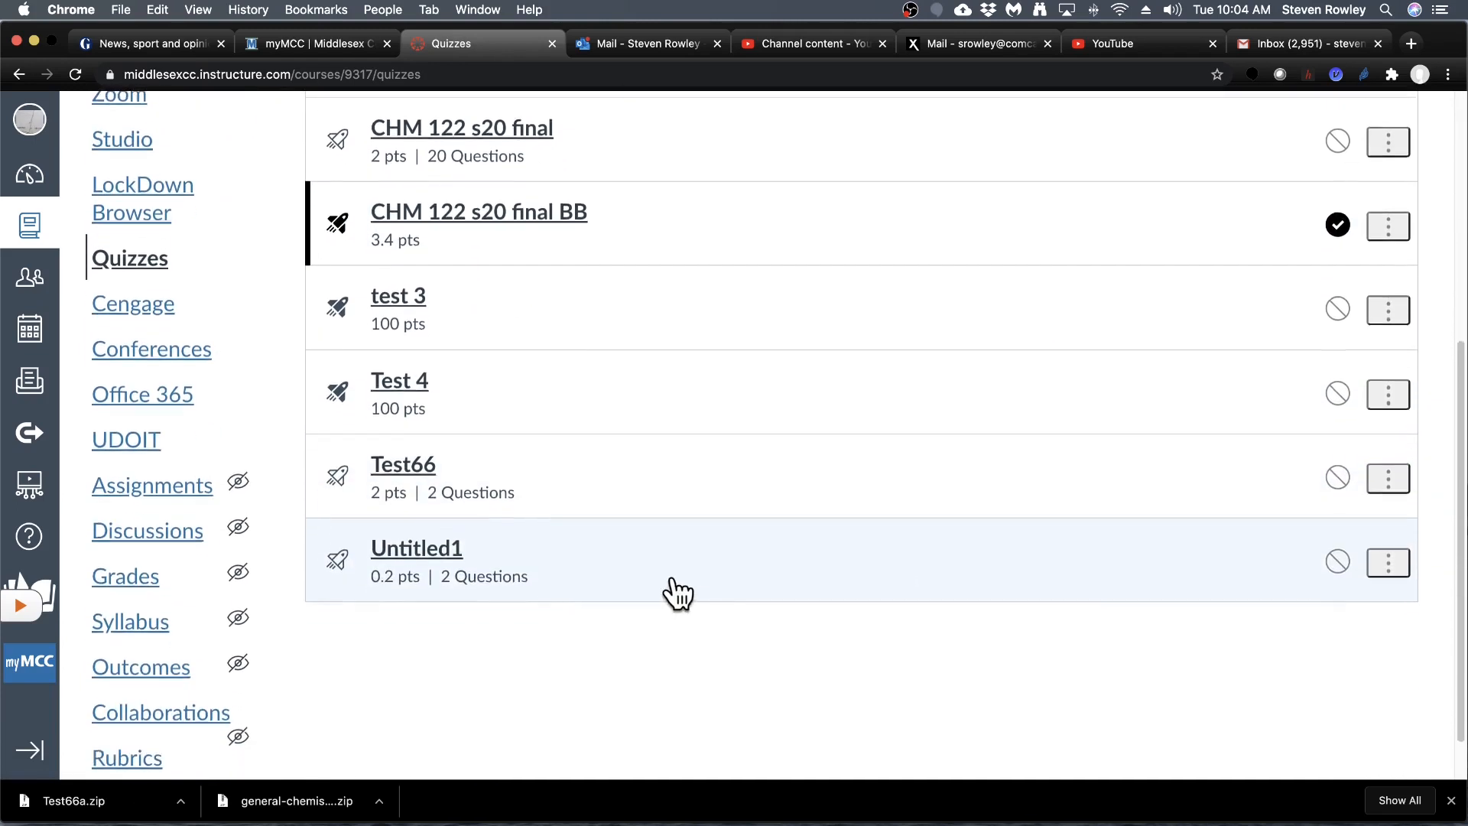
scroll(459, 377, "up", 1)
scroll(459, 377, "up", 1)
left_click(386, 401)
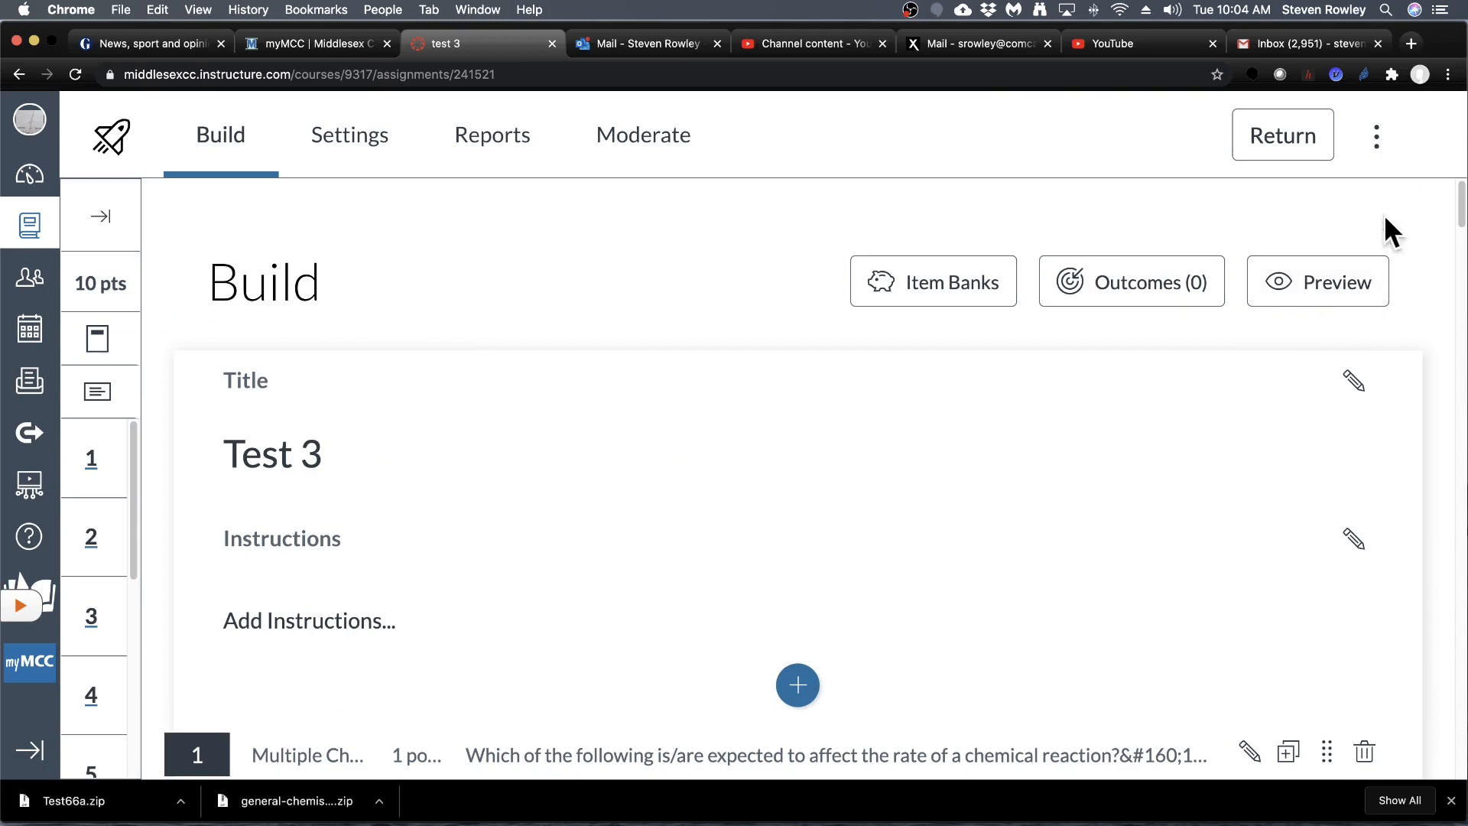
- Check whether content import is offered for the Test 3 quiz, look at its questions and return to the quiz list
left_click(1376, 142)
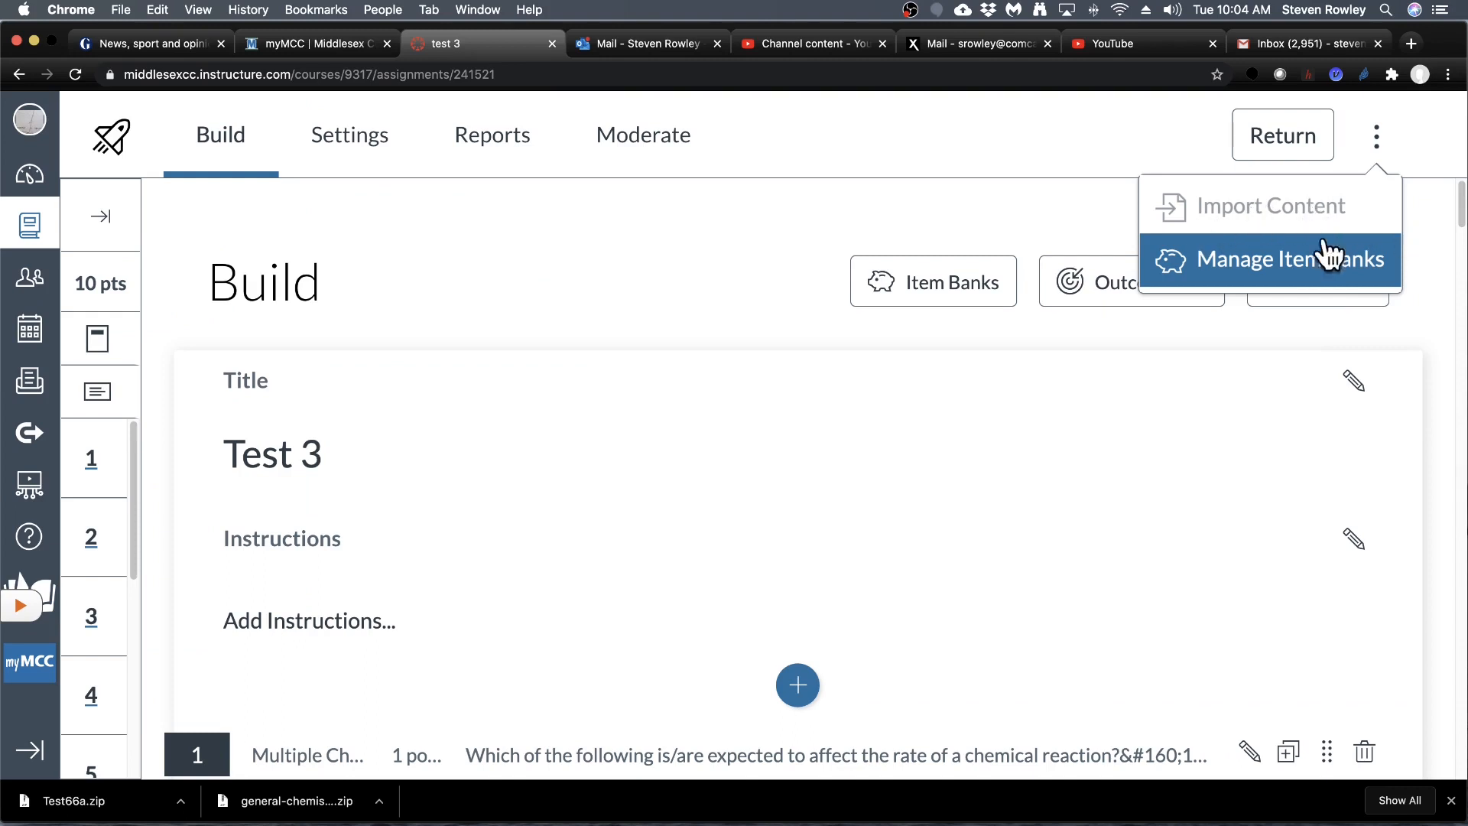
scroll(858, 435, "down", 7)
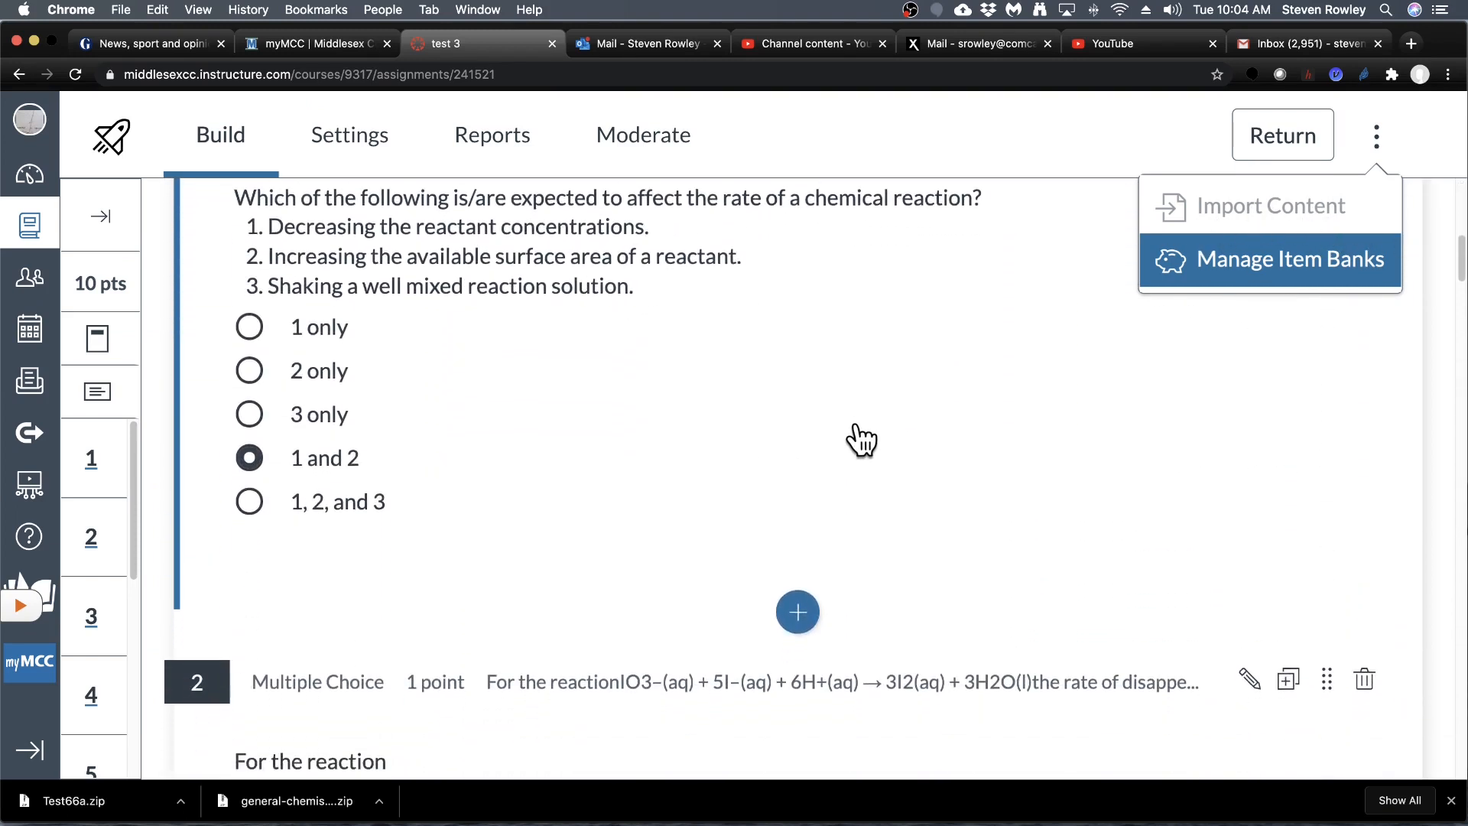
scroll(860, 439, "up", 8)
left_click(1379, 150)
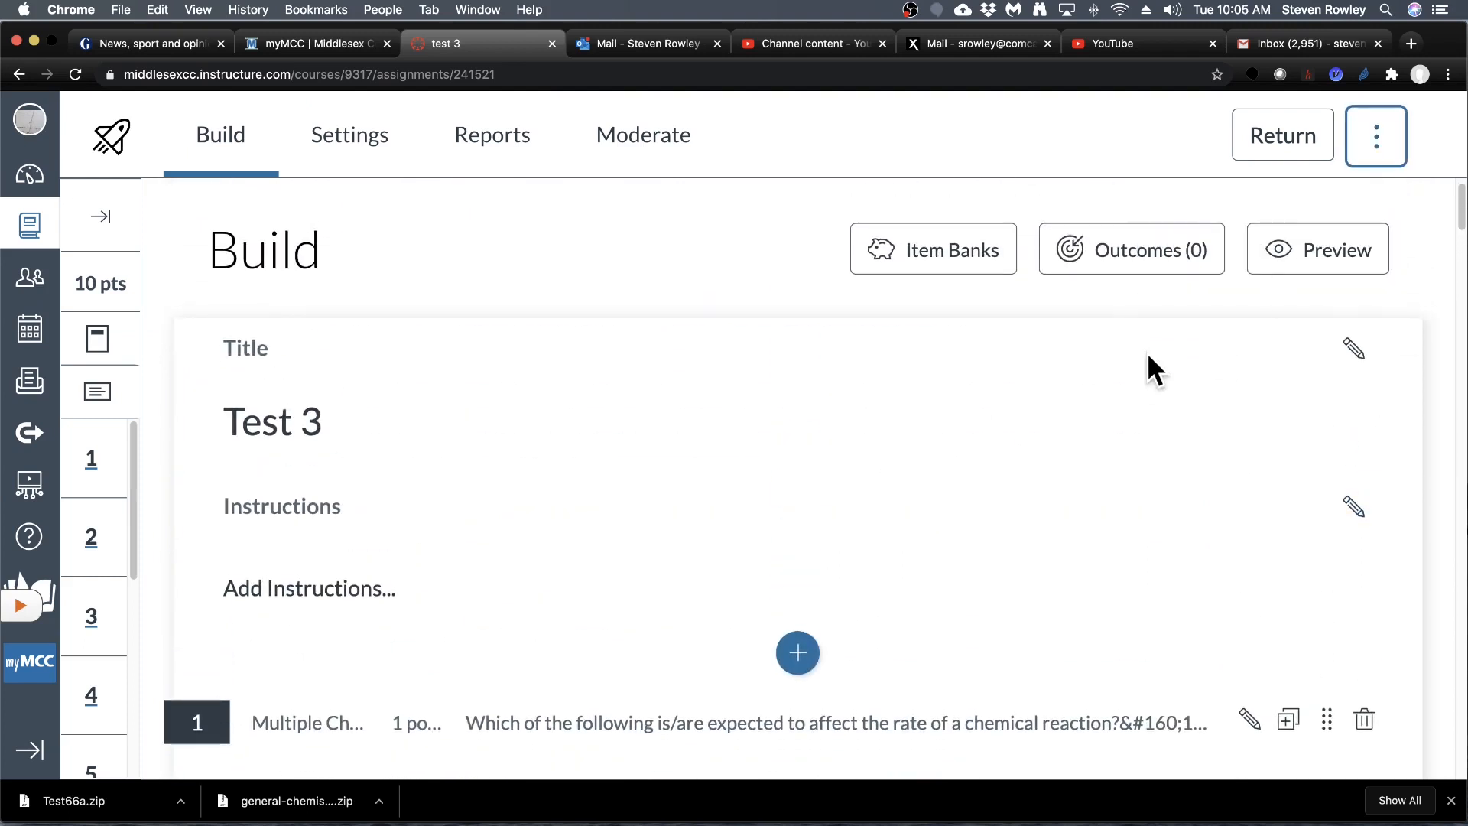
left_click(1284, 137)
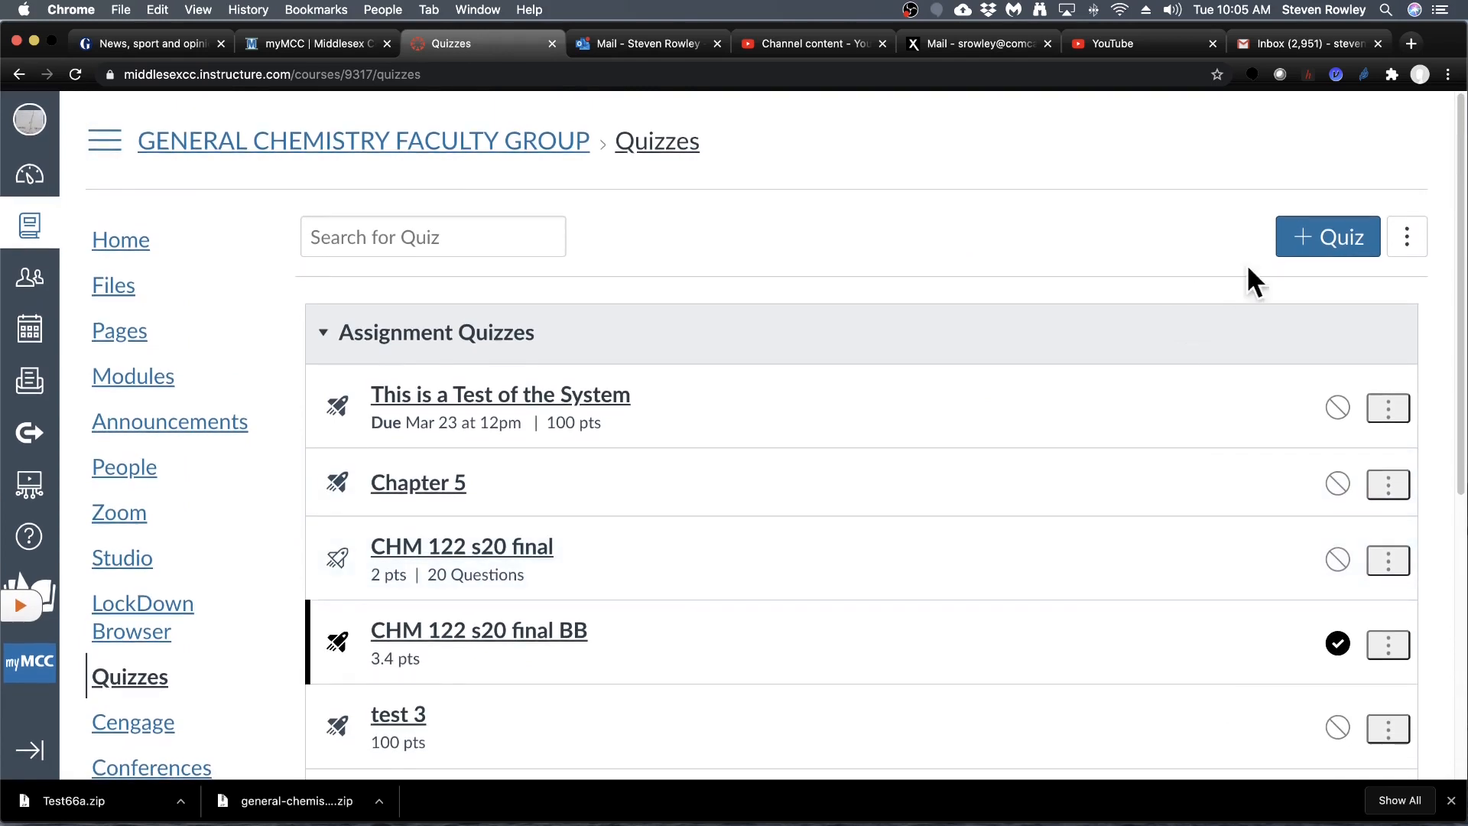
- Create a new quiz in the course using the New Quizzes engine
left_click(1368, 243)
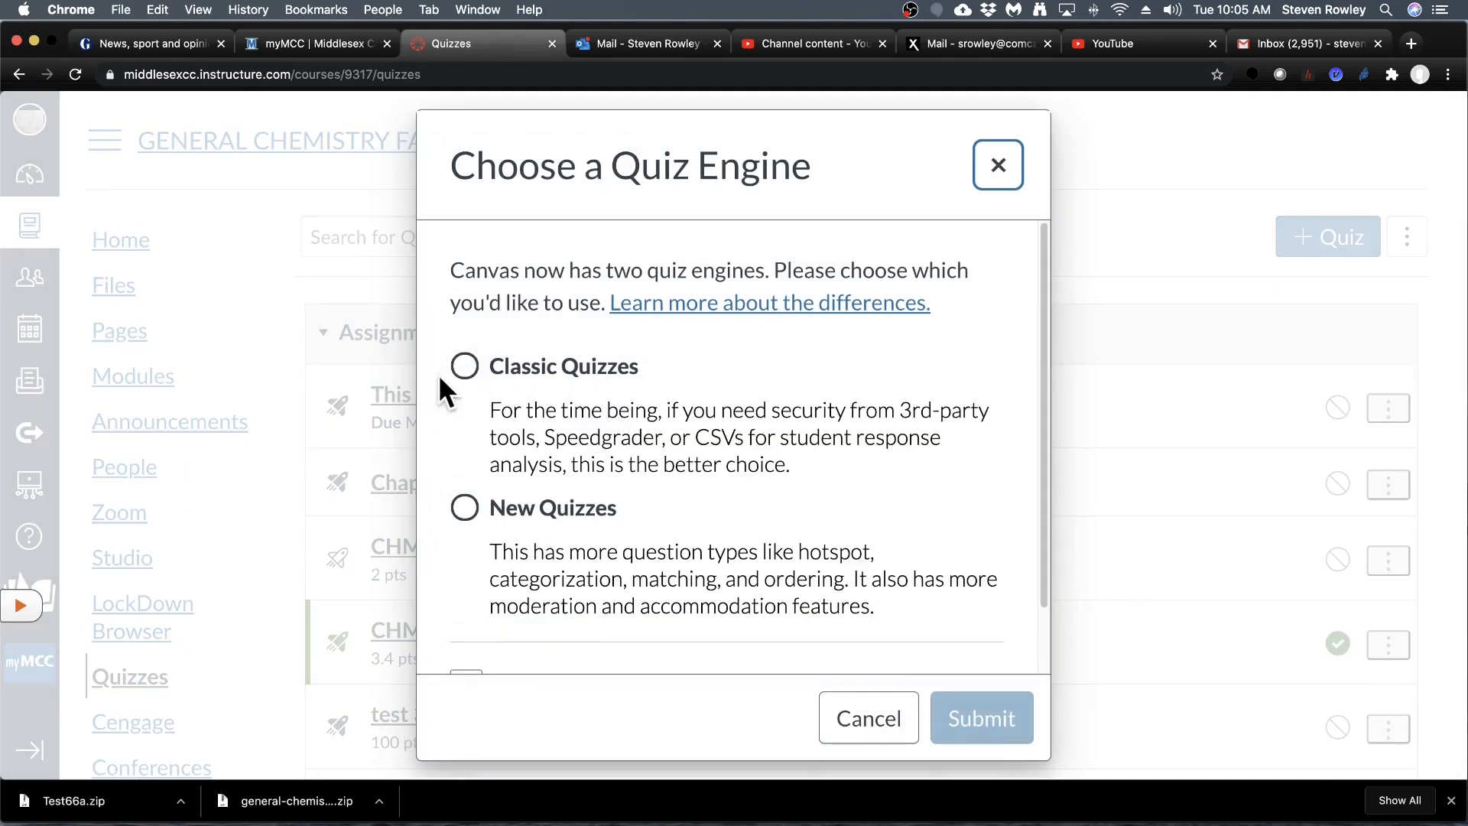
left_click(466, 508)
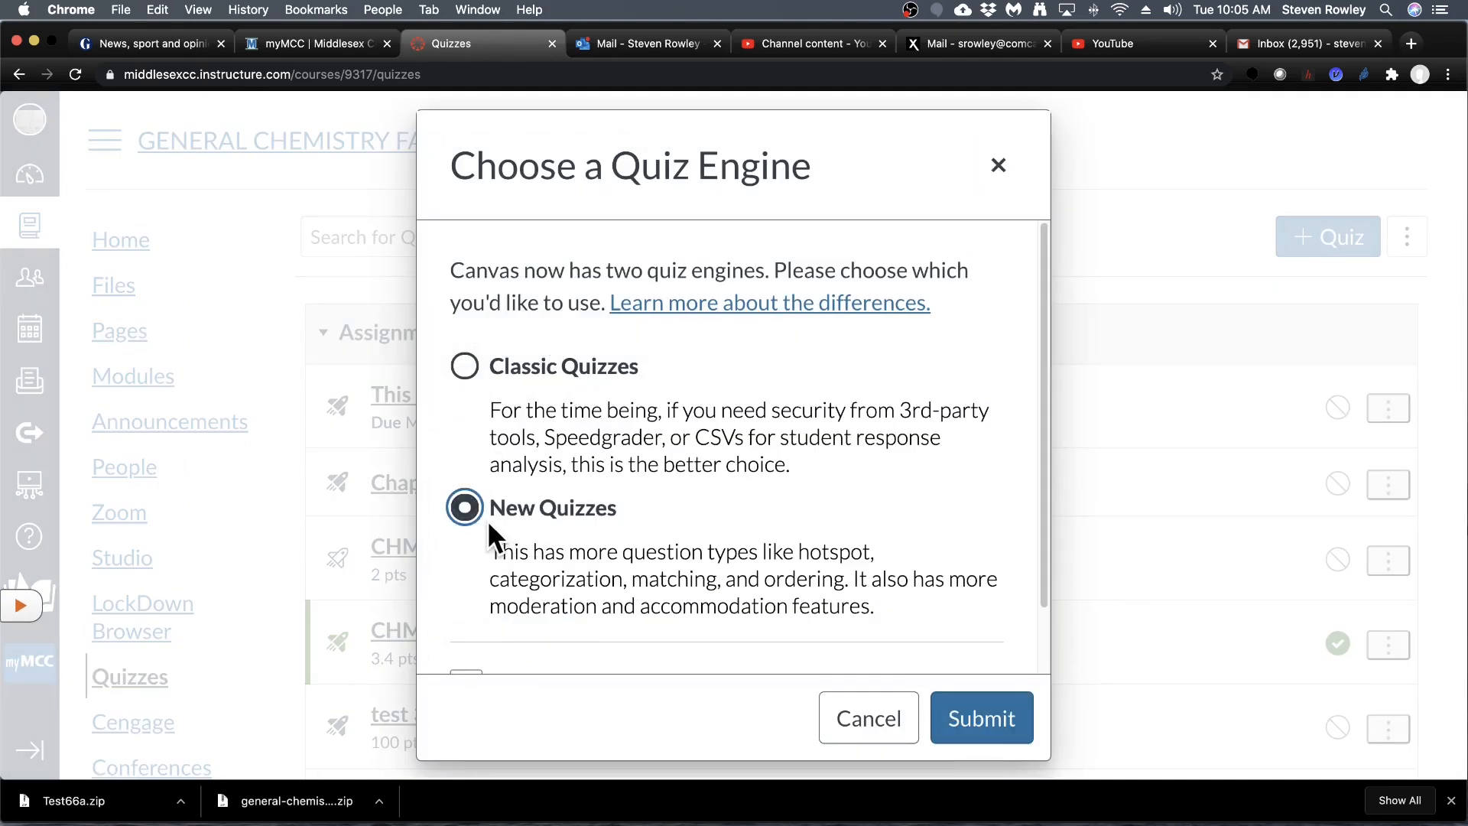
left_click(977, 728)
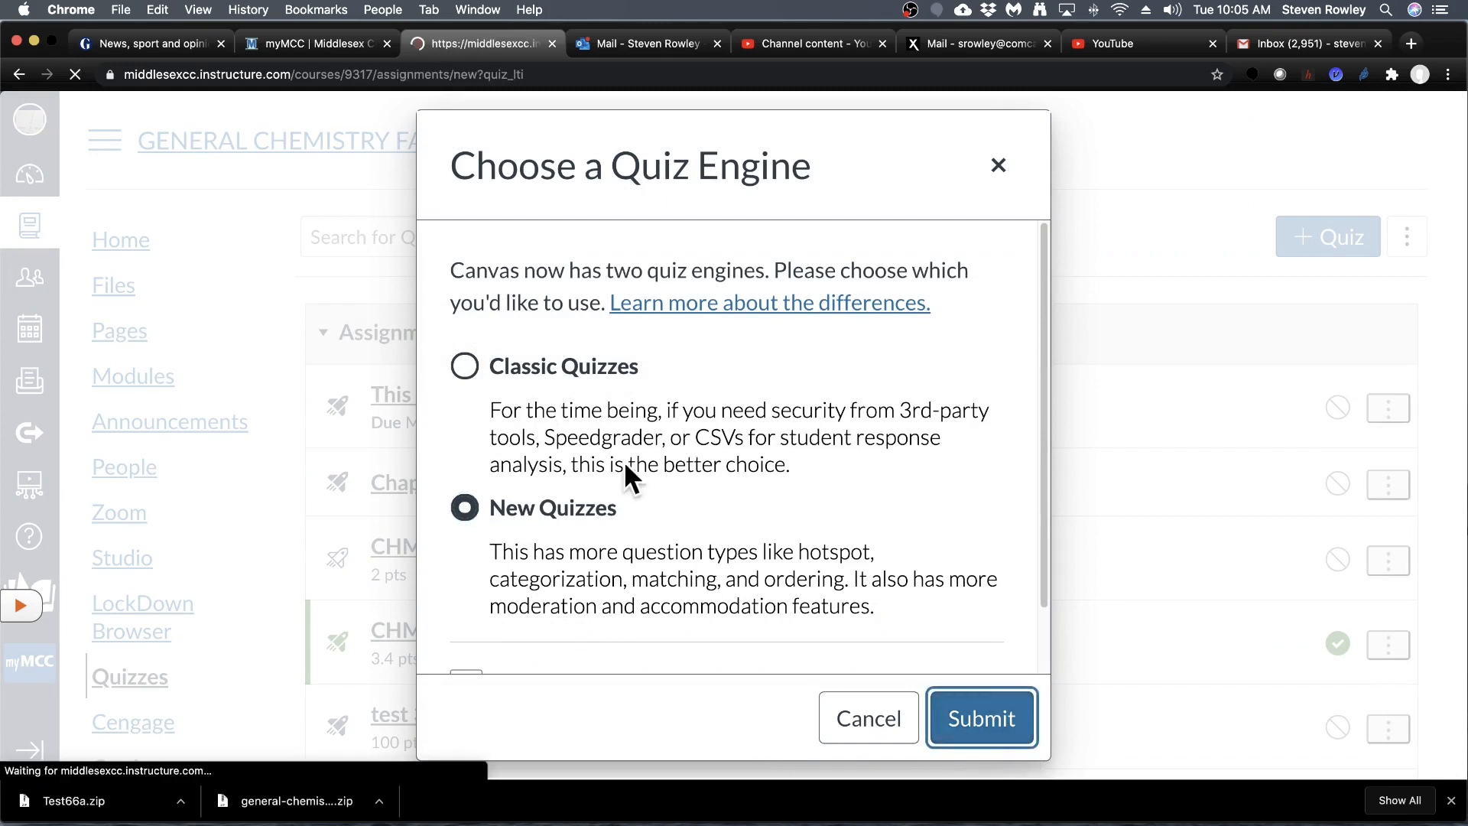
- Name the new quiz Test66a and save it without publishing
left_click(471, 318)
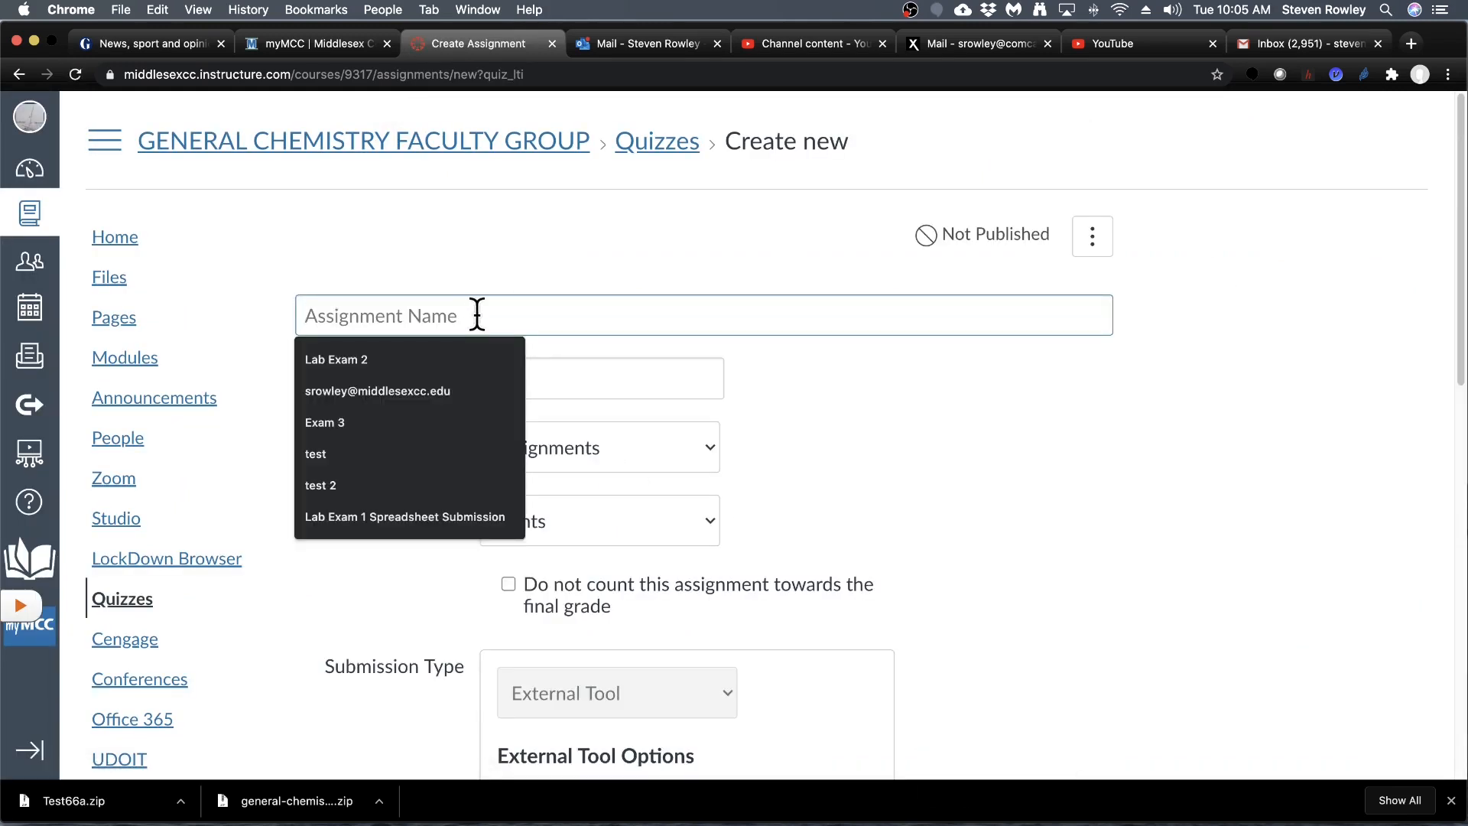
type("Test")
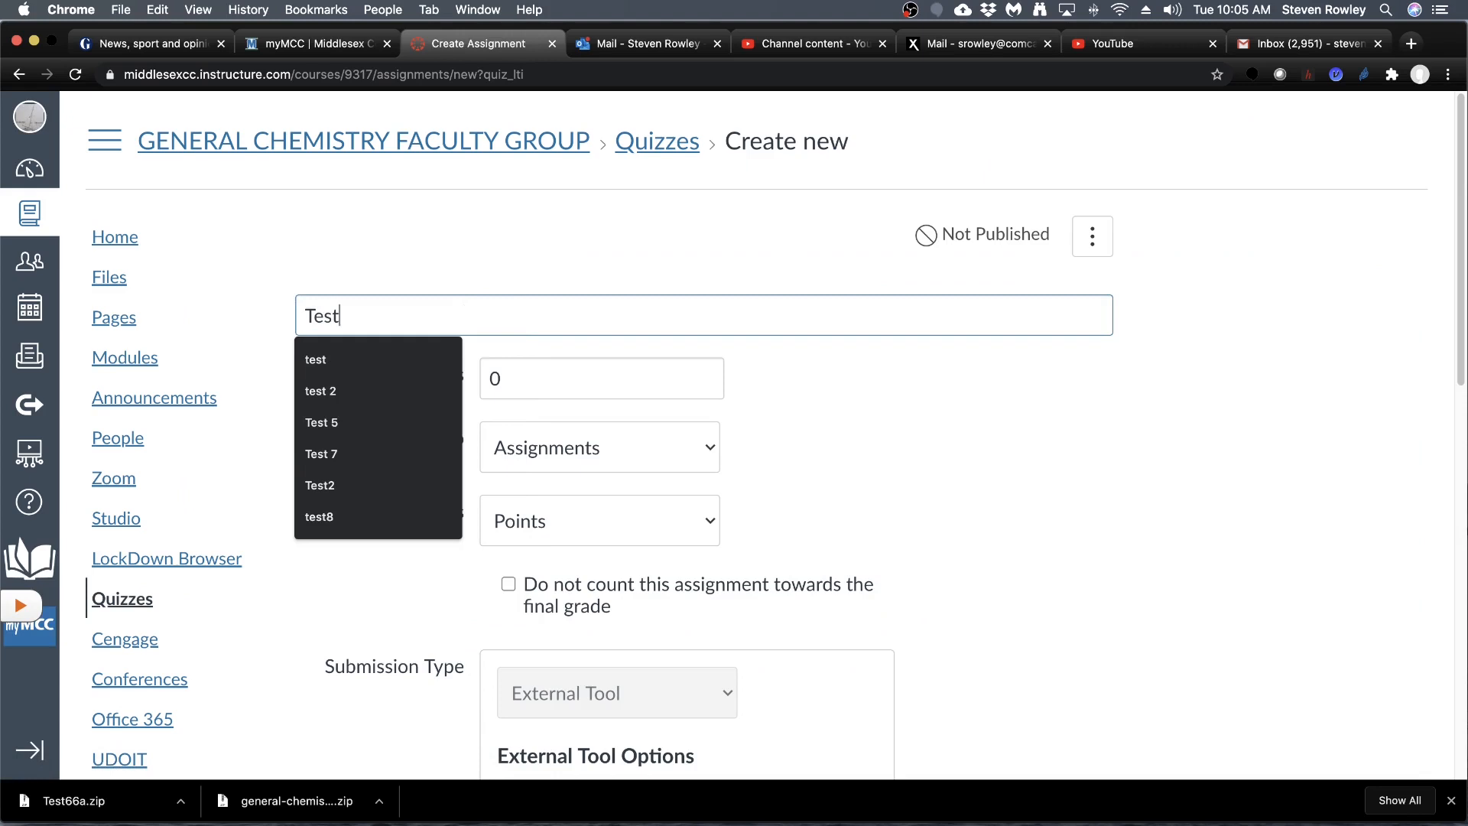
type("66a")
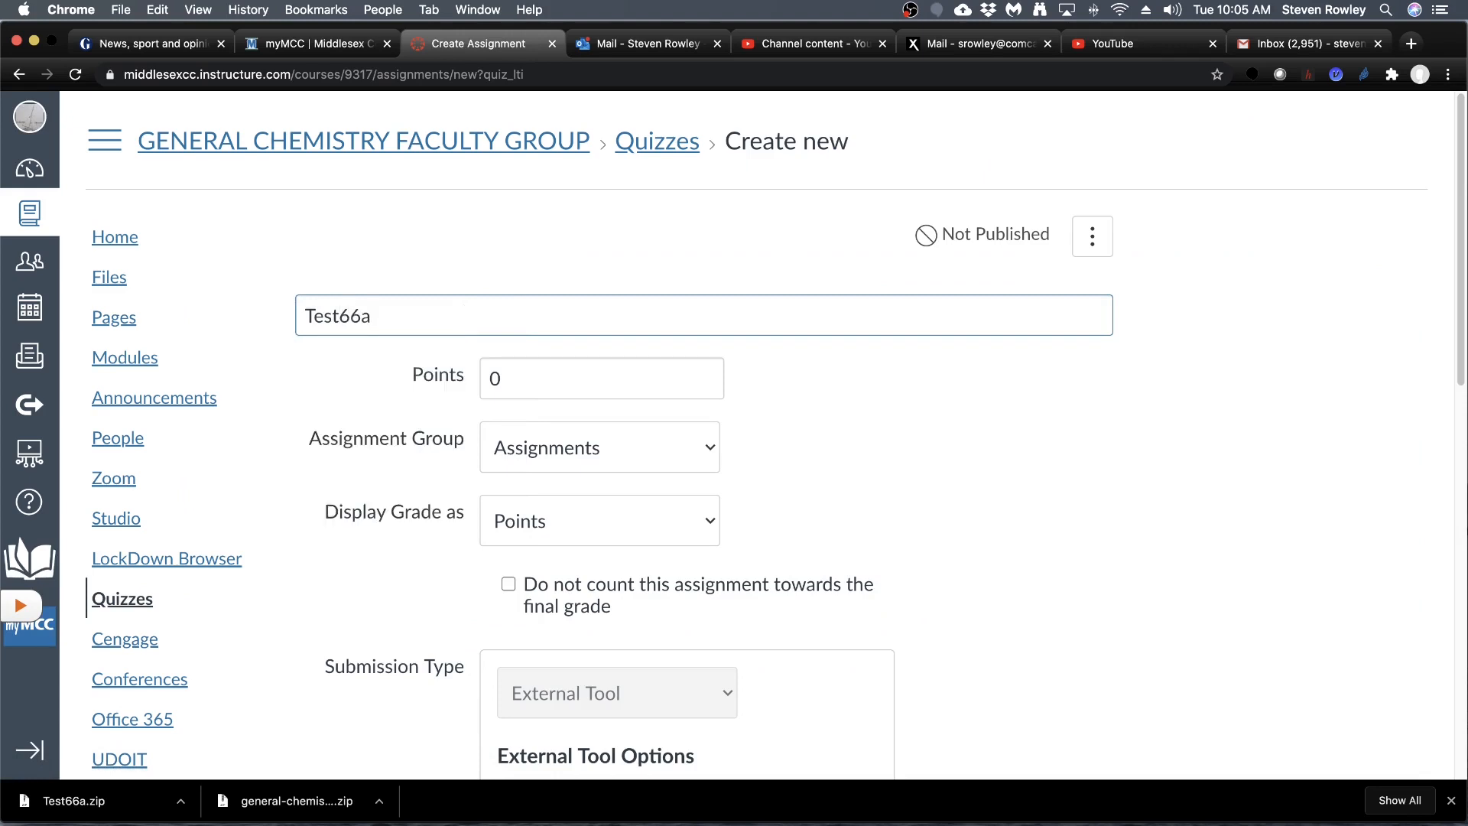
scroll(985, 606, "down", 6)
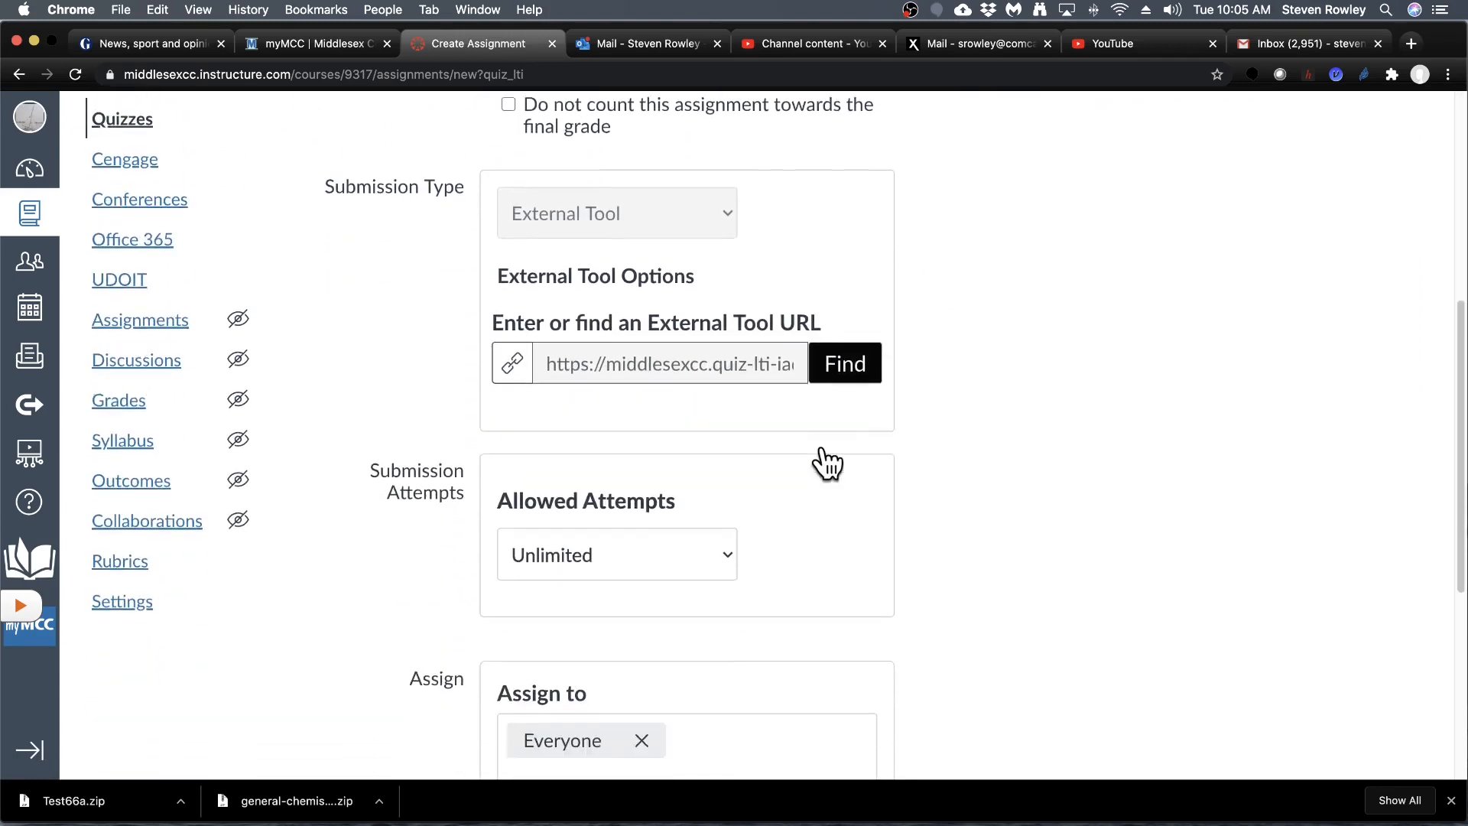
scroll(827, 463, "down", 5)
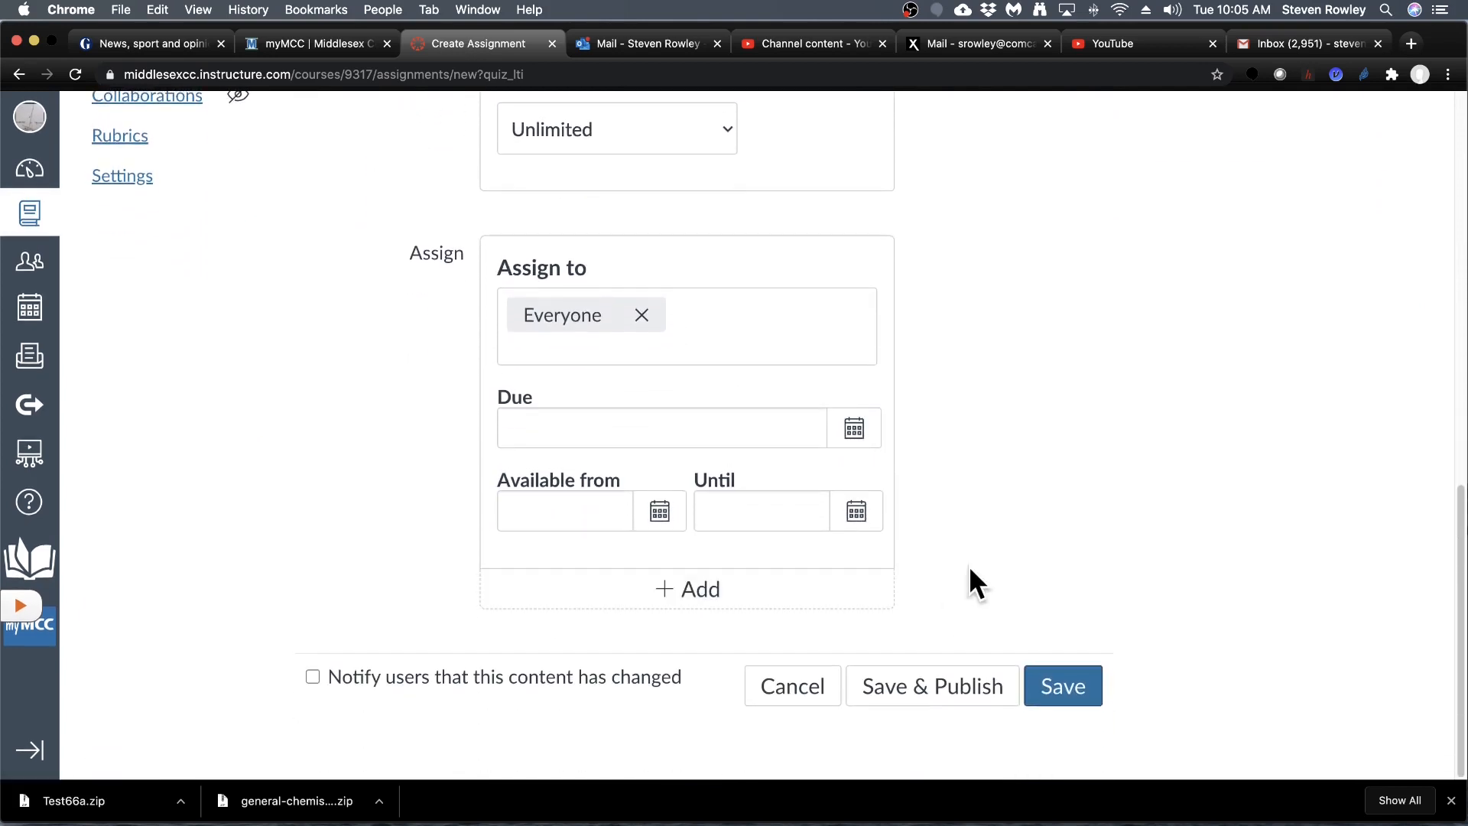
left_click(1083, 700)
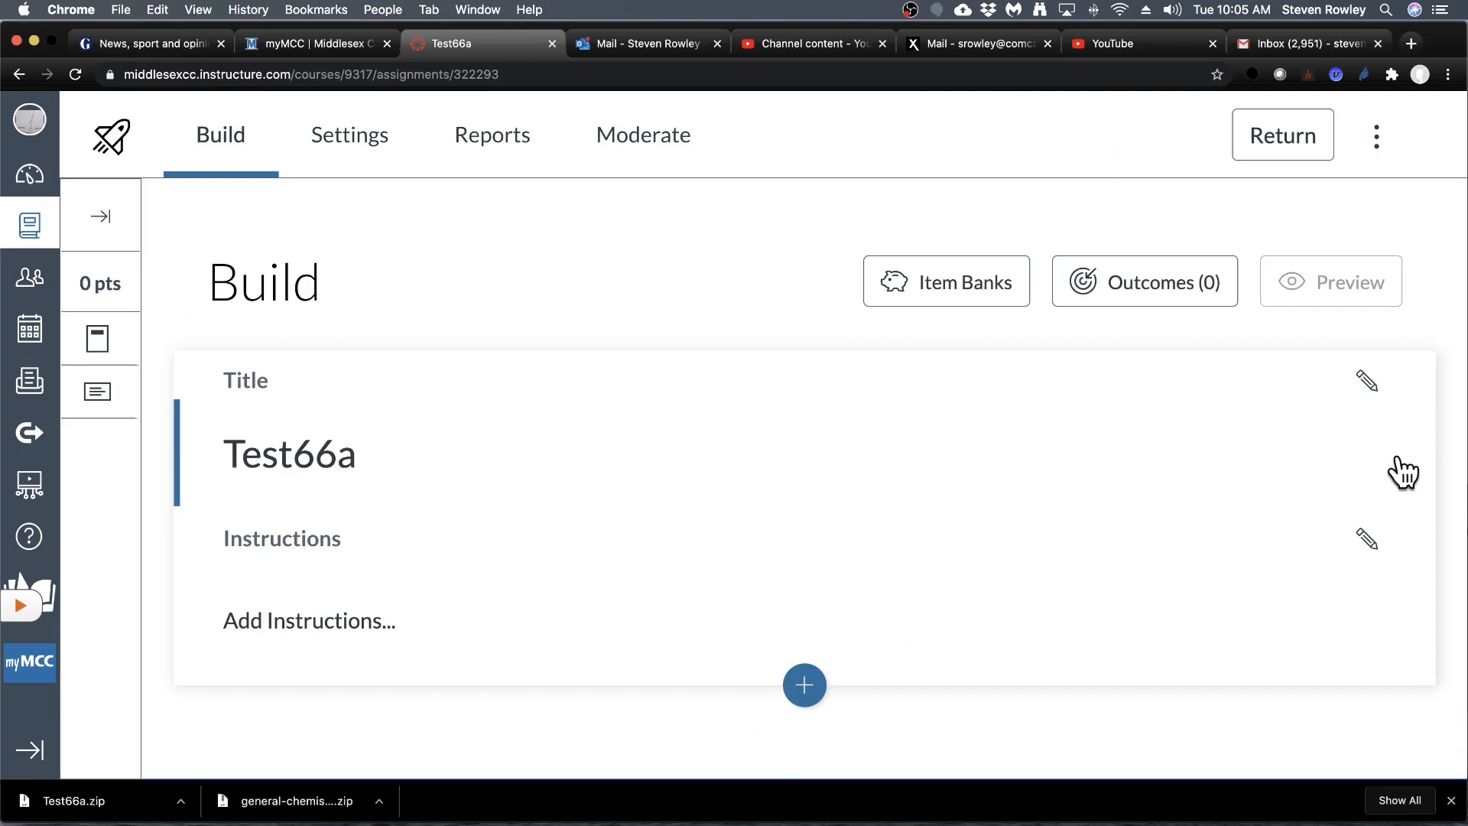
- Import the content of Test66a.zip from the Tests folder into the Test66a quiz
left_click(1377, 147)
left_click(1307, 221)
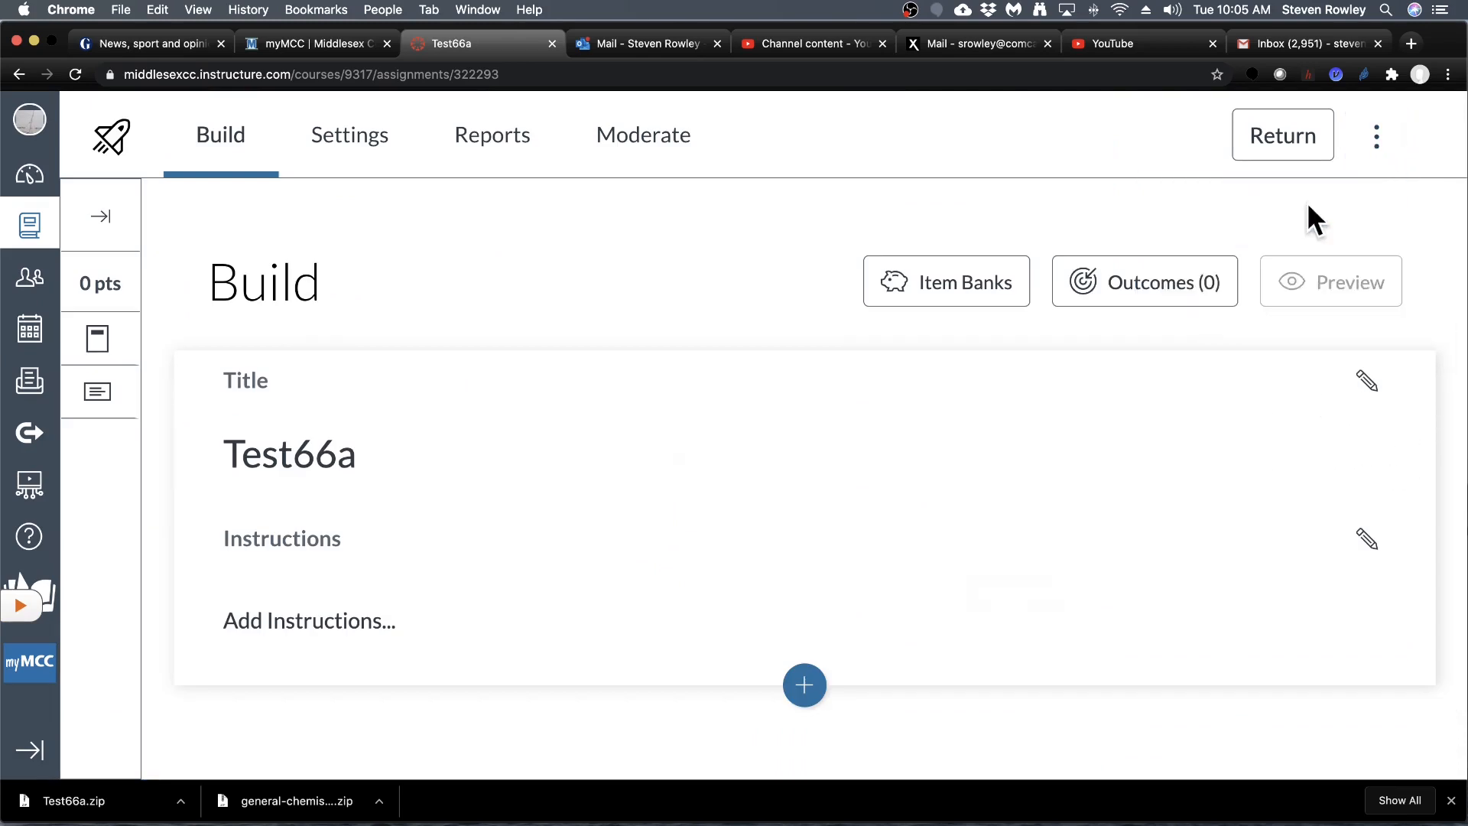
left_click(906, 470)
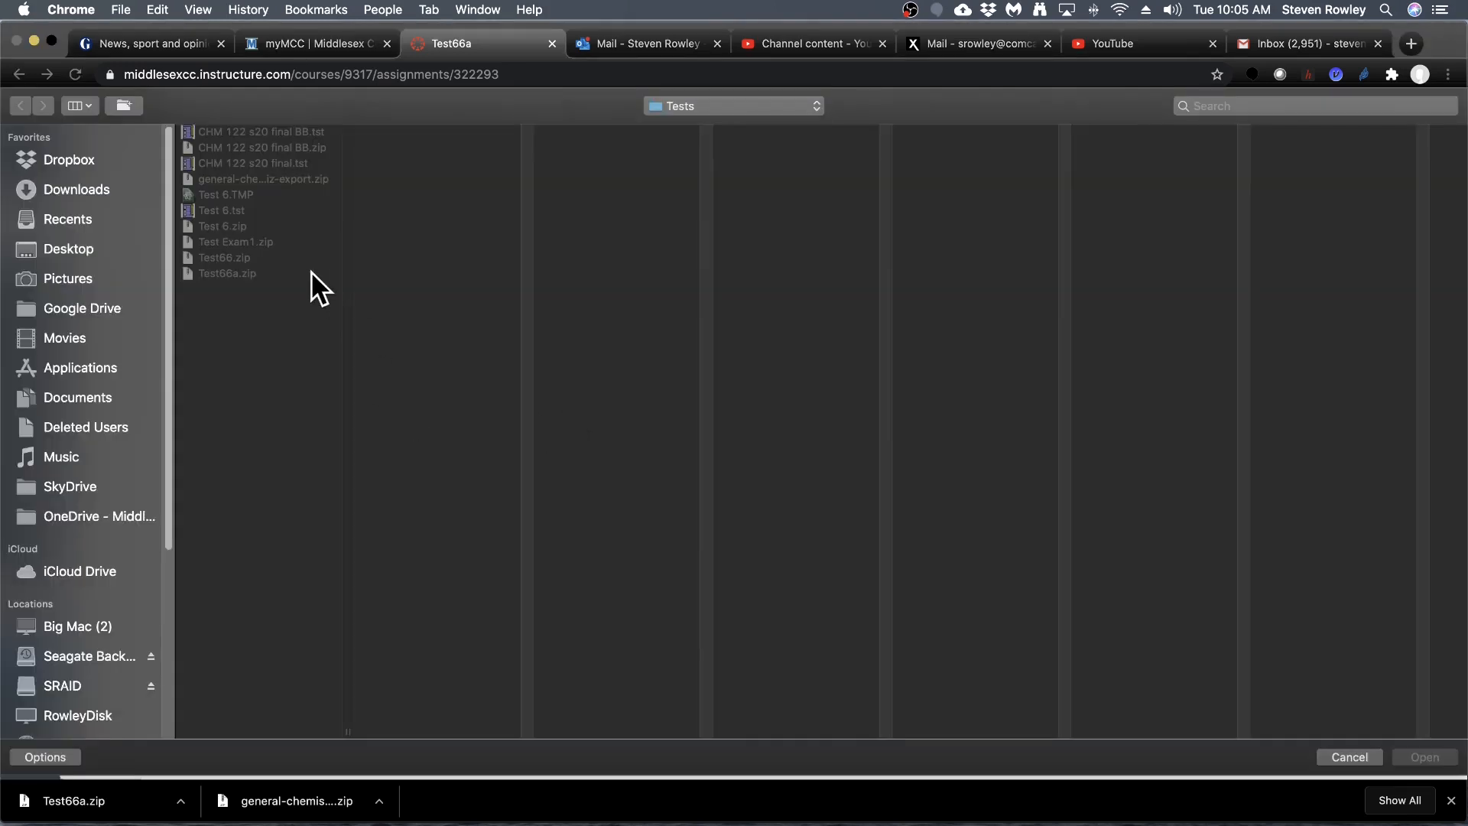
double_click(249, 275)
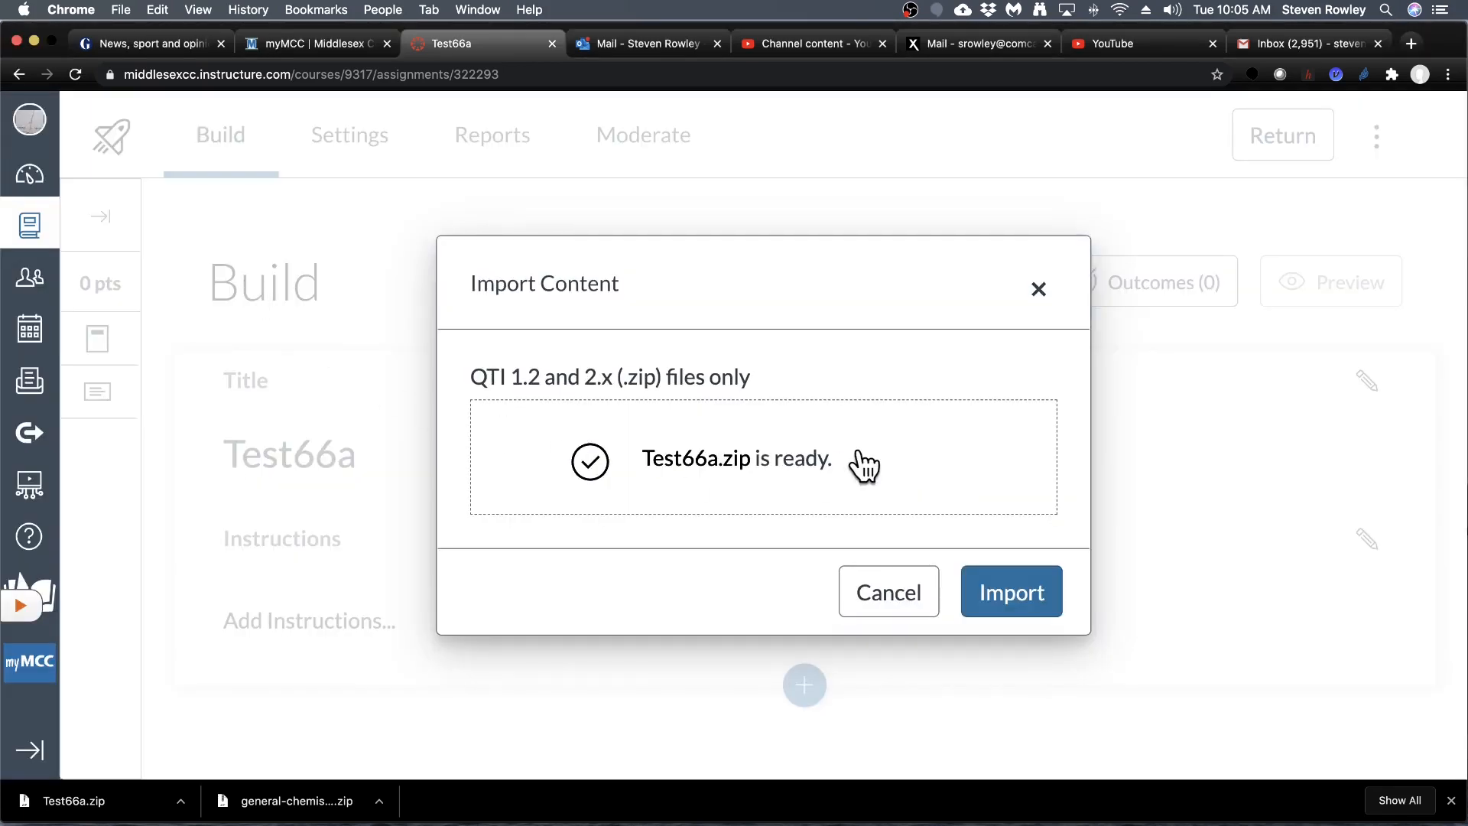
left_click(1027, 609)
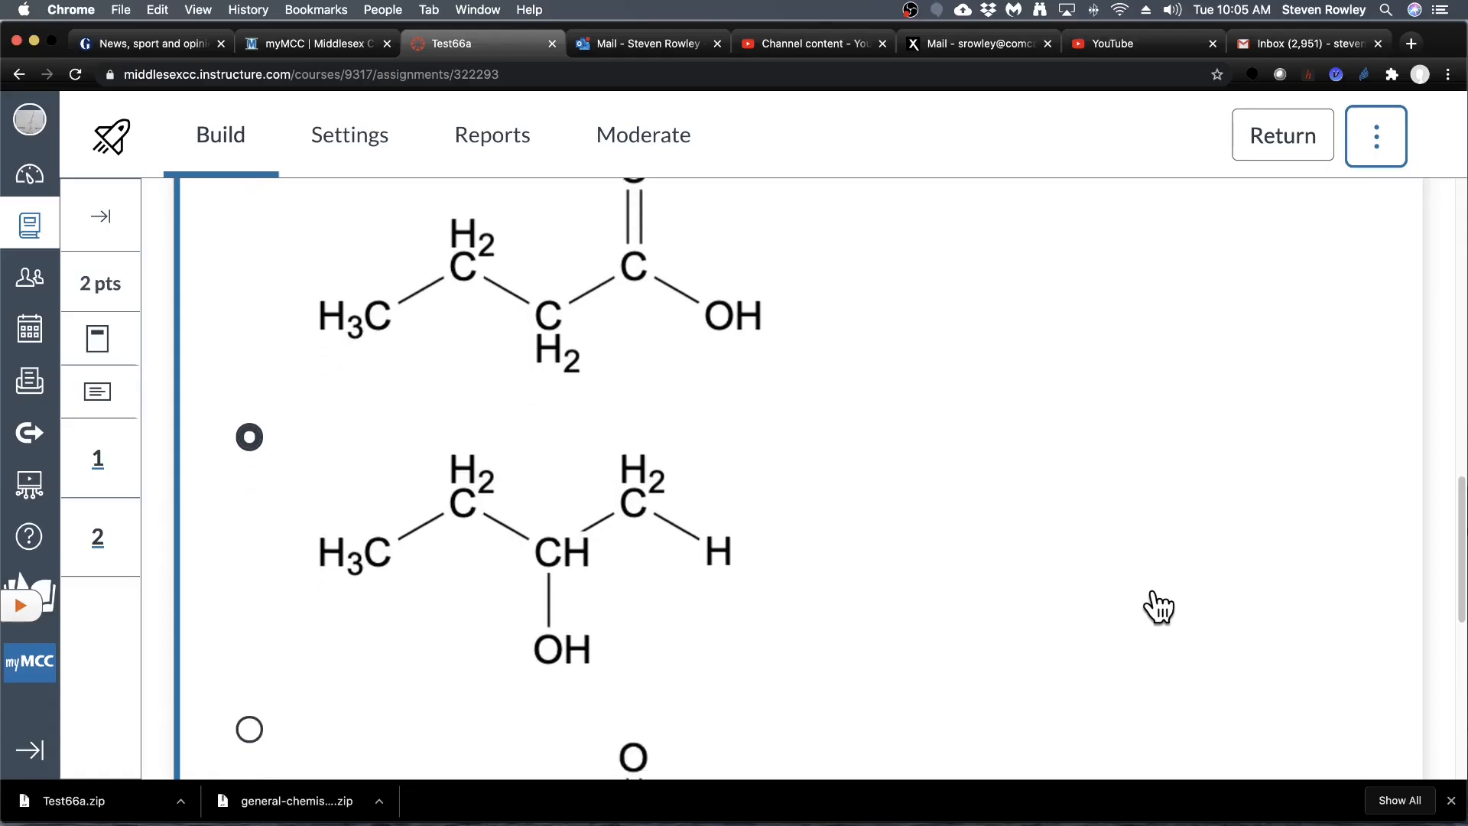
- Look through the imported questions, checking the structure images in question 2 and the density fraction in question 1
scroll(1155, 607, "down", 7)
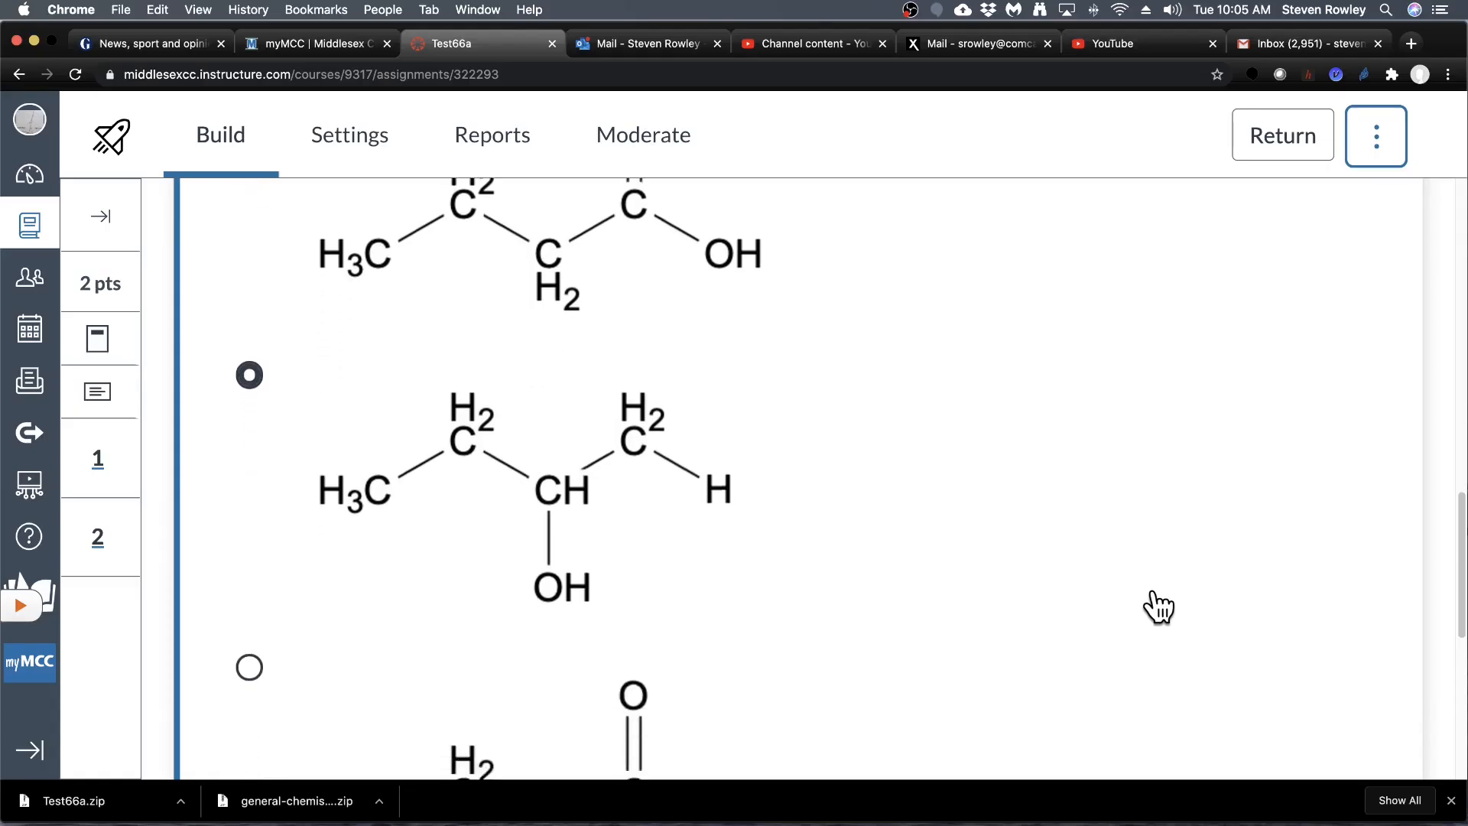
scroll(1158, 606, "down", 3)
scroll(1158, 606, "up", 15)
scroll(1158, 606, "up", 7)
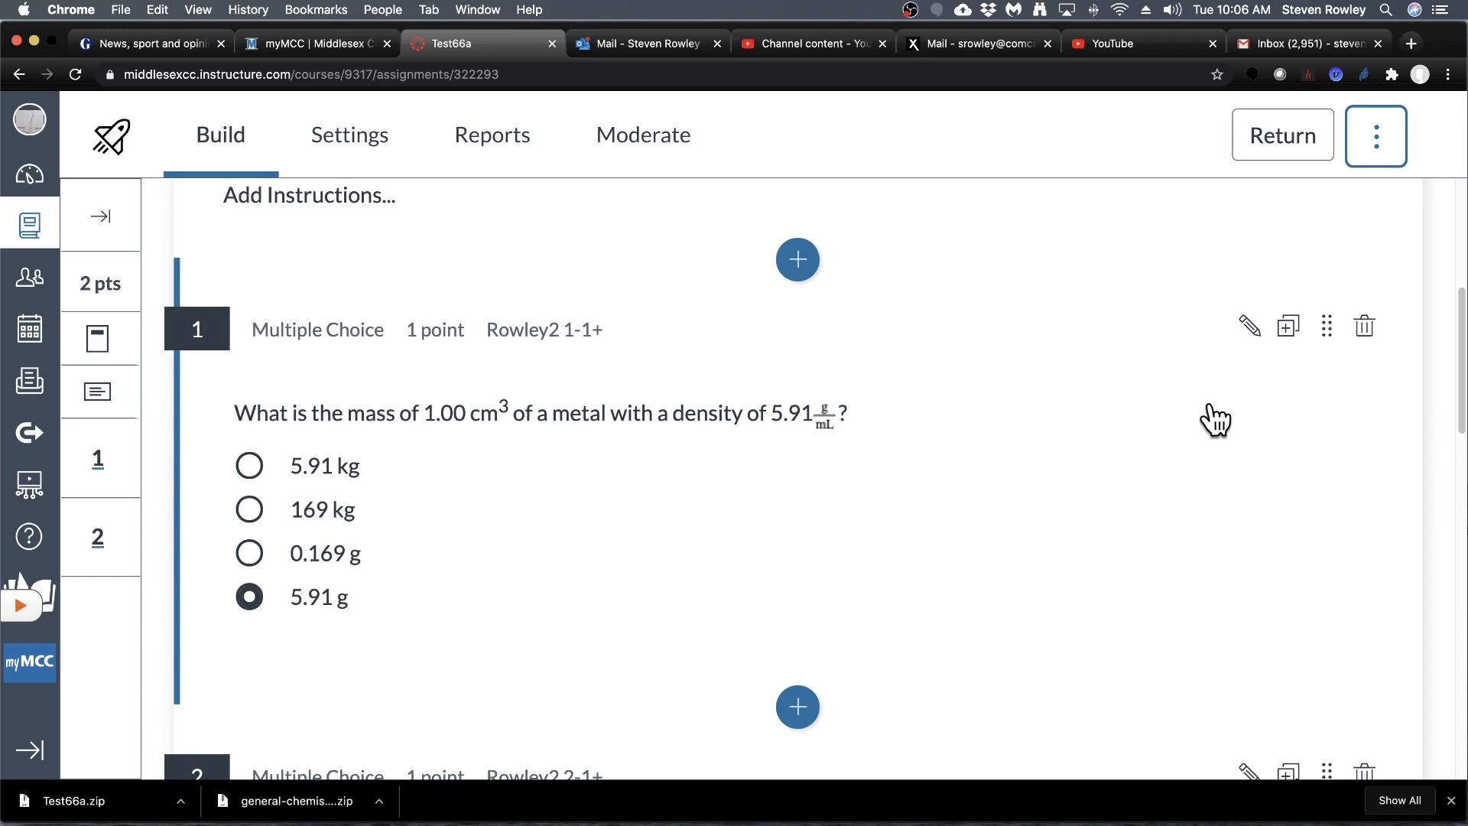
scroll(1147, 459, "down", 1)
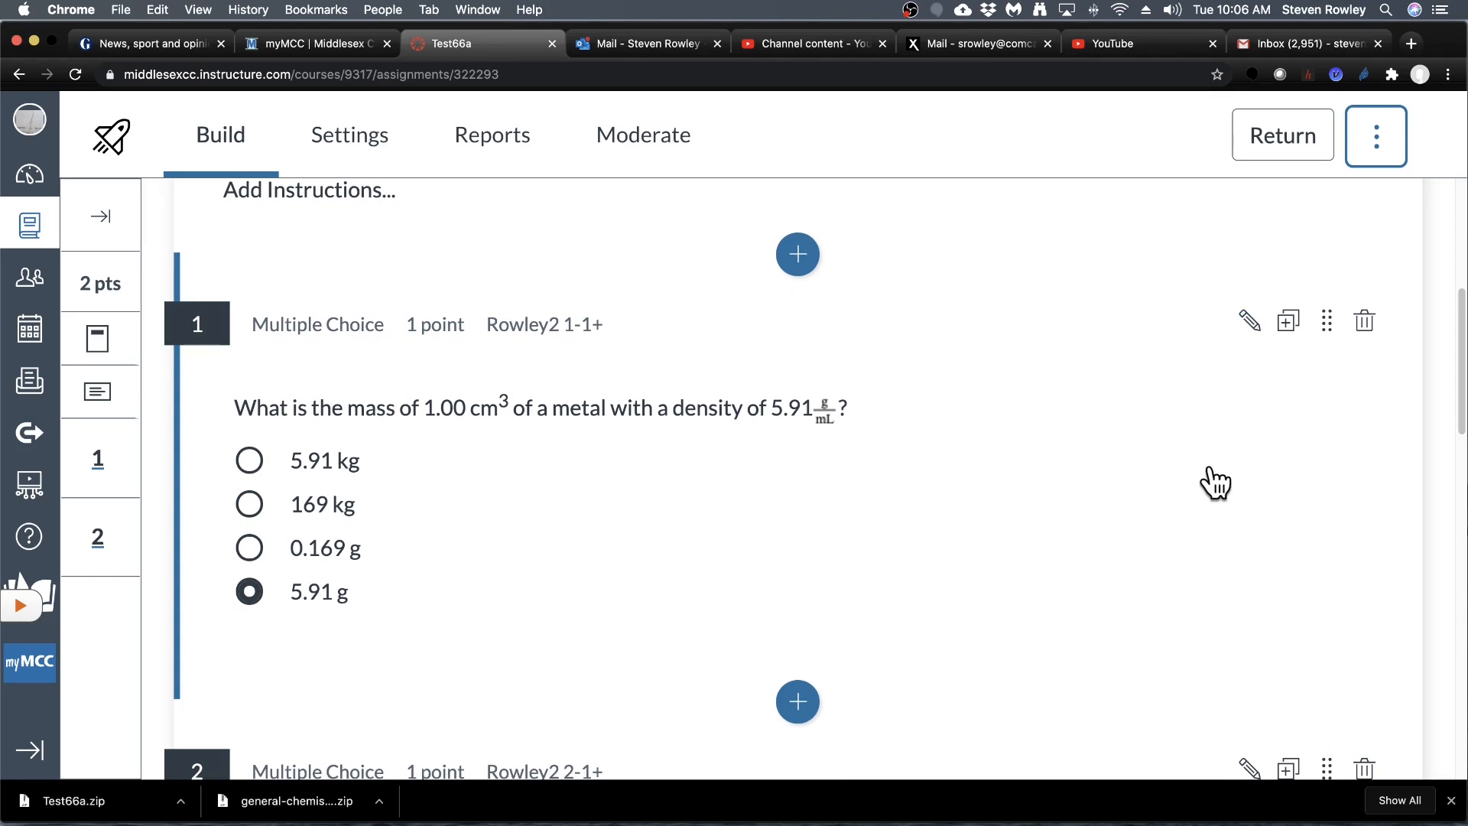
scroll(1215, 482, "down", 1)
scroll(1216, 482, "up", 2)
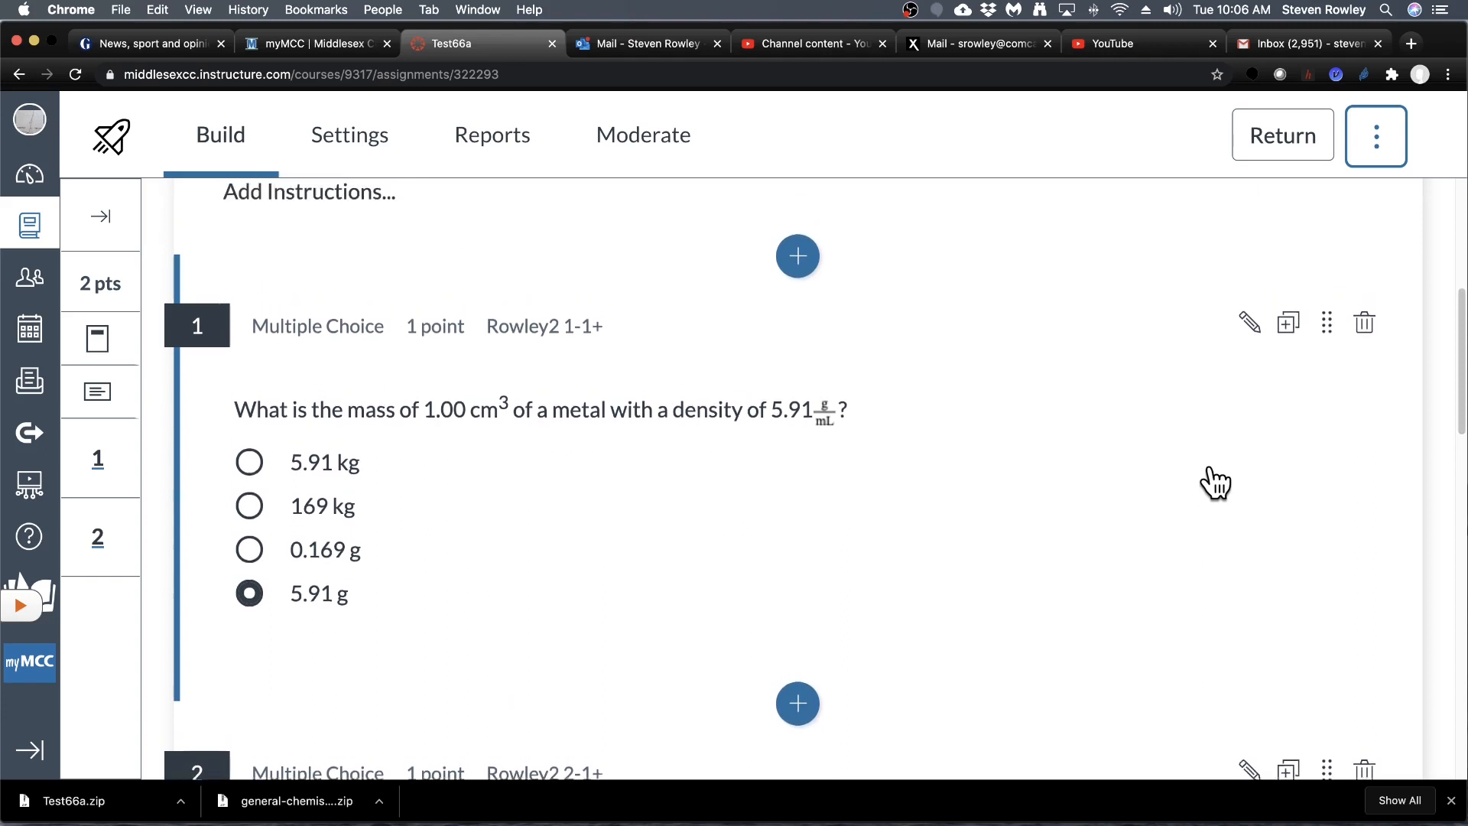